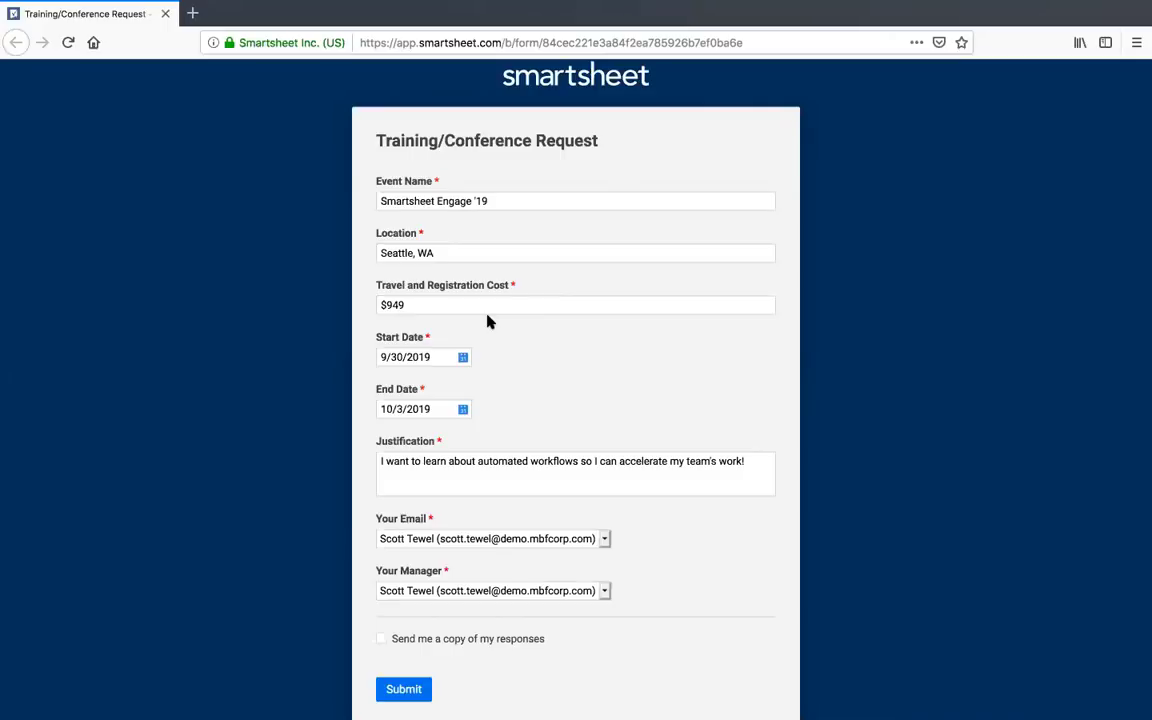
scroll(487, 320, down, 2)
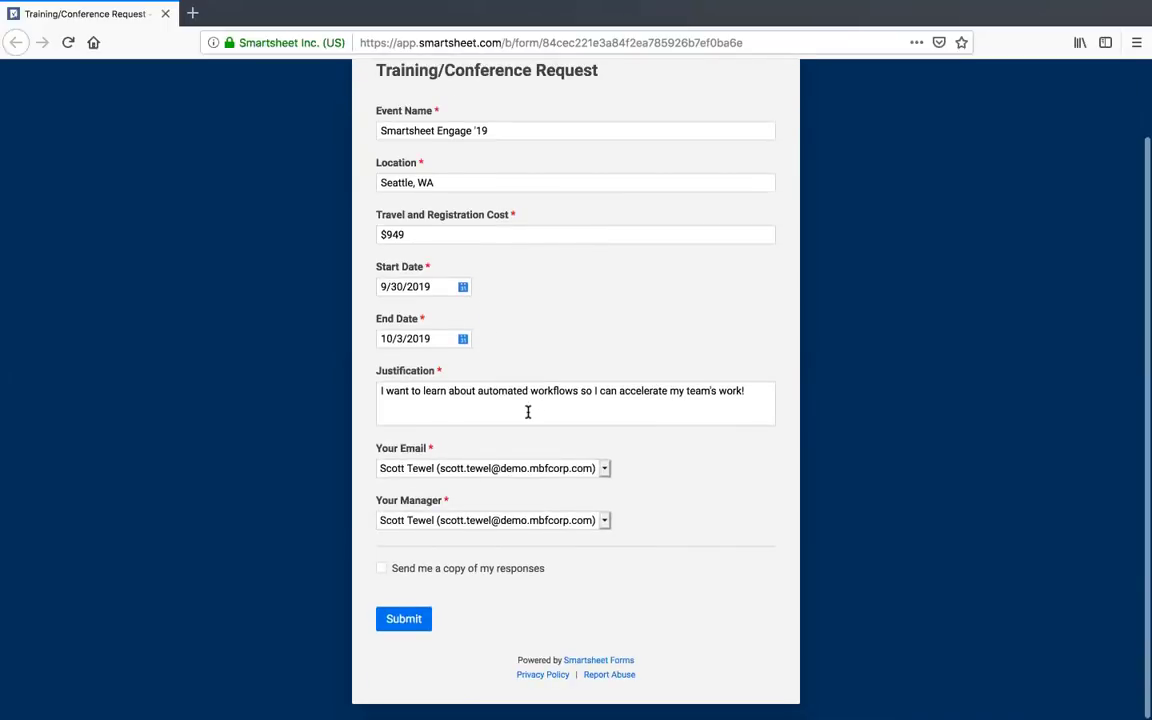
scroll(528, 412, down, 1)
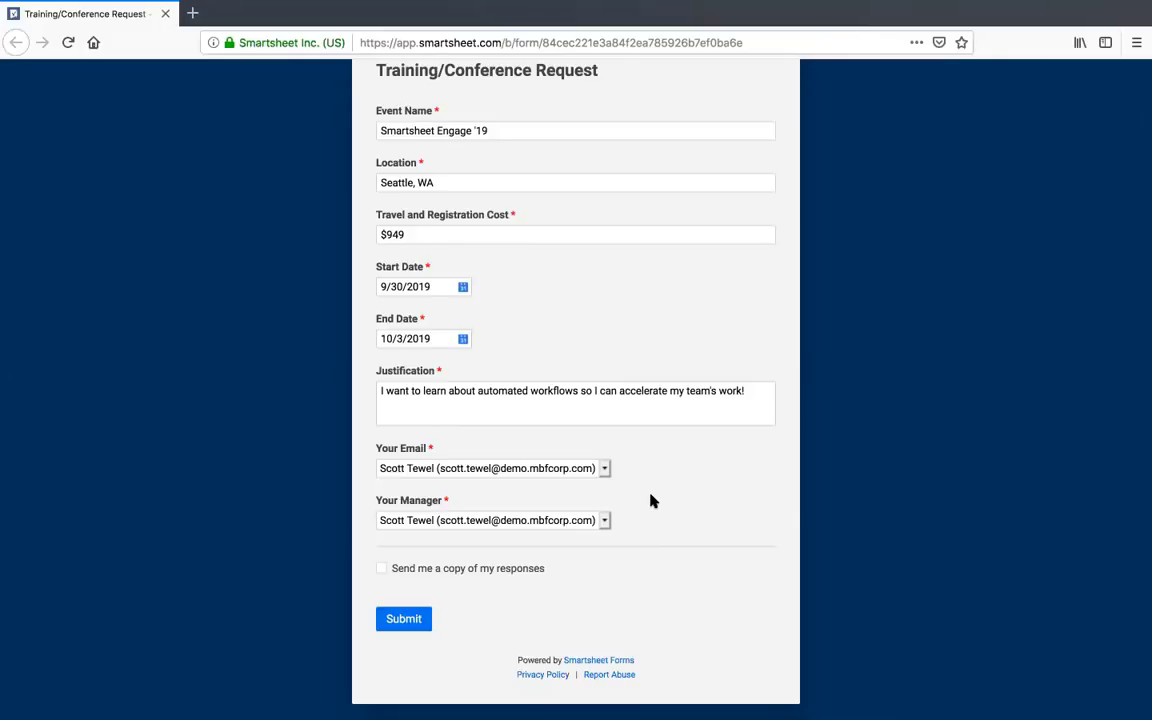
scroll(650, 500, up, 2)
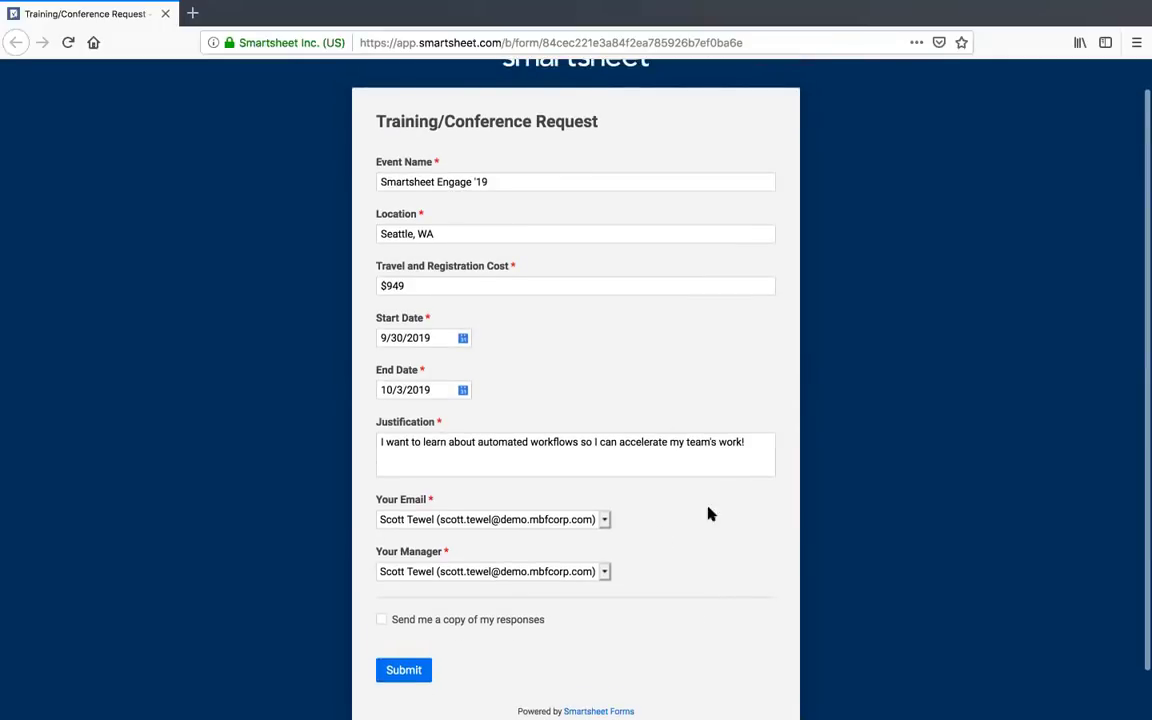
scroll(715, 505, up, 1)
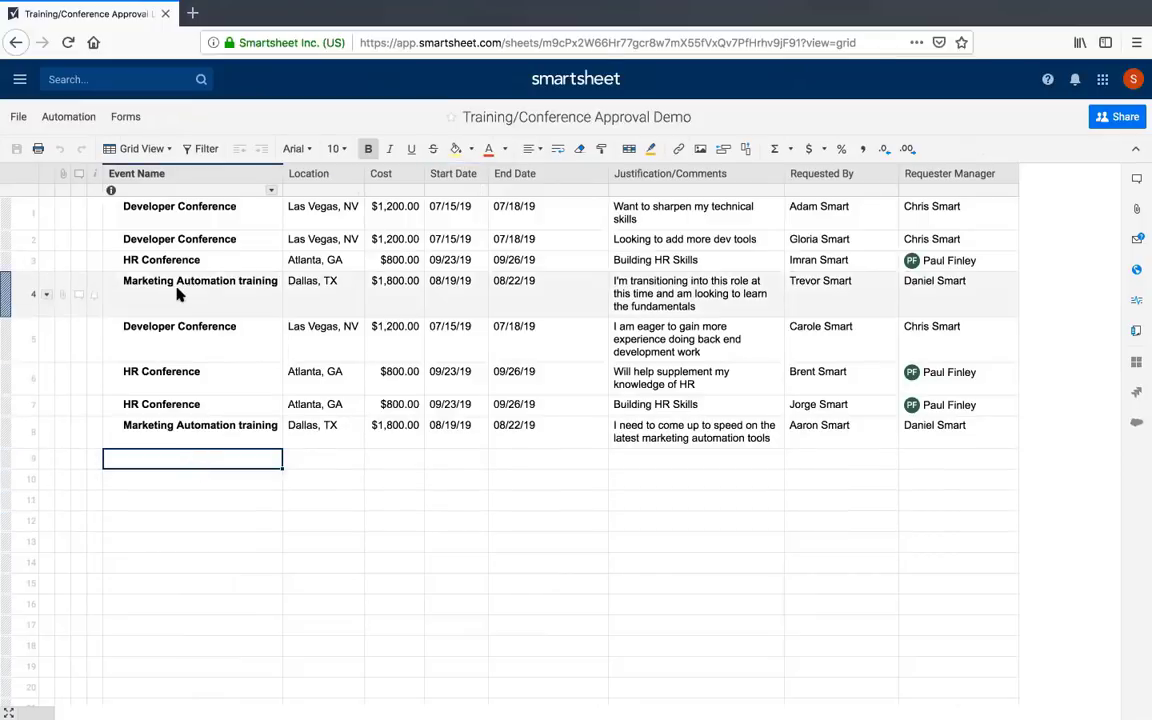
Set up a new approval workflow on the sheet and name it "Training/Conference Approvals"
click(90, 119)
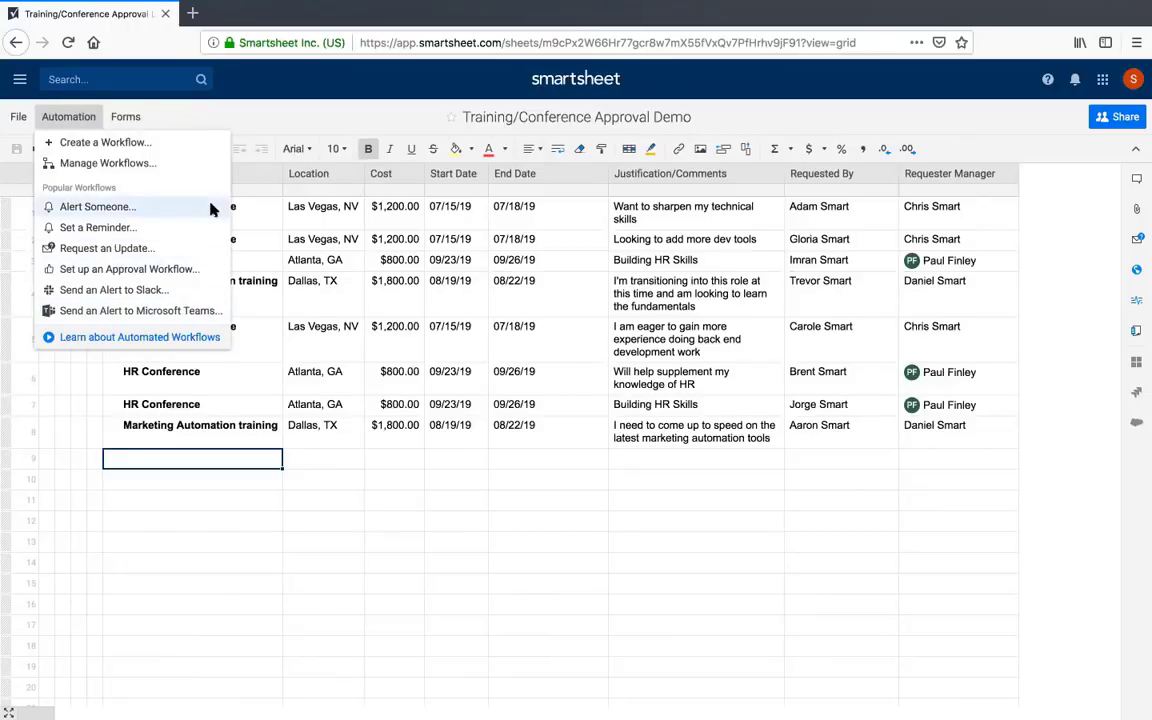
click(200, 274)
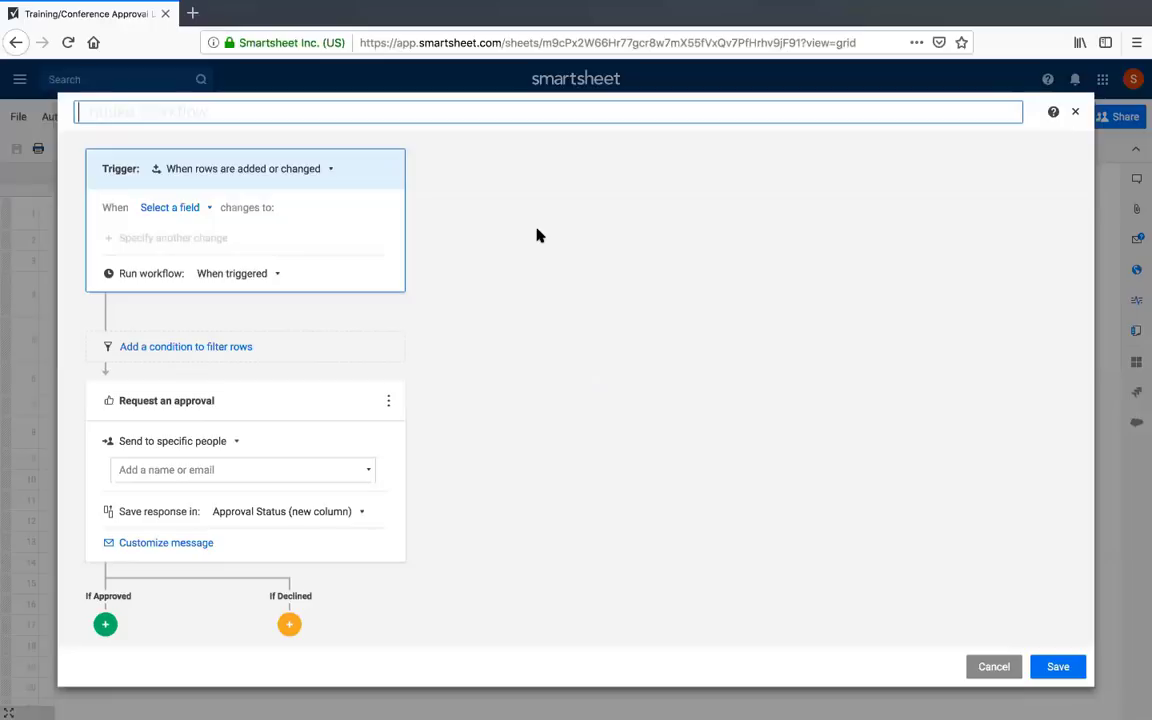
text(Training/Conference )
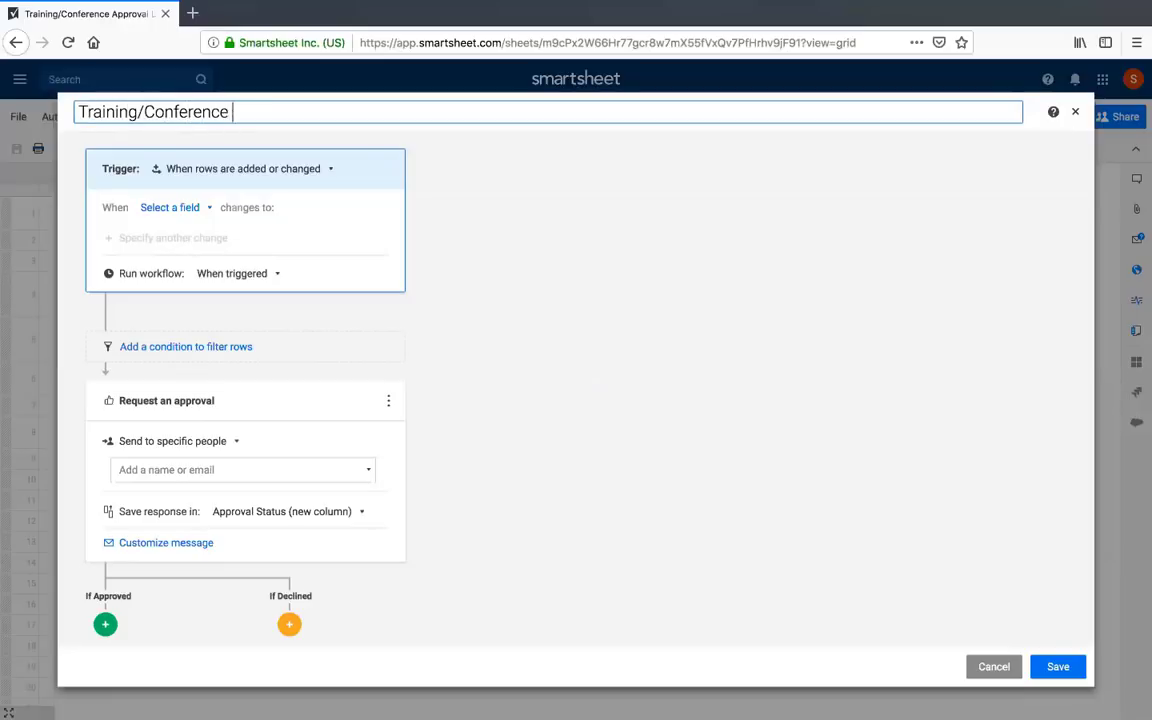
text(Approvals)
click(683, 238)
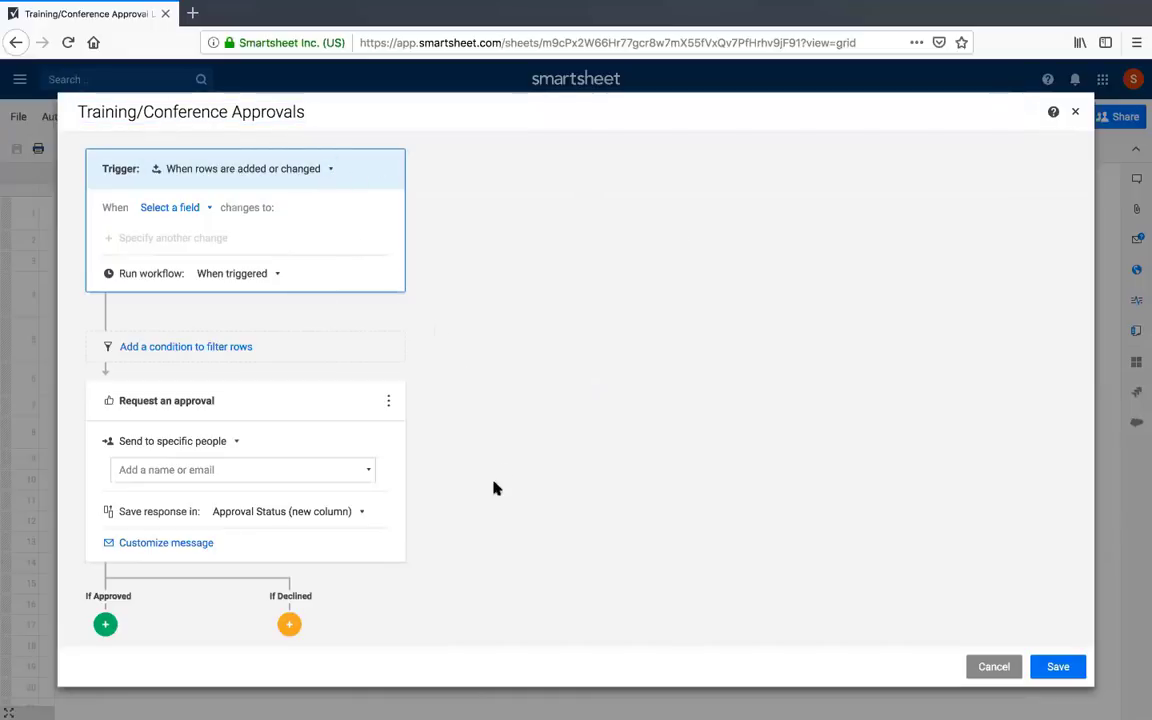
Set the workflow to trigger when rows are added and Event Name is Any Value
click(318, 169)
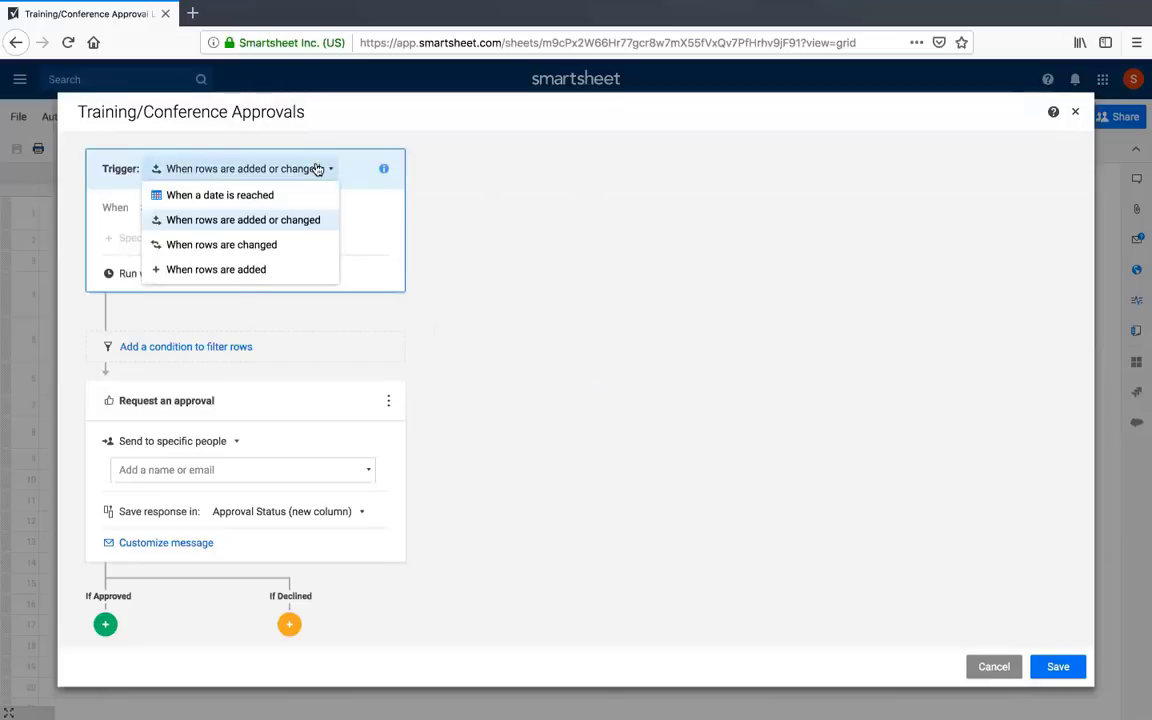
click(304, 272)
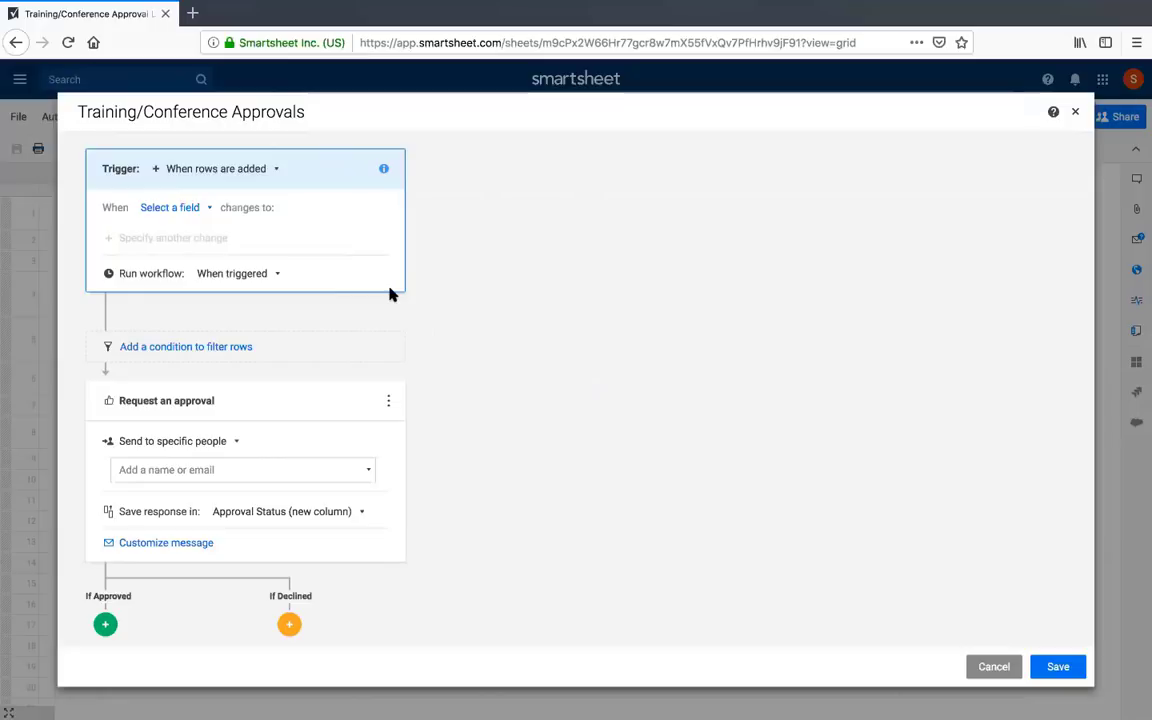
click(167, 209)
click(180, 284)
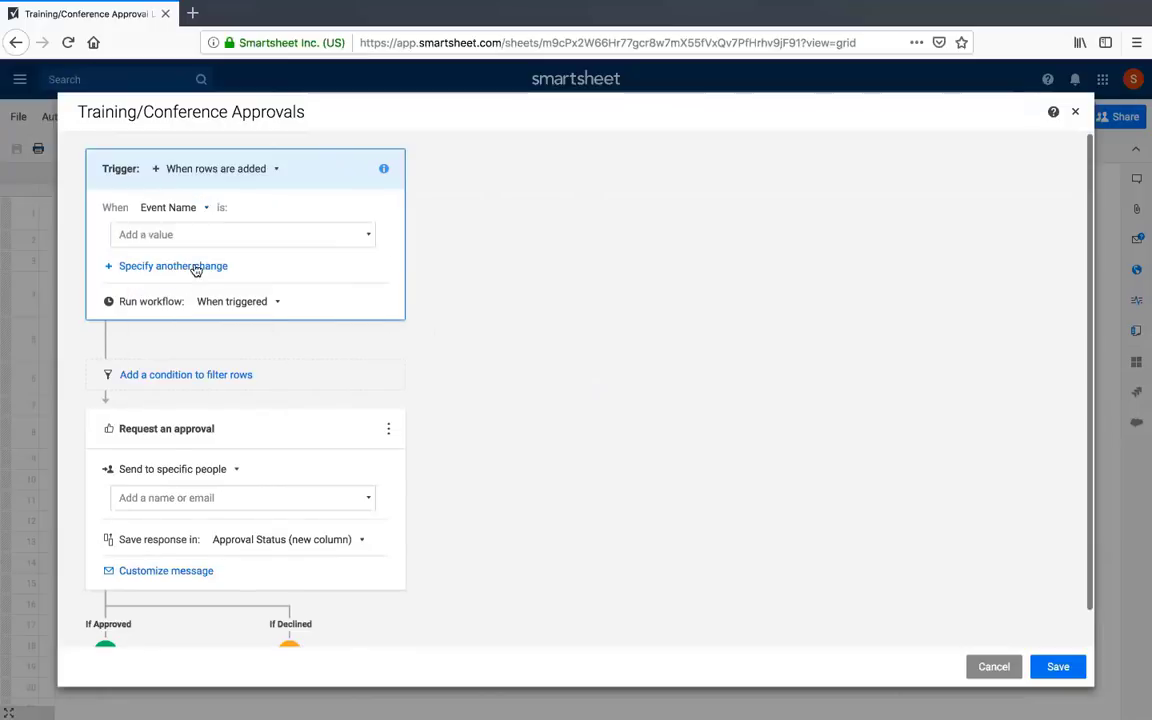
click(239, 238)
click(239, 268)
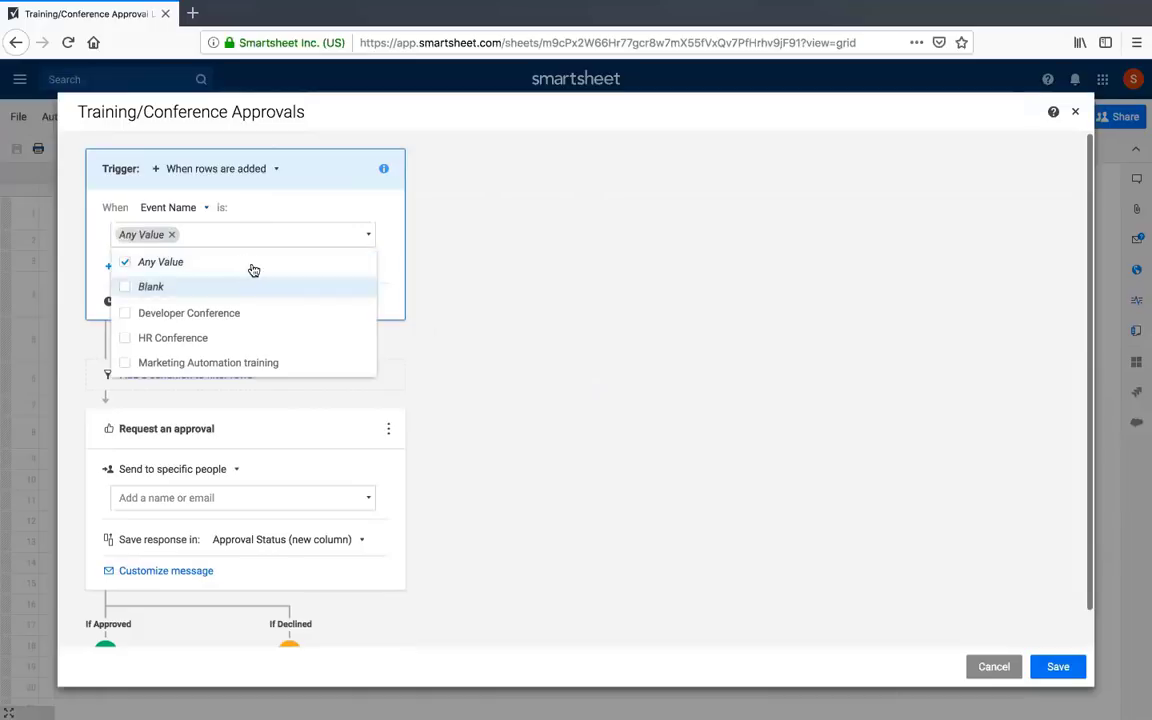
click(496, 270)
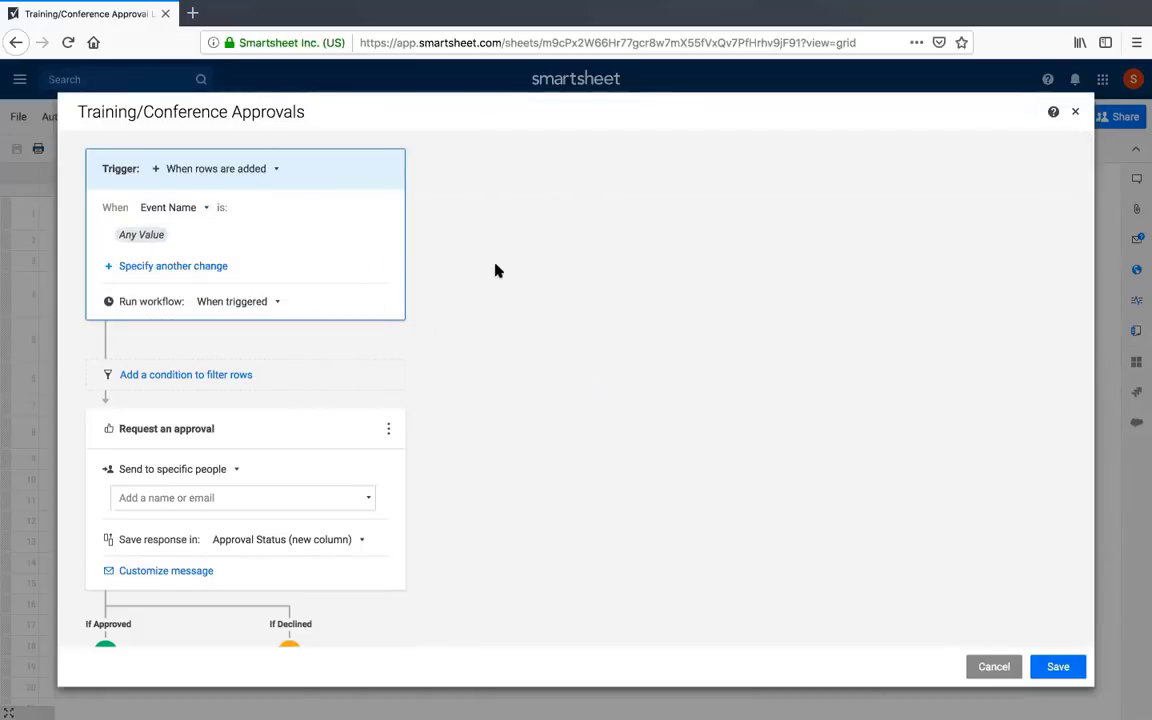
Send the approval request to contacts in a cell, using the Requester Manager field
scroll(494, 268, down, 1)
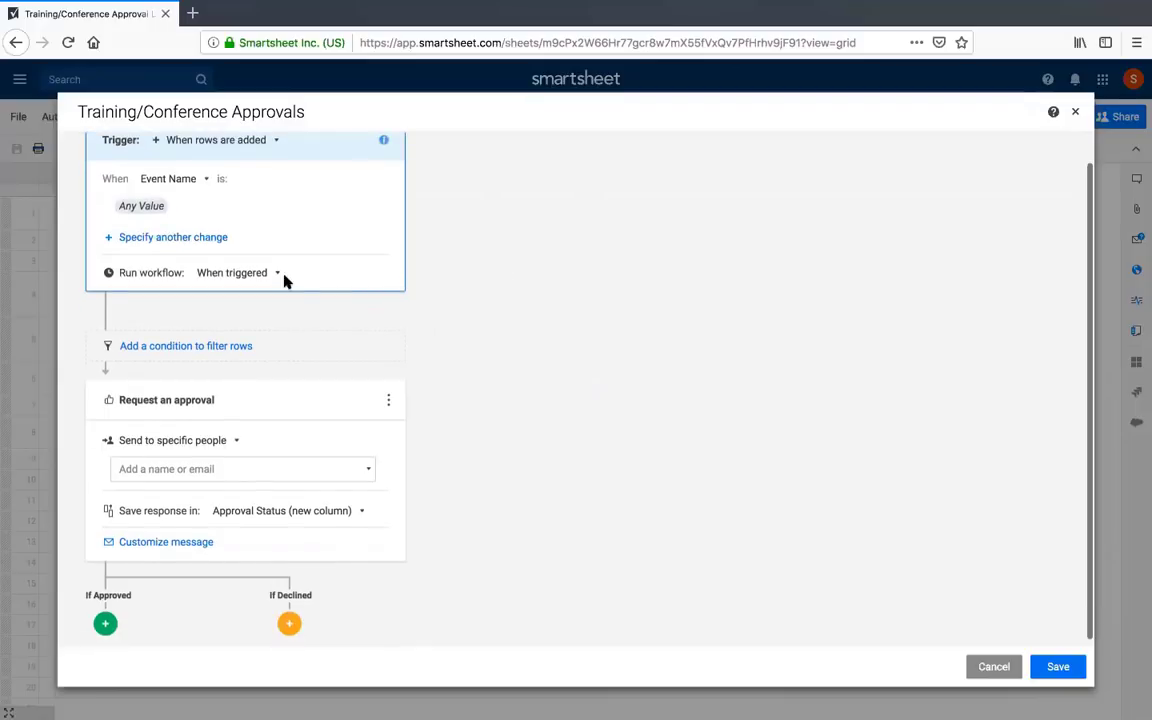
scroll(375, 280, down, 1)
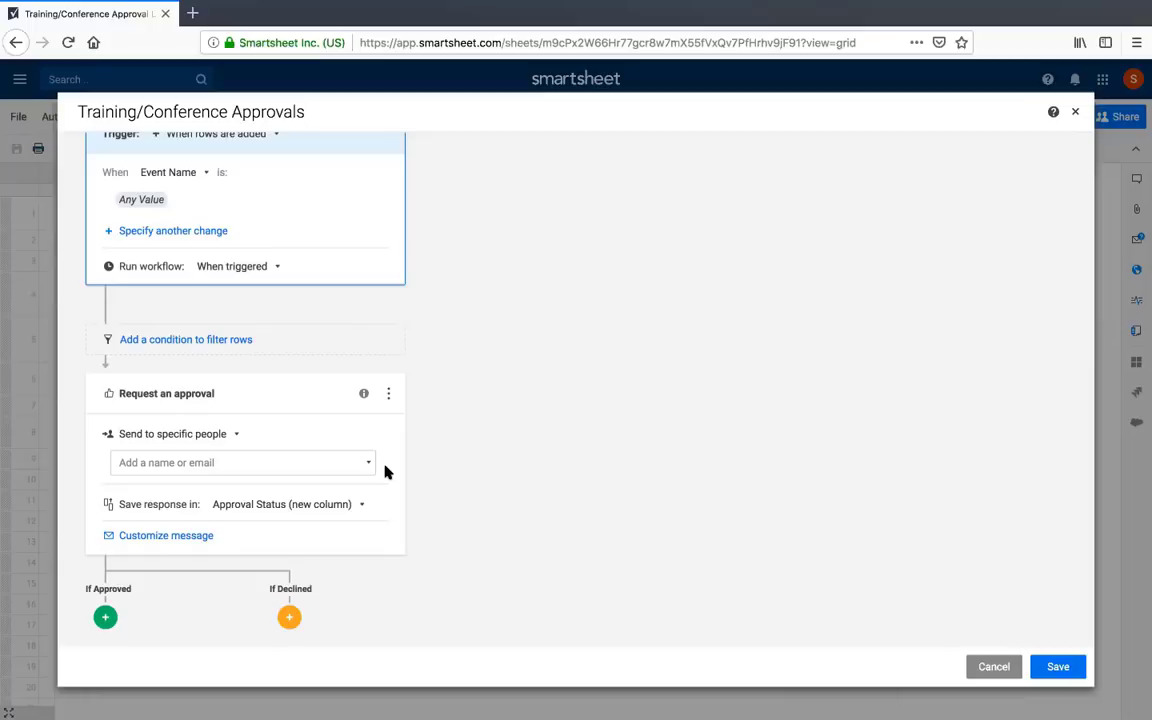
click(193, 434)
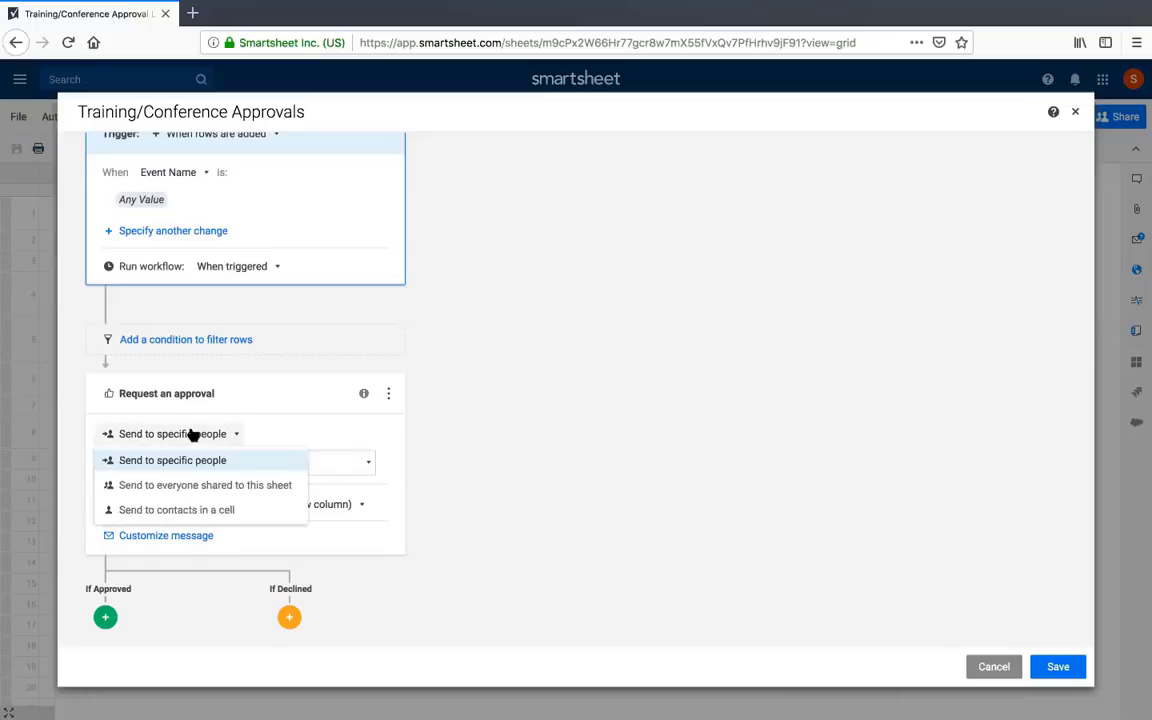
click(237, 464)
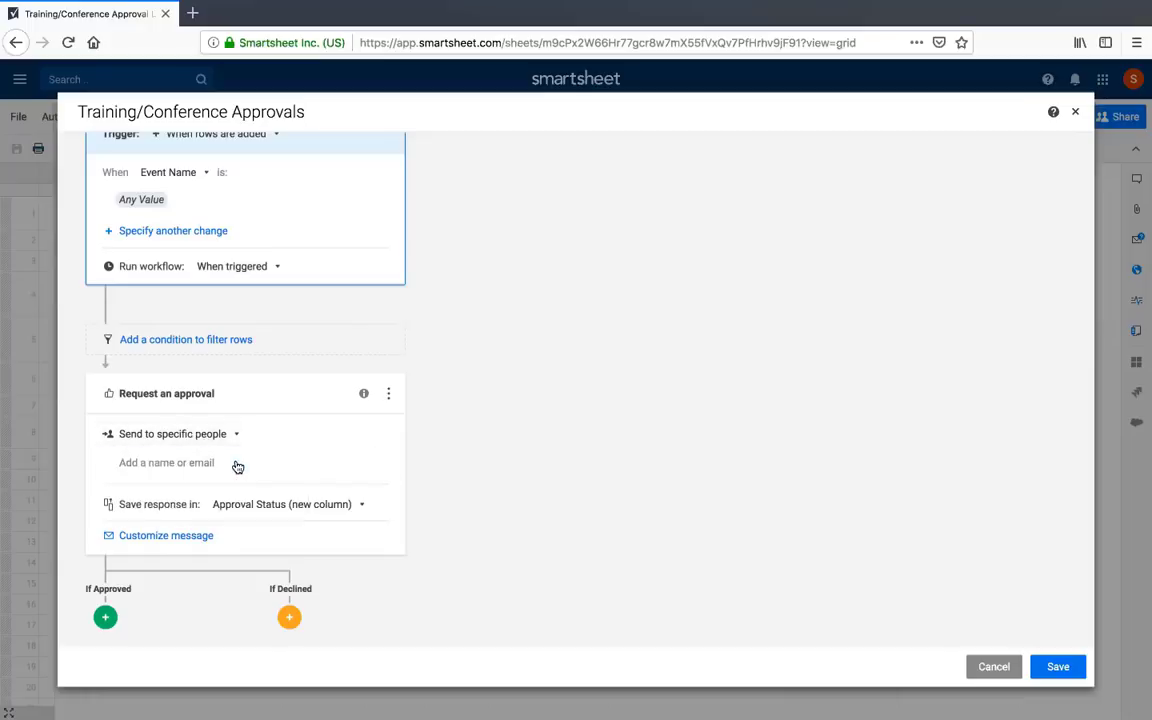
click(175, 434)
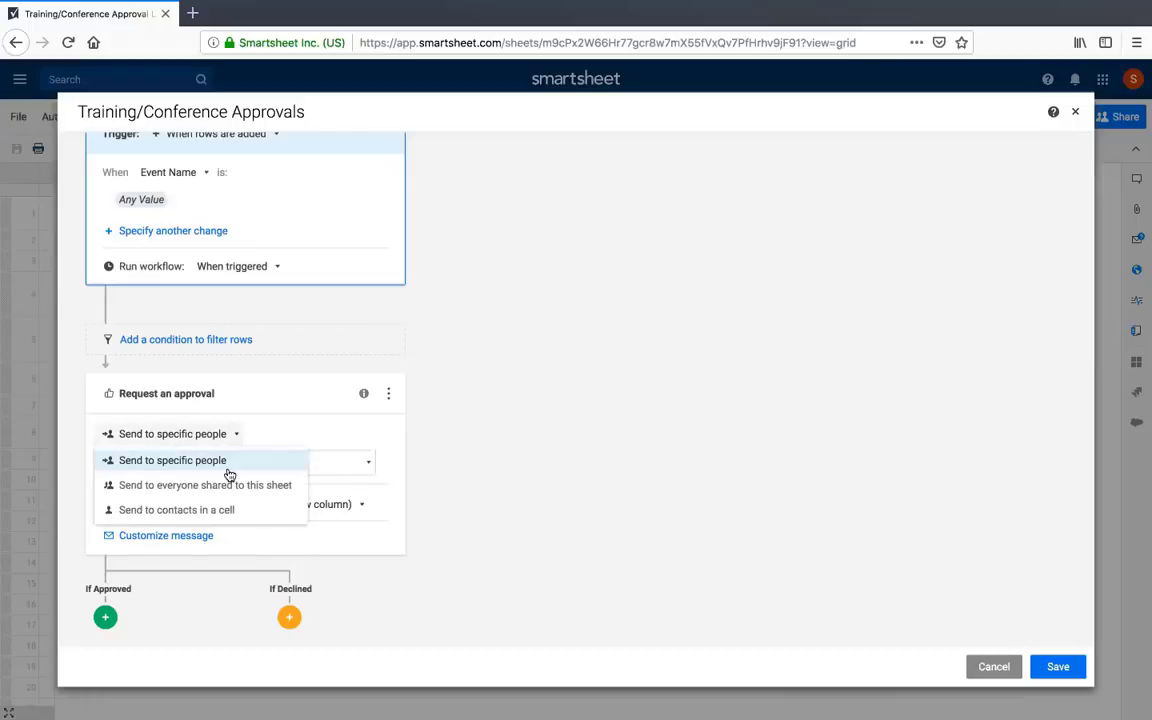
click(268, 511)
click(280, 461)
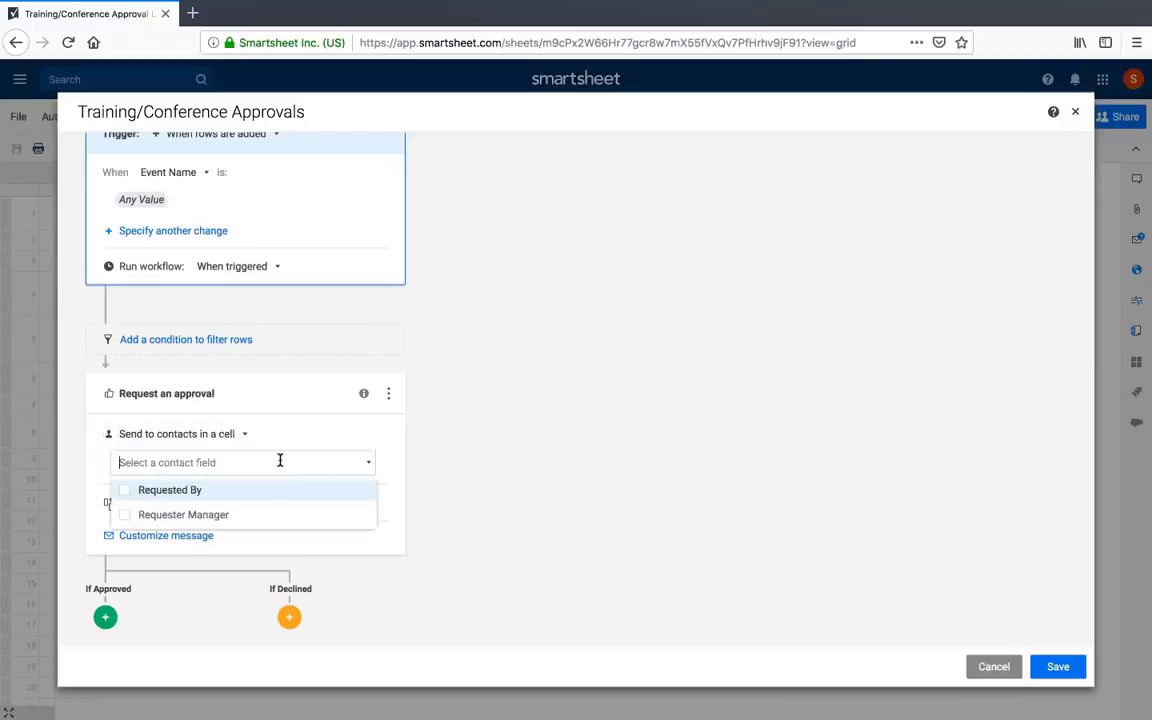
click(285, 514)
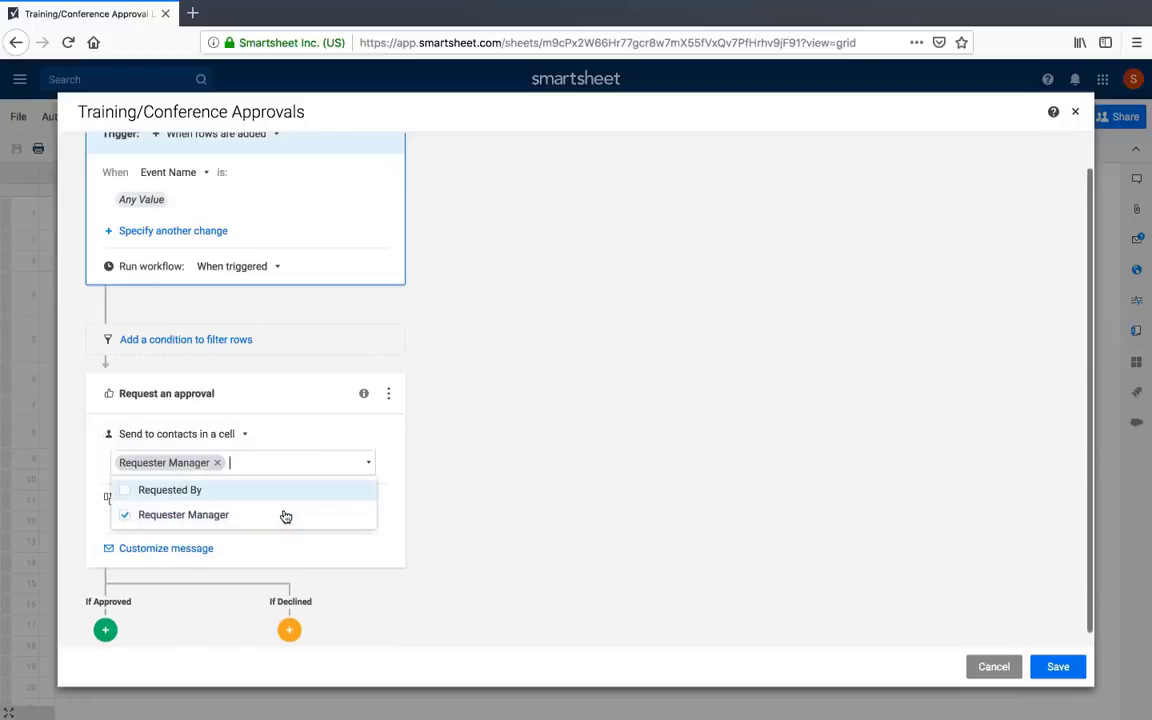
click(528, 530)
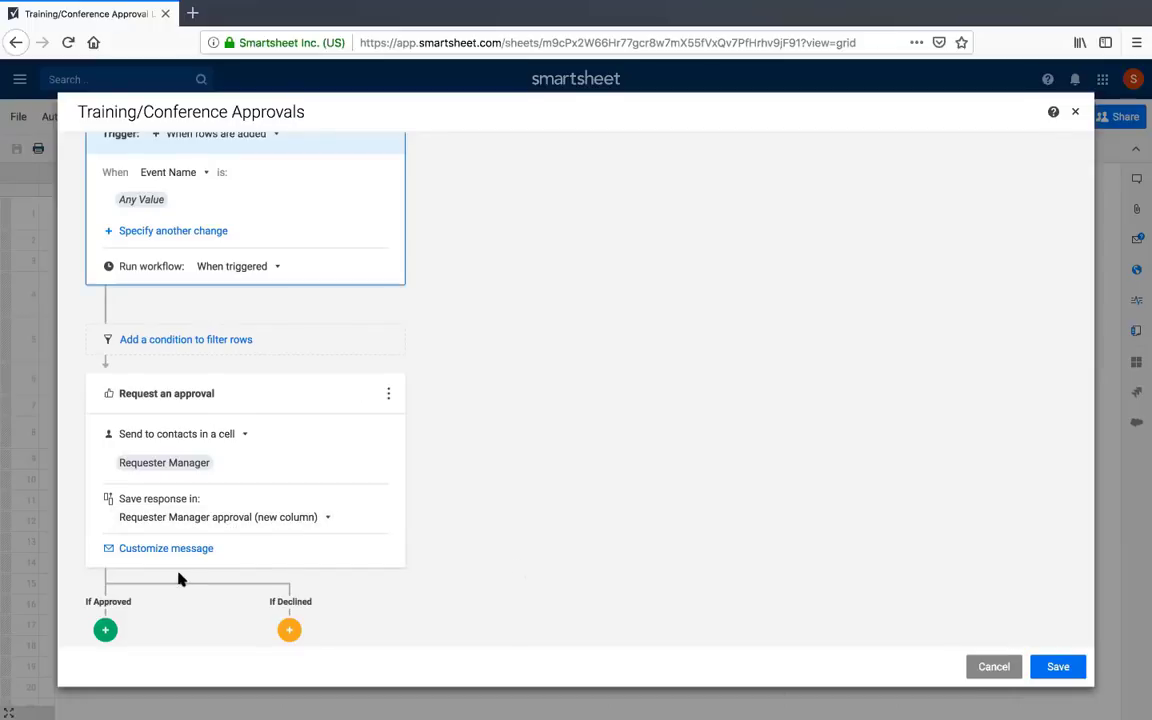
Add a condition to the If Approved branch where Cost is greater than 1000
scroll(175, 572, down, 1)
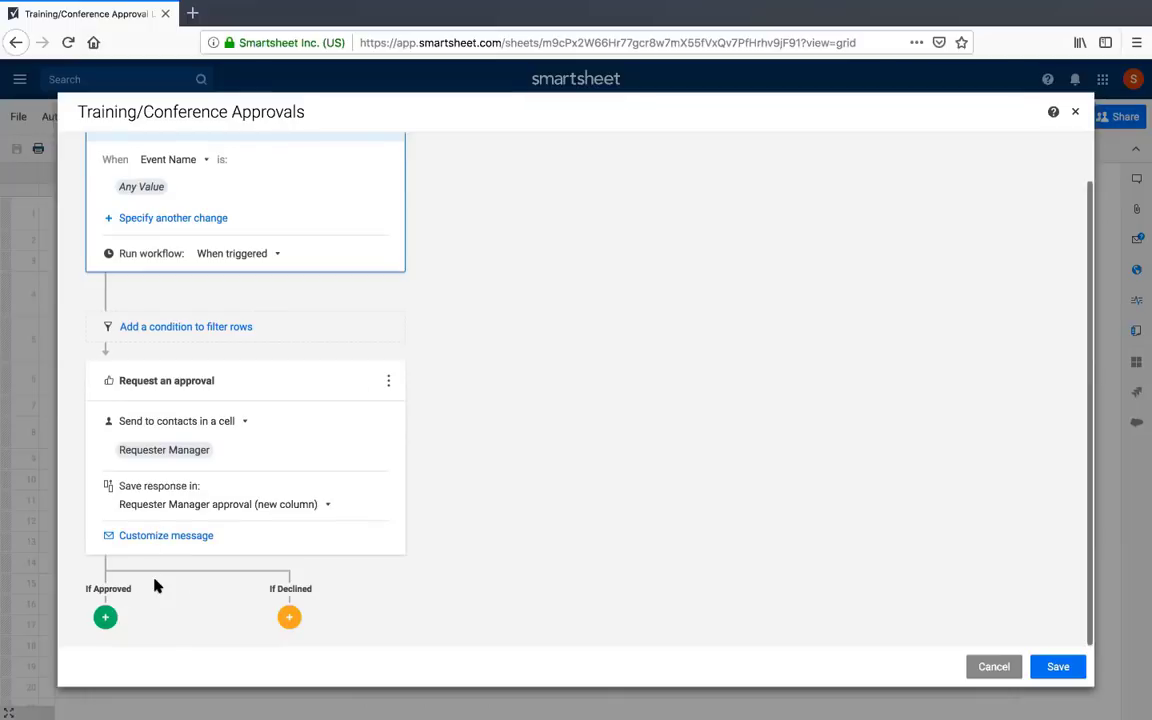
mouse_move(105, 622)
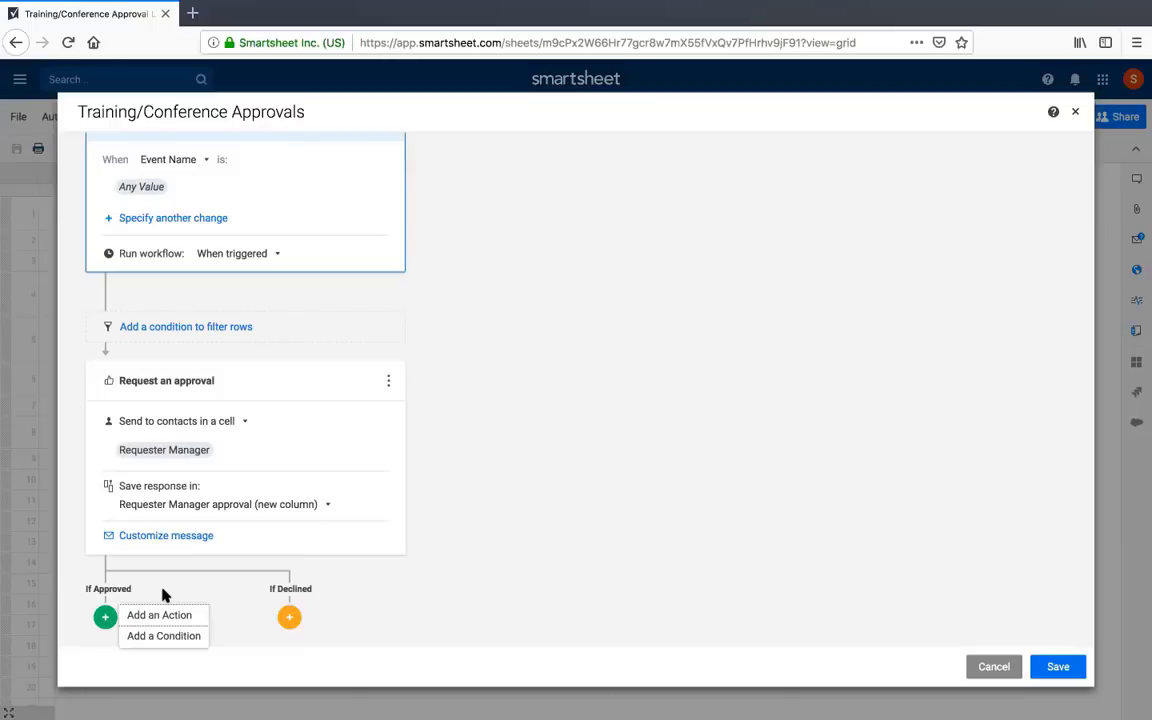
click(190, 637)
scroll(222, 437, down, 2)
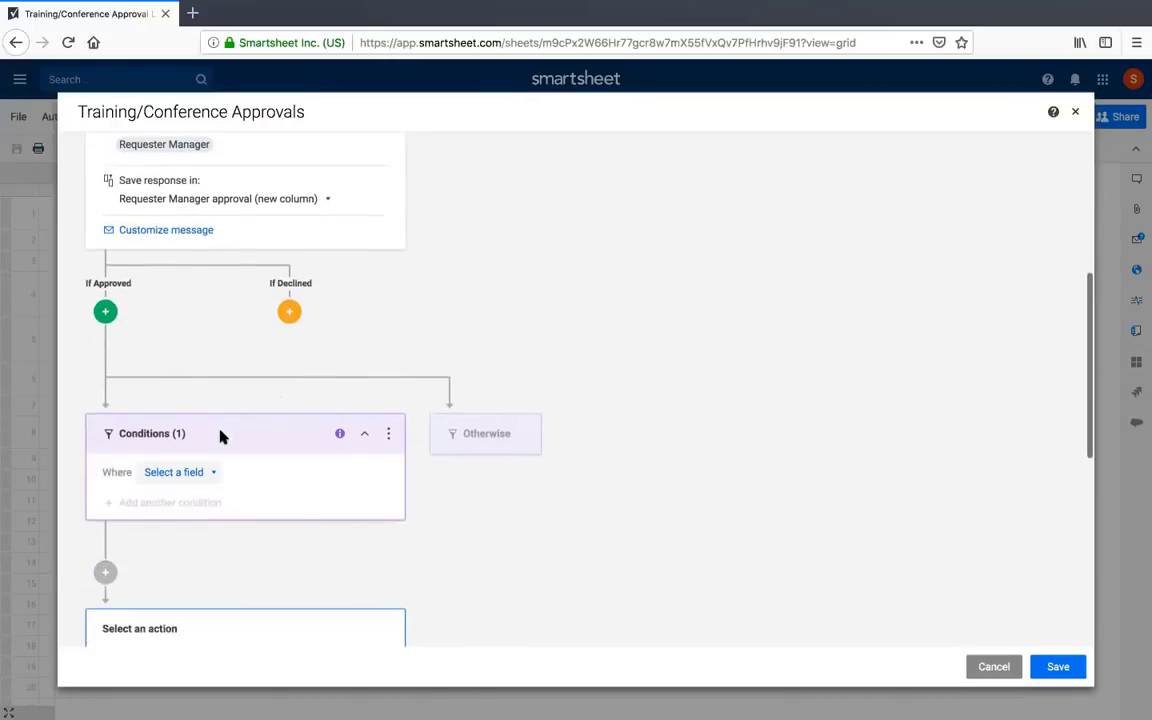
scroll(219, 437, down, 2)
click(180, 384)
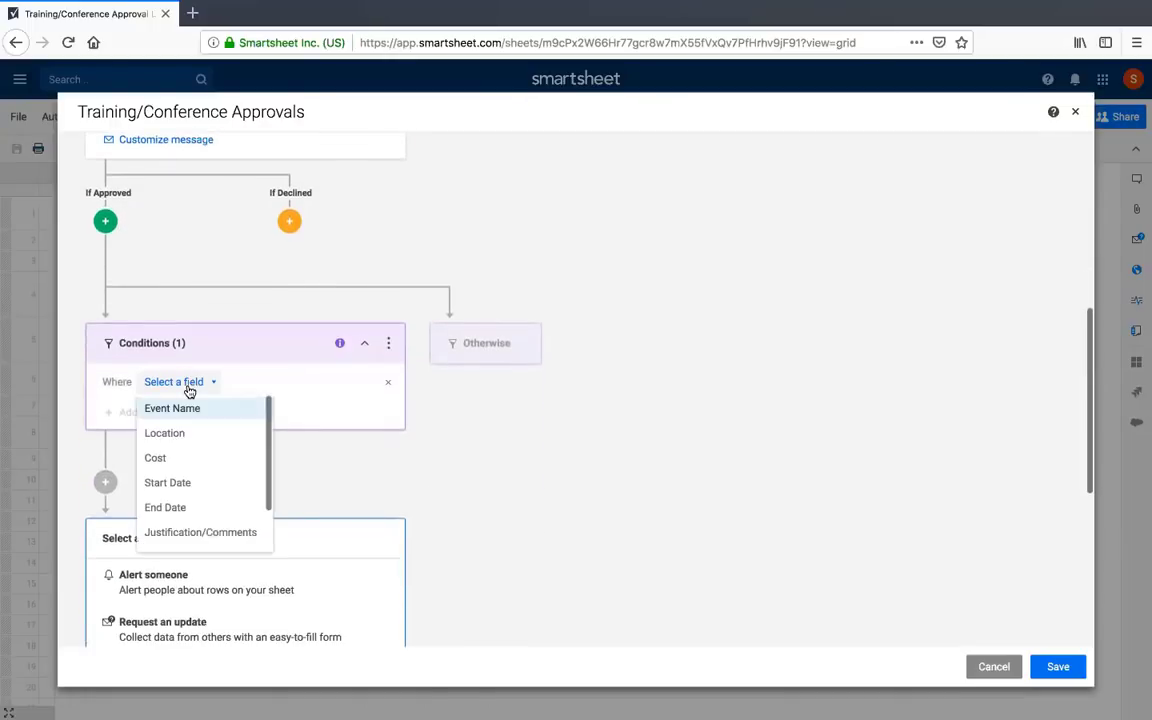
click(195, 455)
click(240, 384)
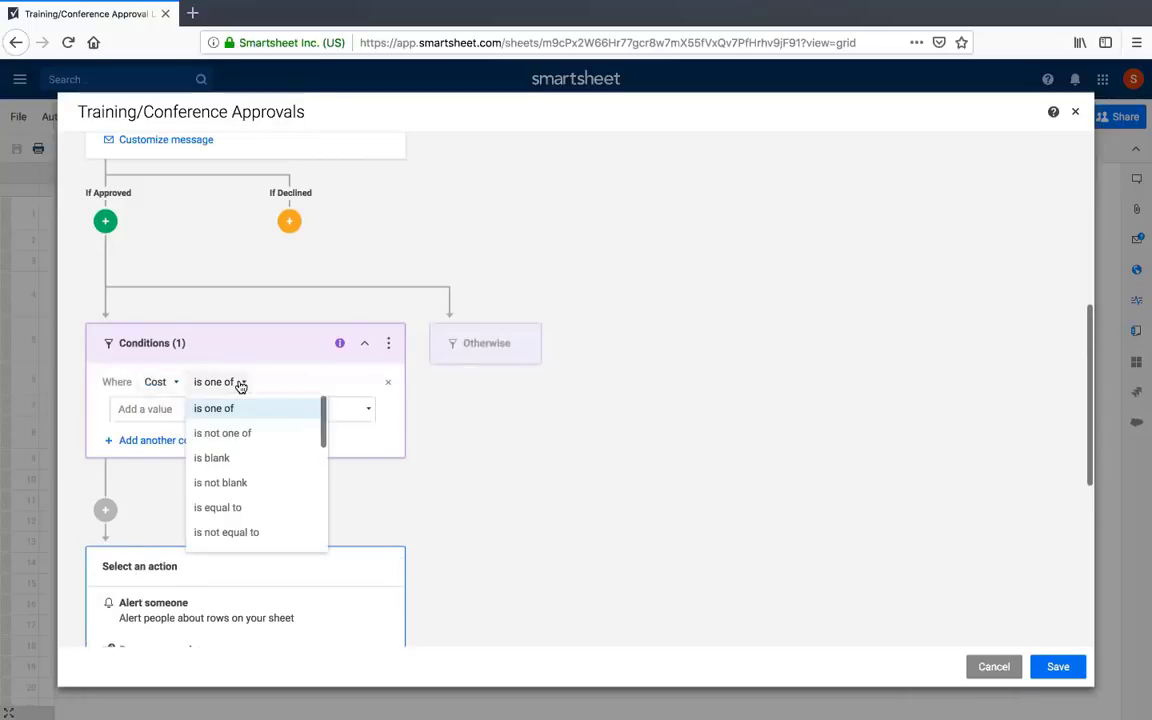
scroll(262, 445, down, 3)
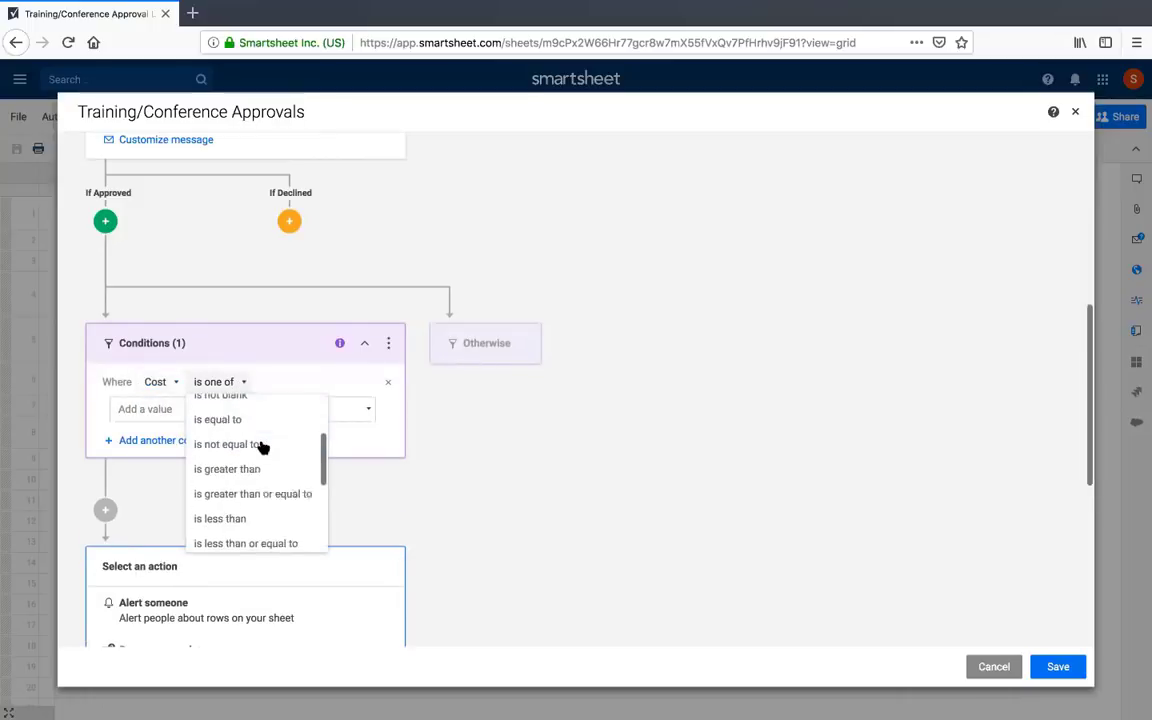
click(262, 442)
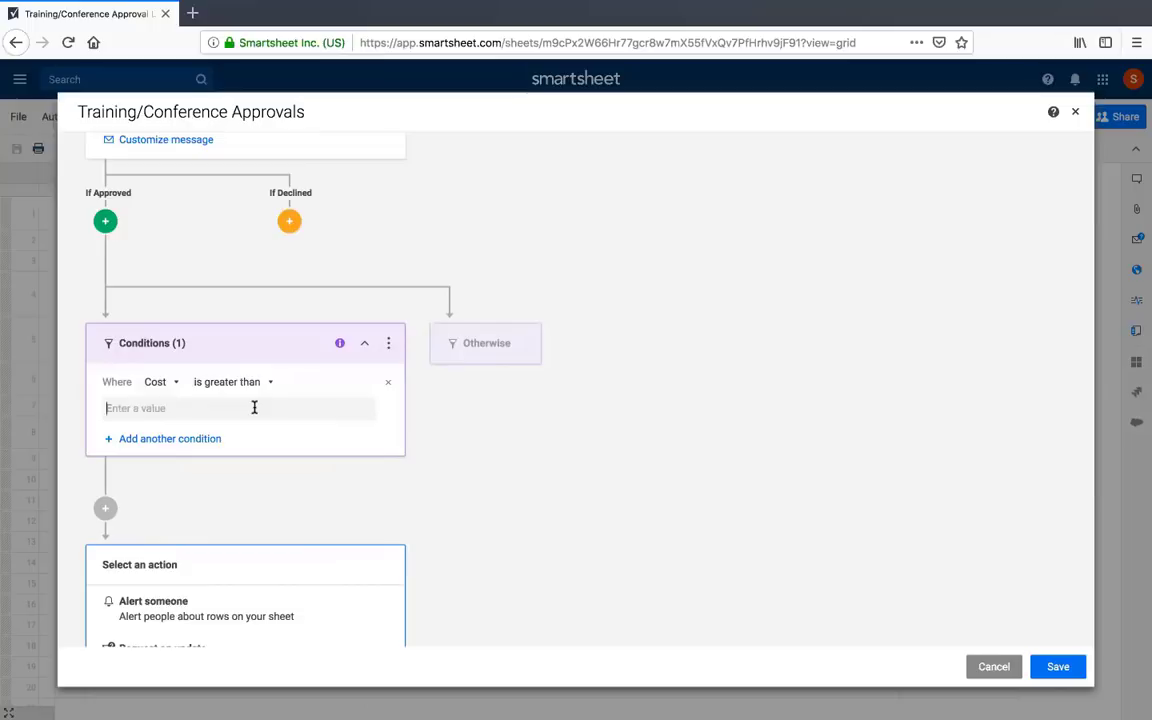
text(1000)
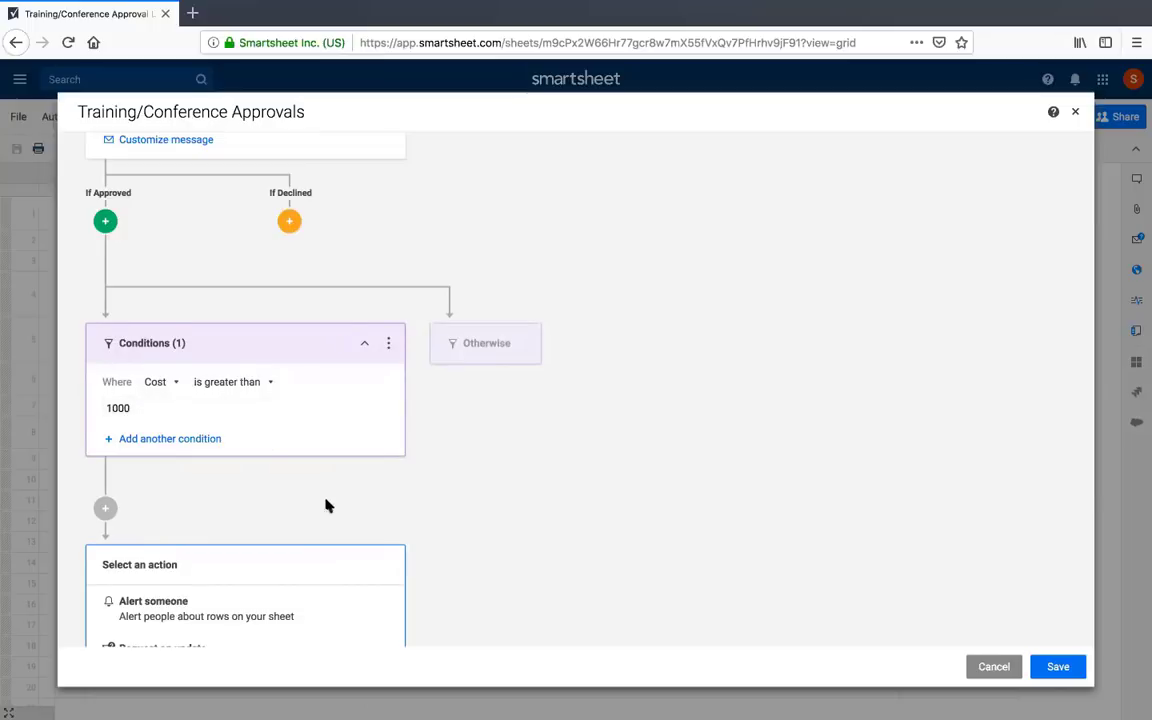
Add a Request an approval action under the cost condition and send it to the second person in the suggested contacts
scroll(324, 504, down, 3)
scroll(326, 505, down, 1)
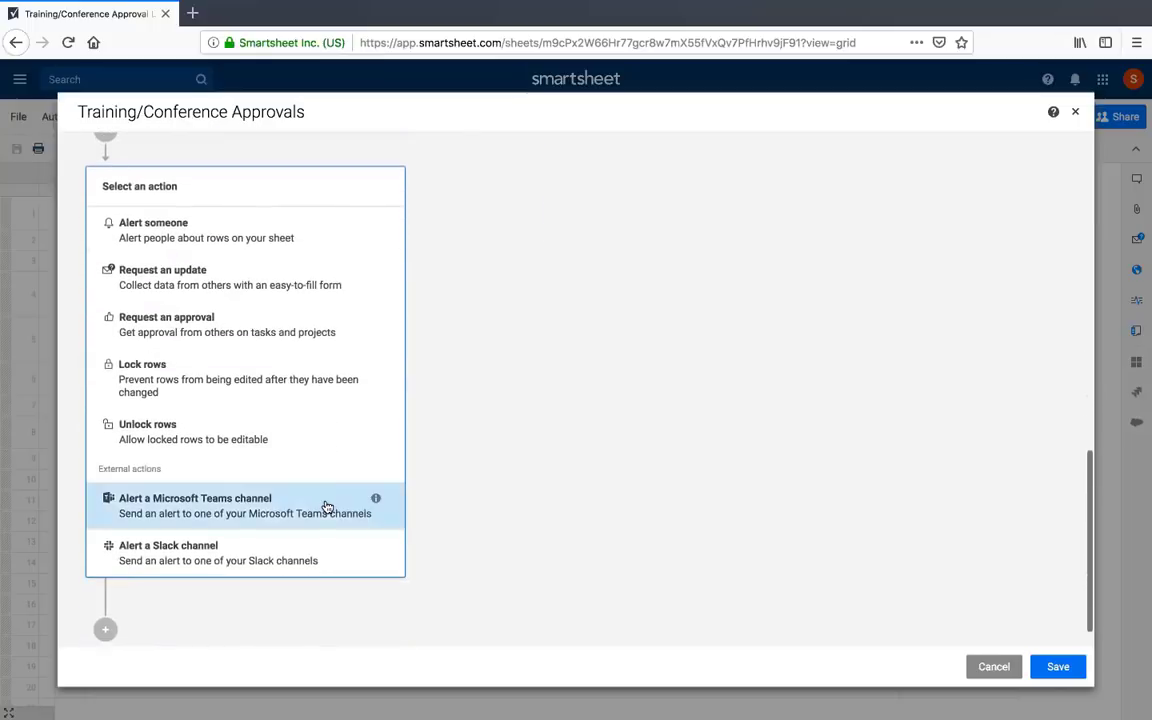
click(270, 322)
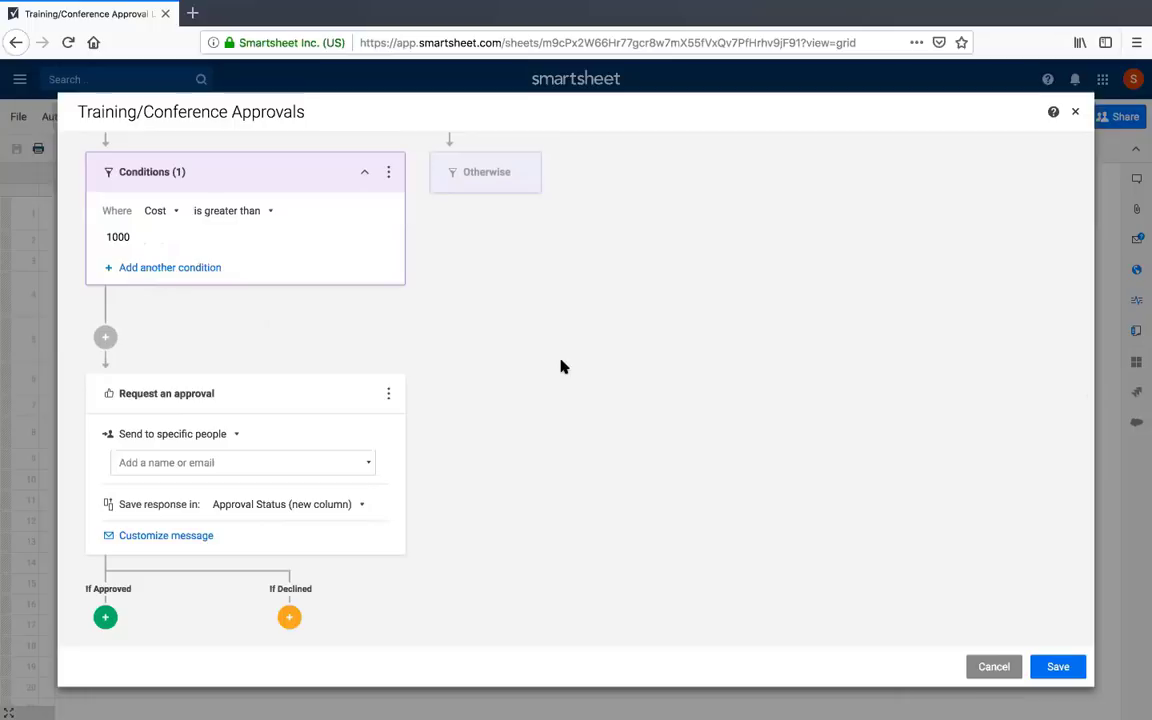
click(226, 466)
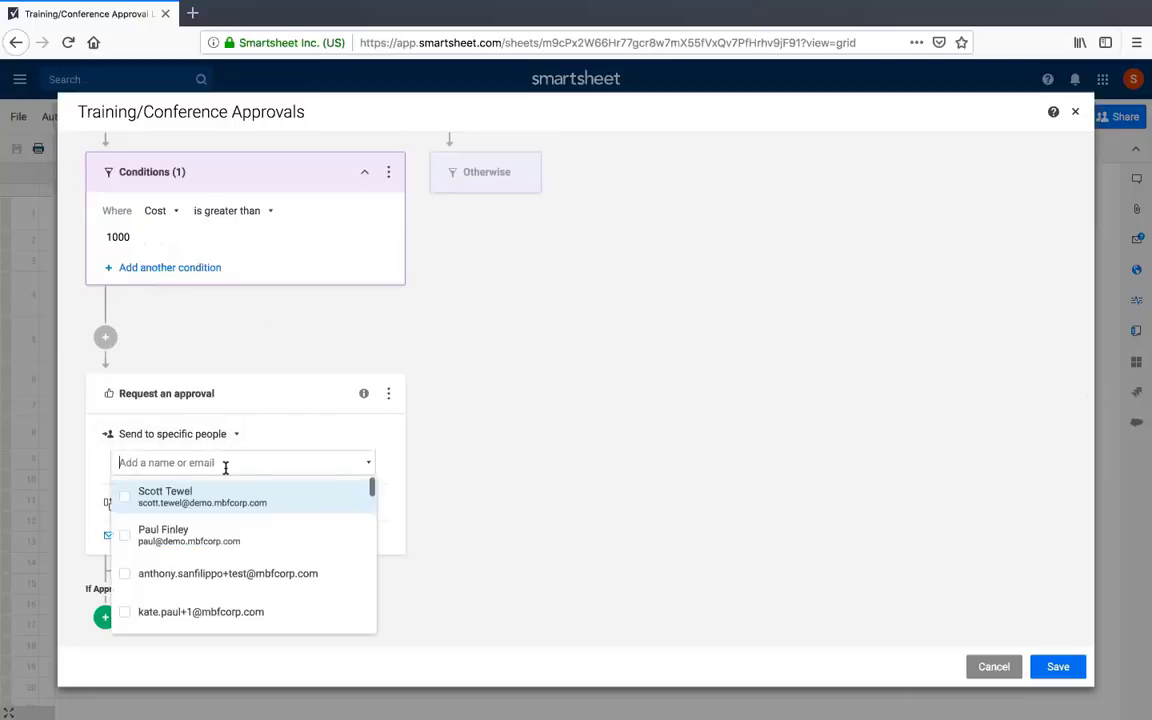
click(222, 530)
click(535, 504)
scroll(535, 504, down, 1)
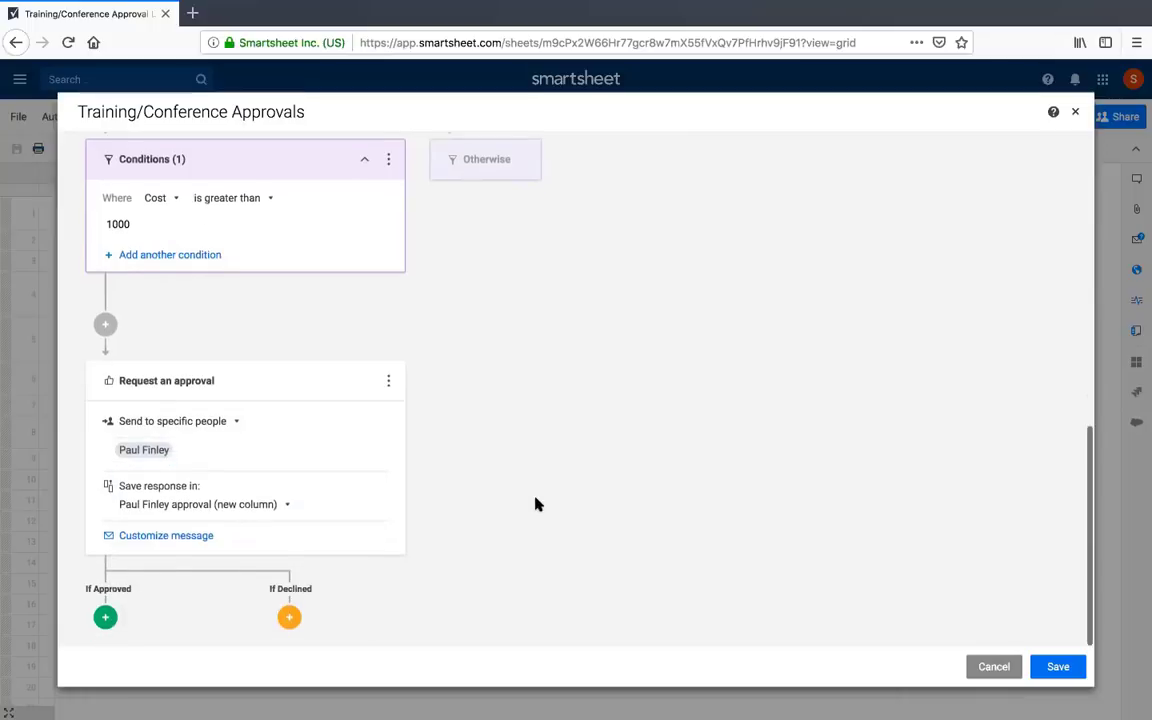
scroll(535, 504, up, 2)
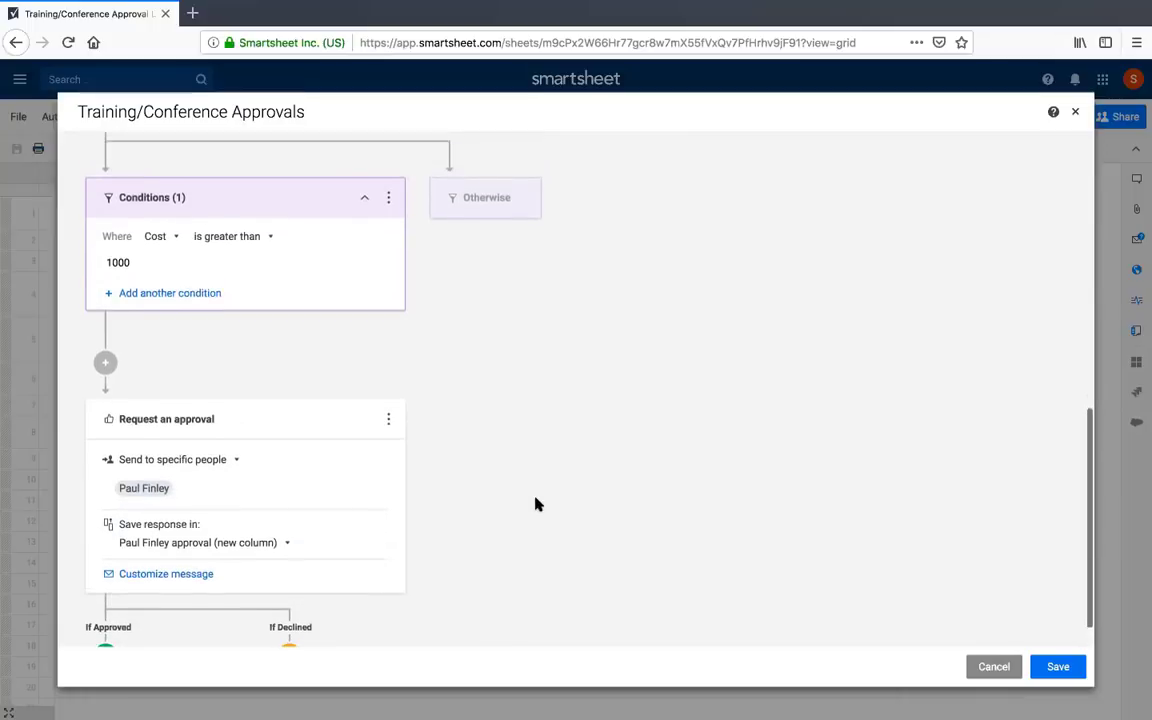
scroll(447, 384, up, 1)
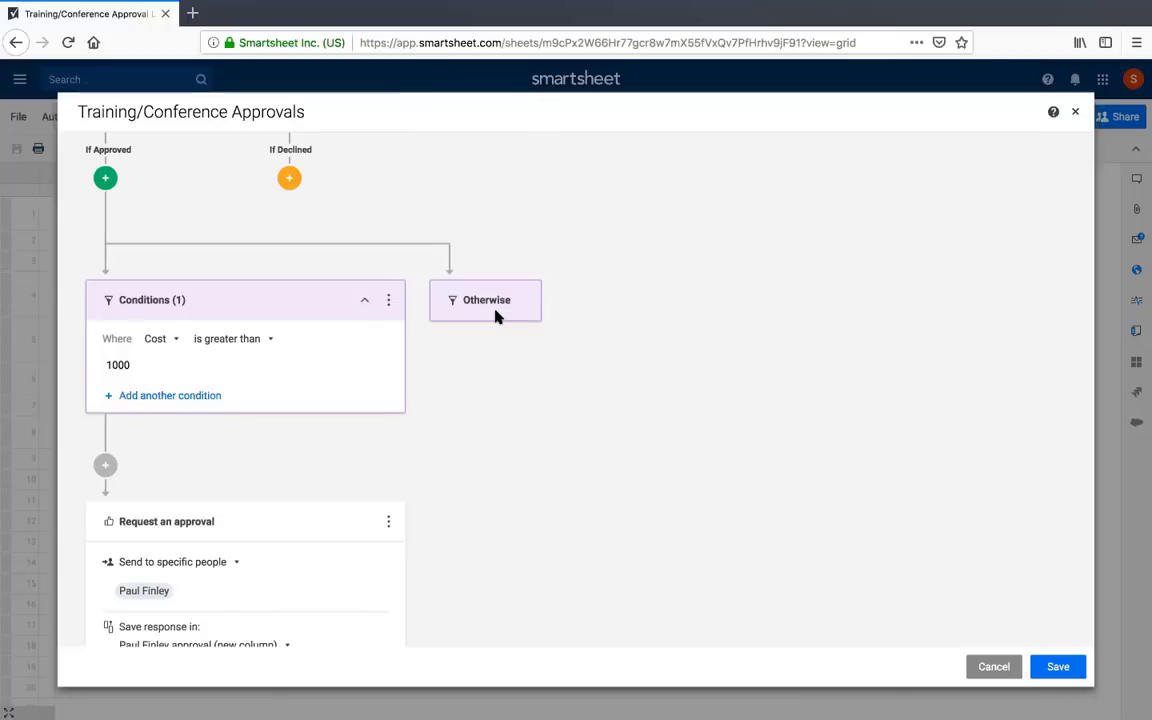
Add a second condition path to the If Approved branch where Cost is less than or equal to 1000
click(103, 179)
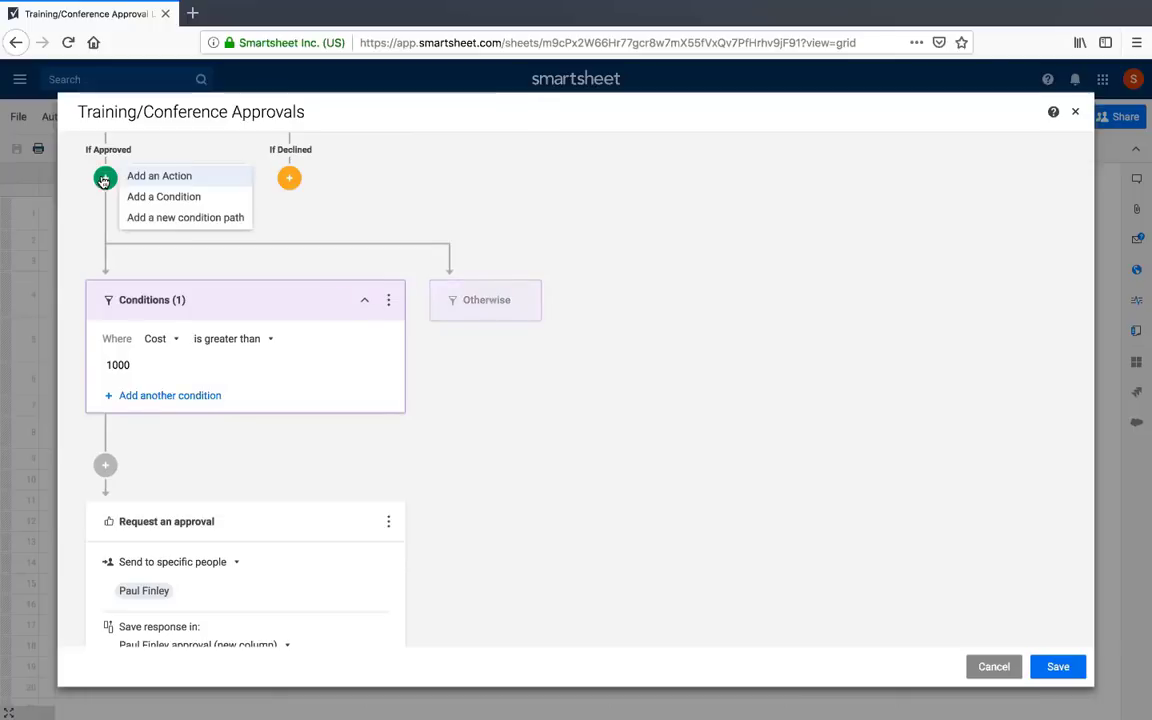
click(194, 219)
scroll(687, 278, down, 2)
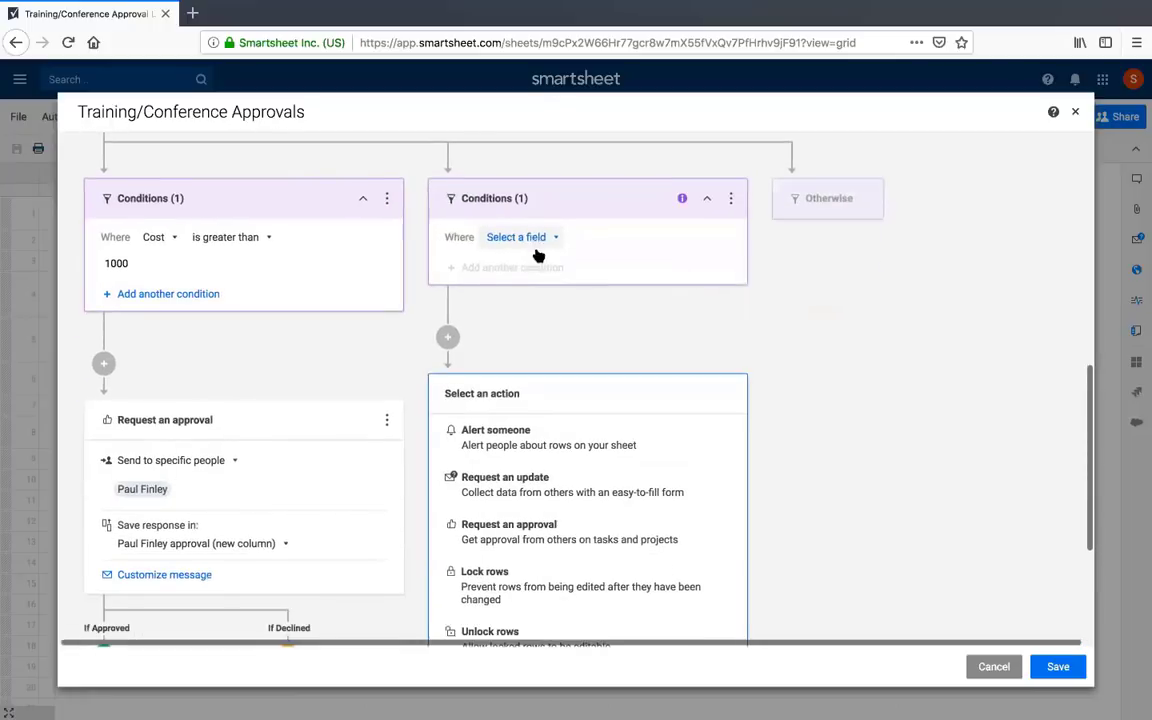
click(528, 238)
click(527, 314)
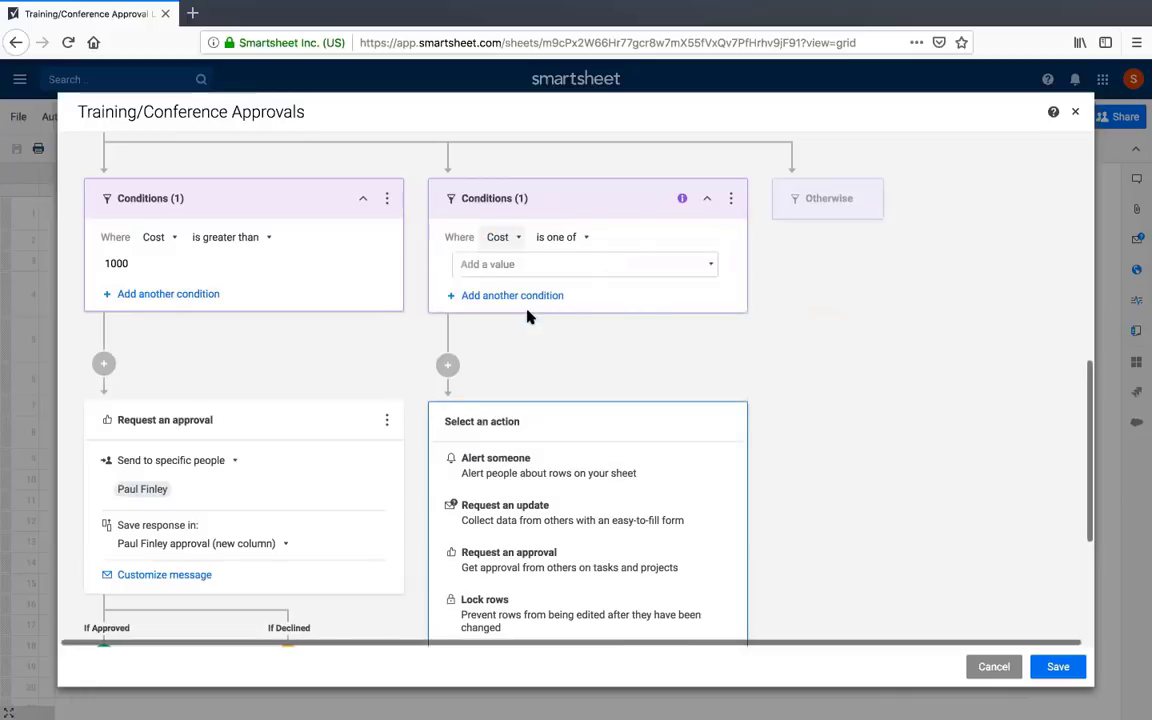
click(568, 242)
scroll(589, 332, down, 3)
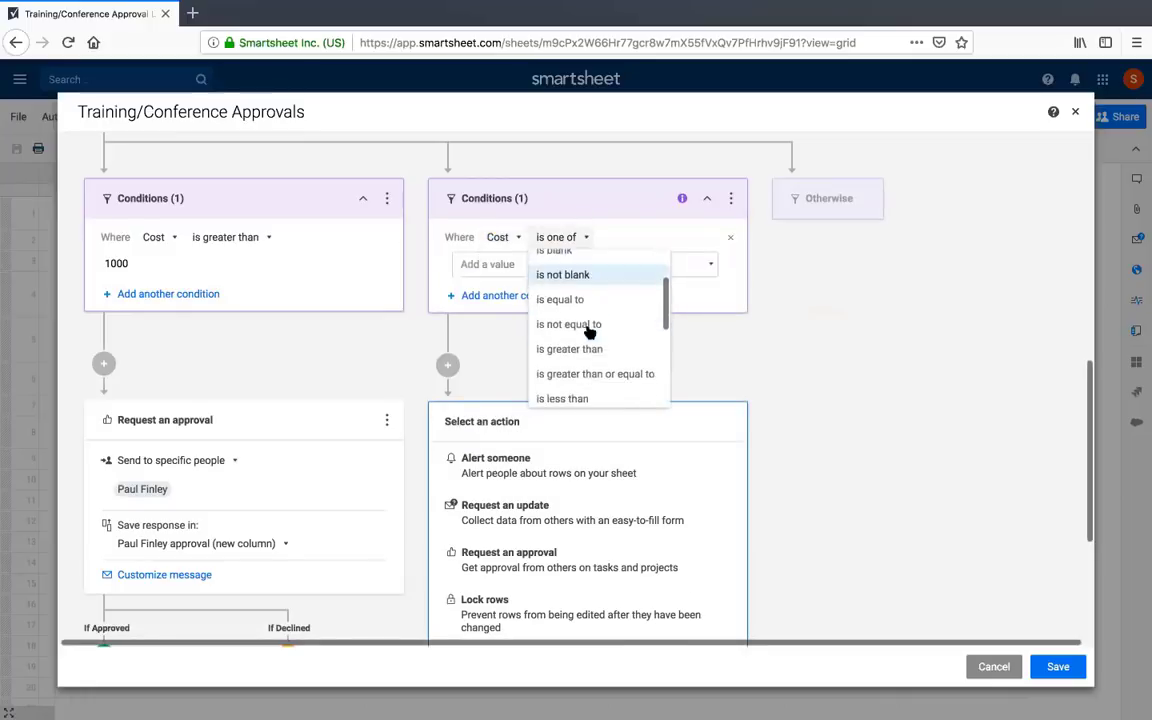
click(589, 332)
click(573, 262)
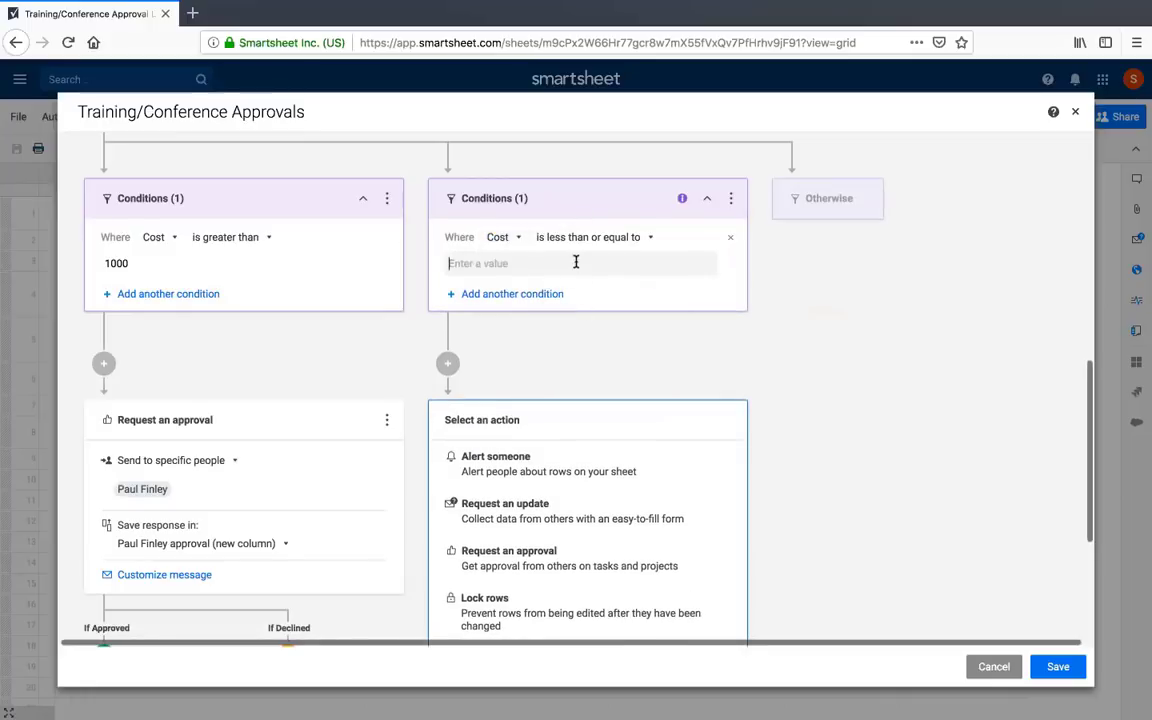
text(1000)
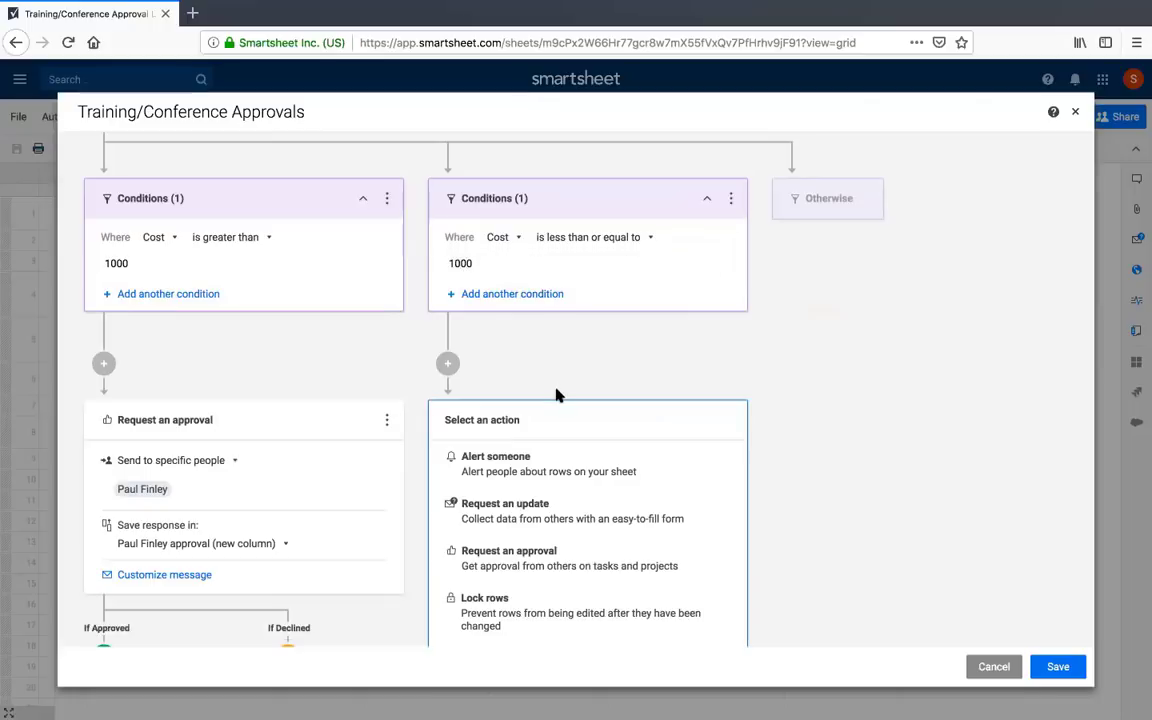
Add an Alert someone action under the less-than-or-equal cost condition, sent to contacts in a cell using the Requested By field
scroll(420, 390, down, 1)
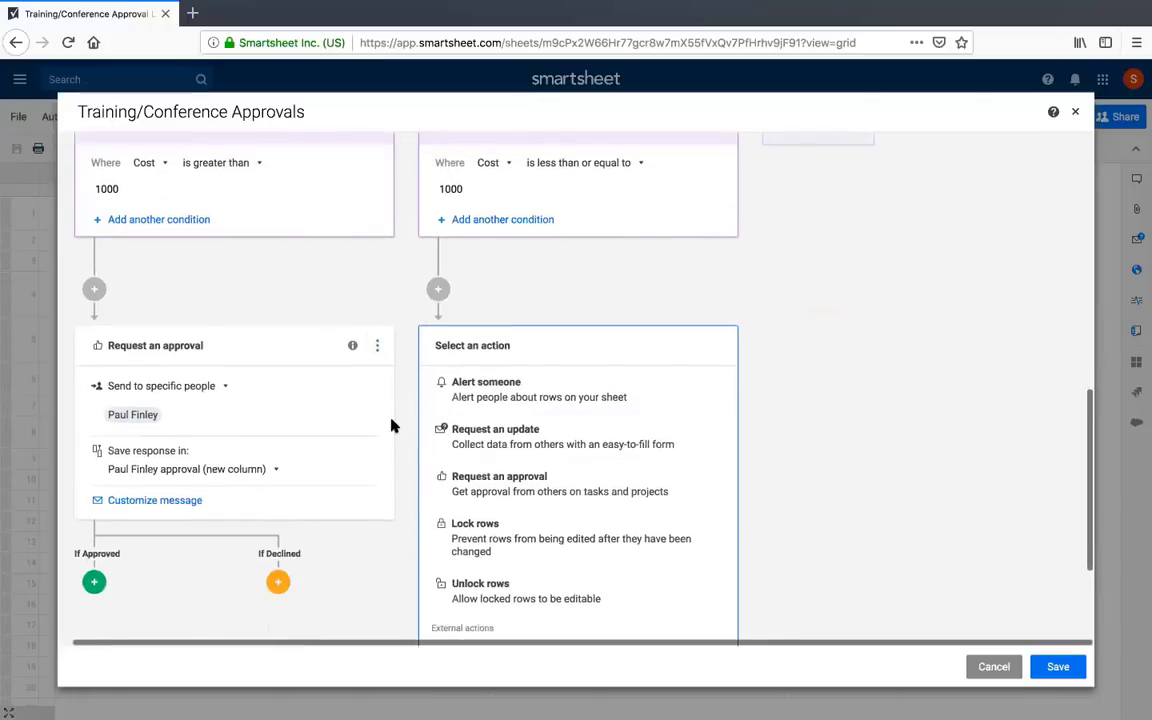
click(535, 399)
scroll(535, 399, up, 5)
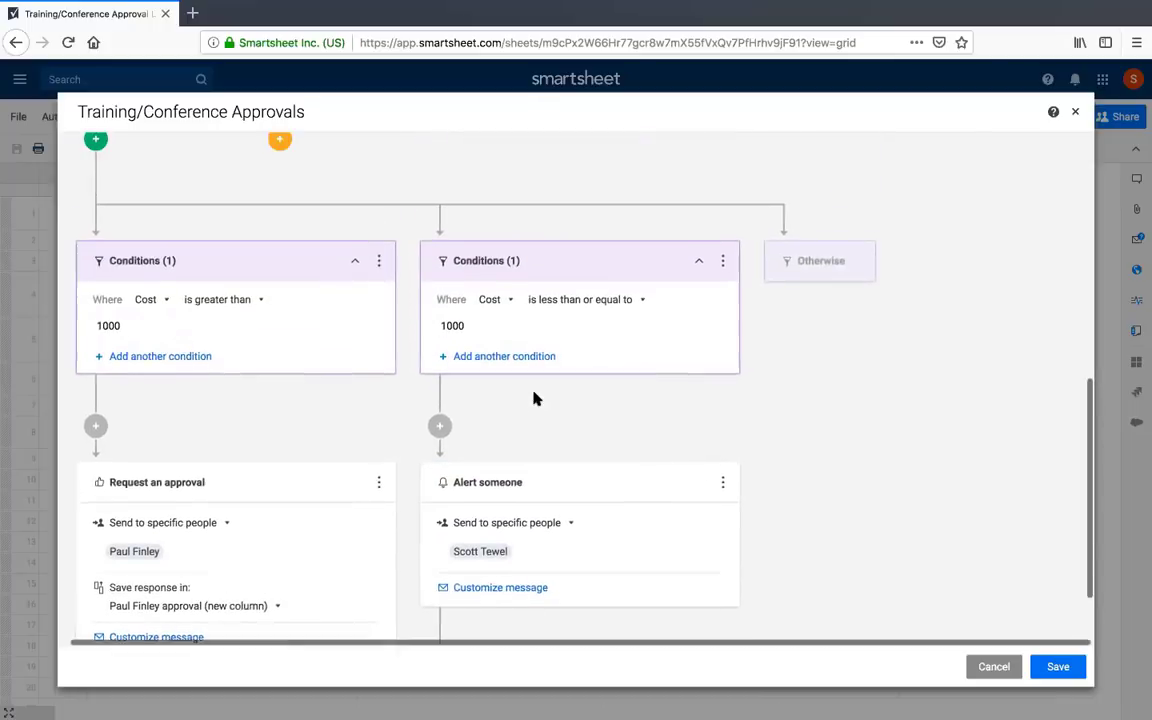
scroll(468, 302, up, 3)
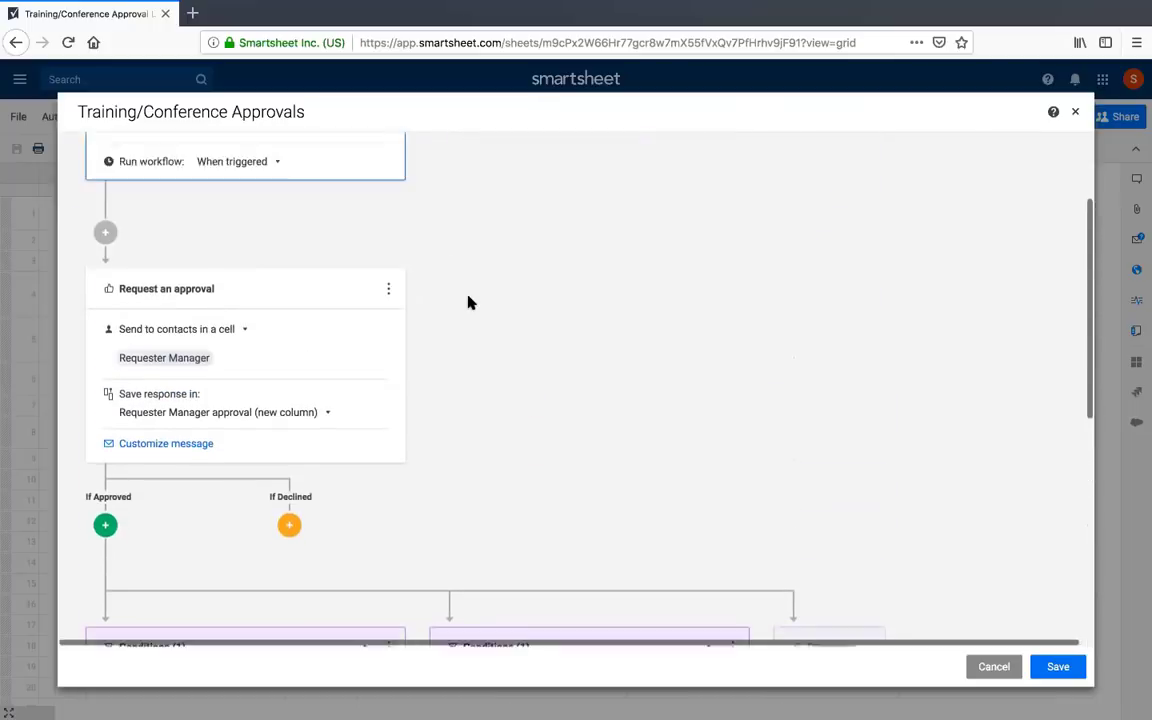
scroll(468, 302, down, 2)
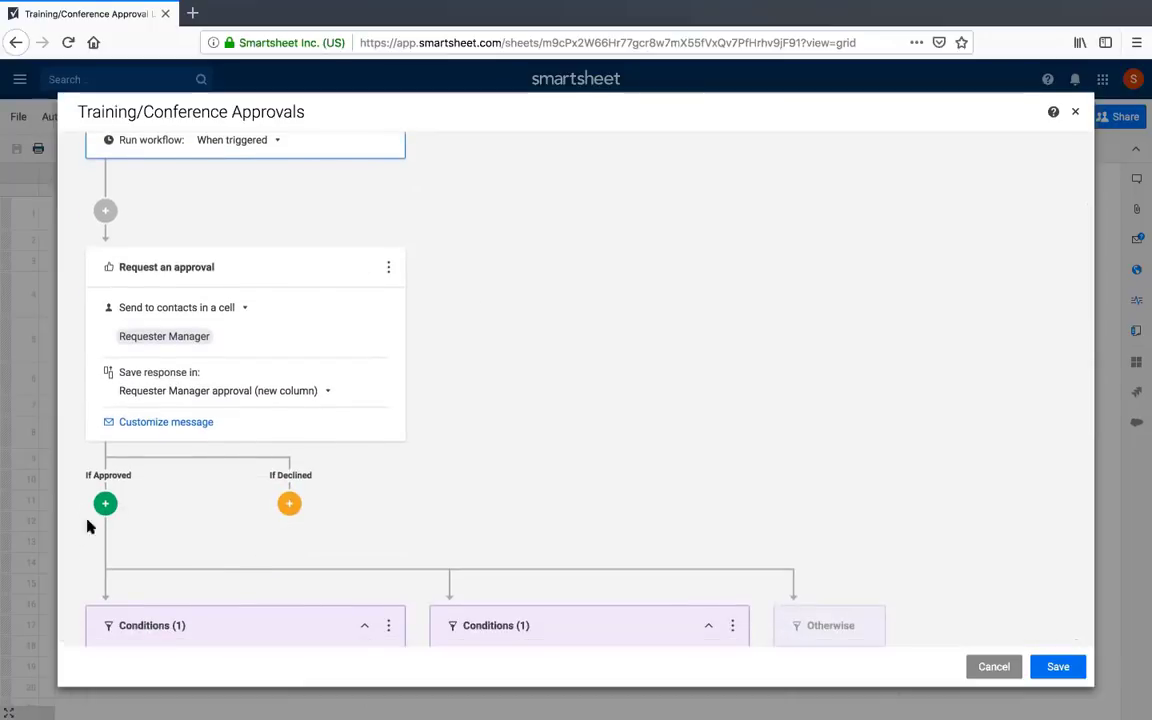
scroll(97, 590, down, 3)
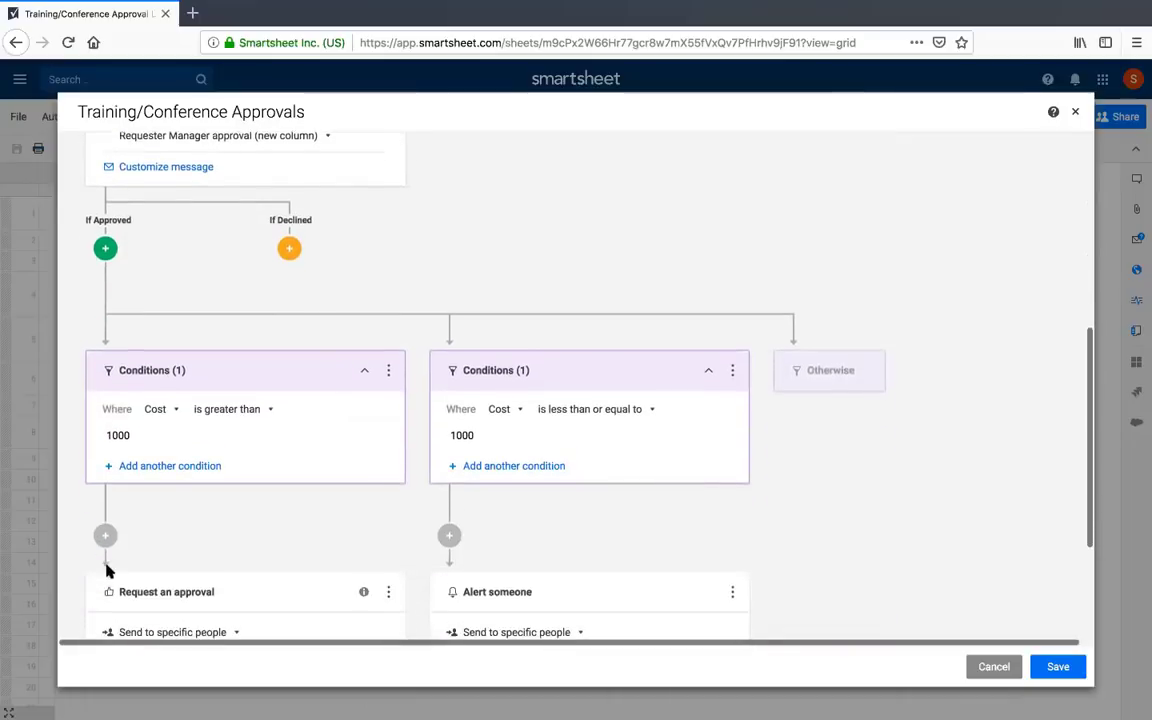
scroll(147, 498, down, 3)
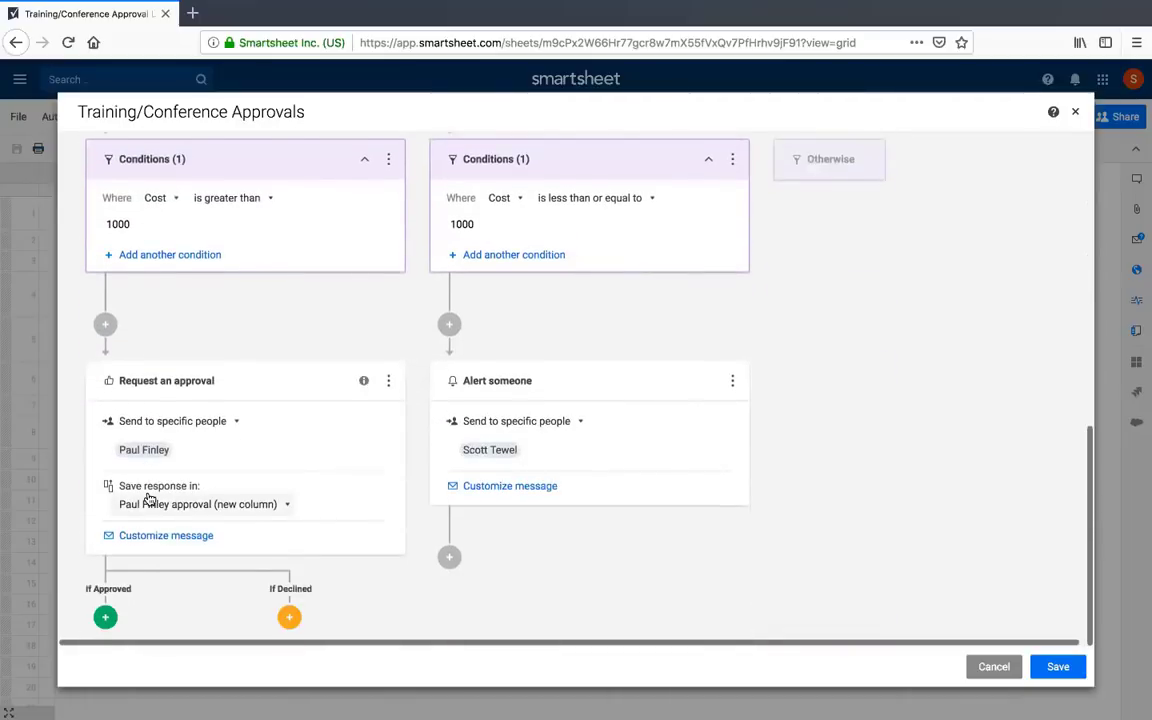
scroll(145, 449, up, 3)
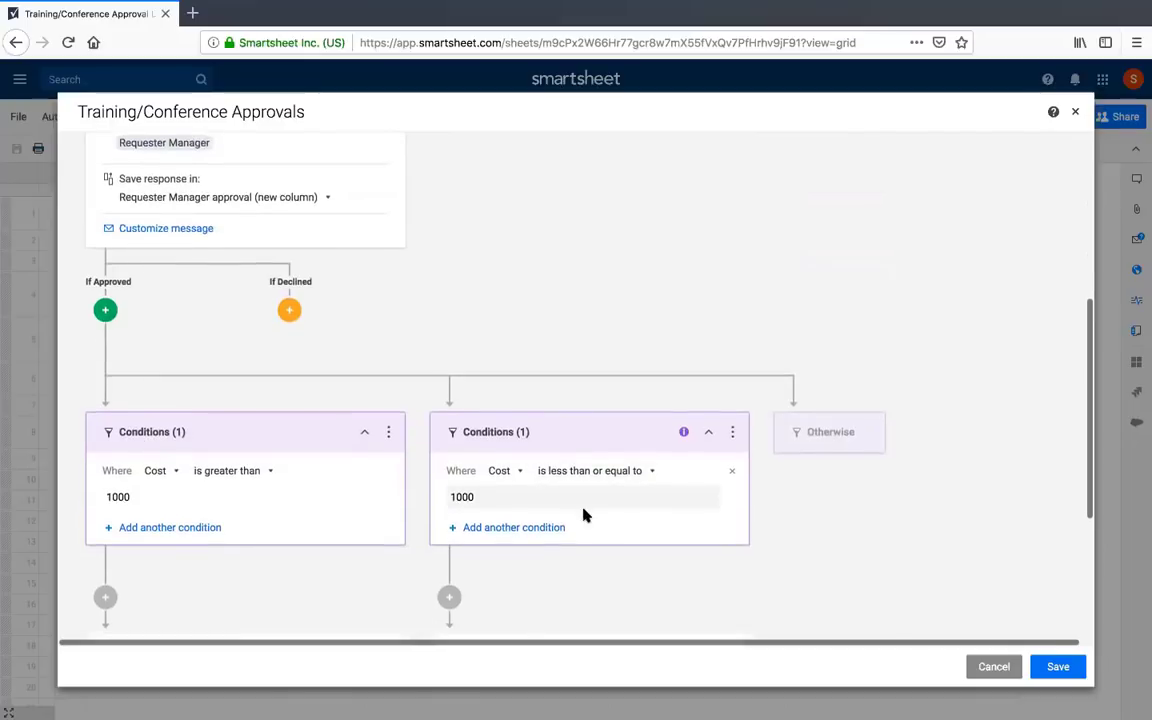
scroll(584, 508, down, 3)
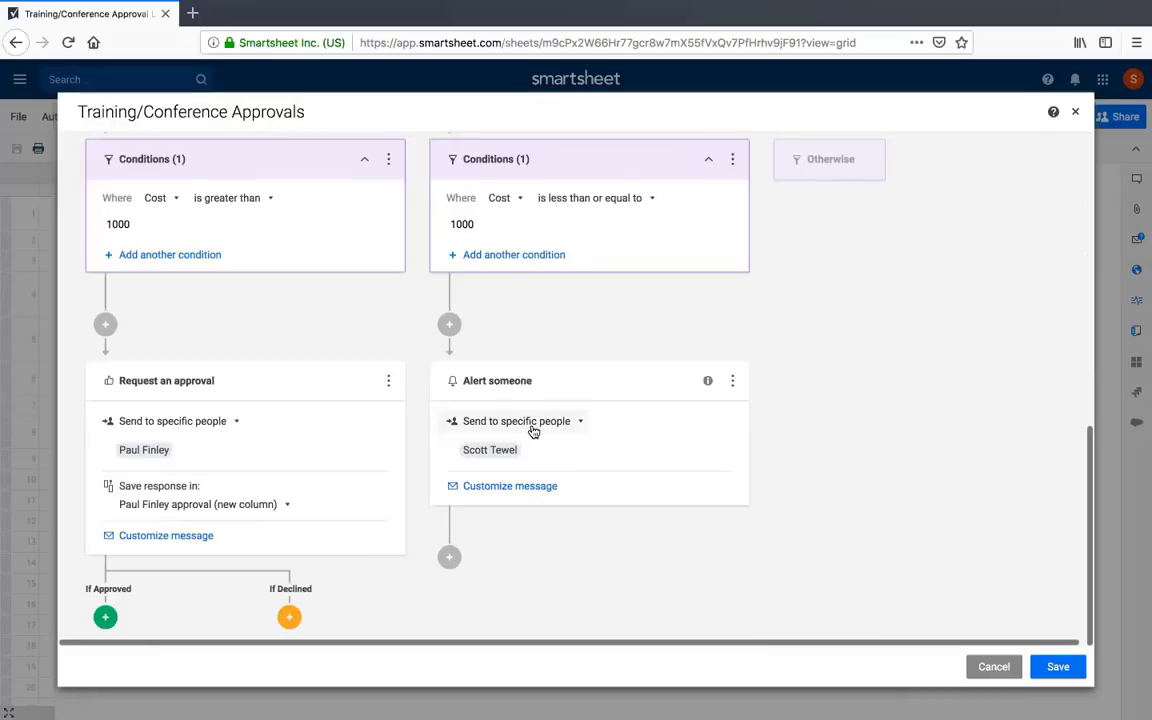
click(535, 421)
click(543, 499)
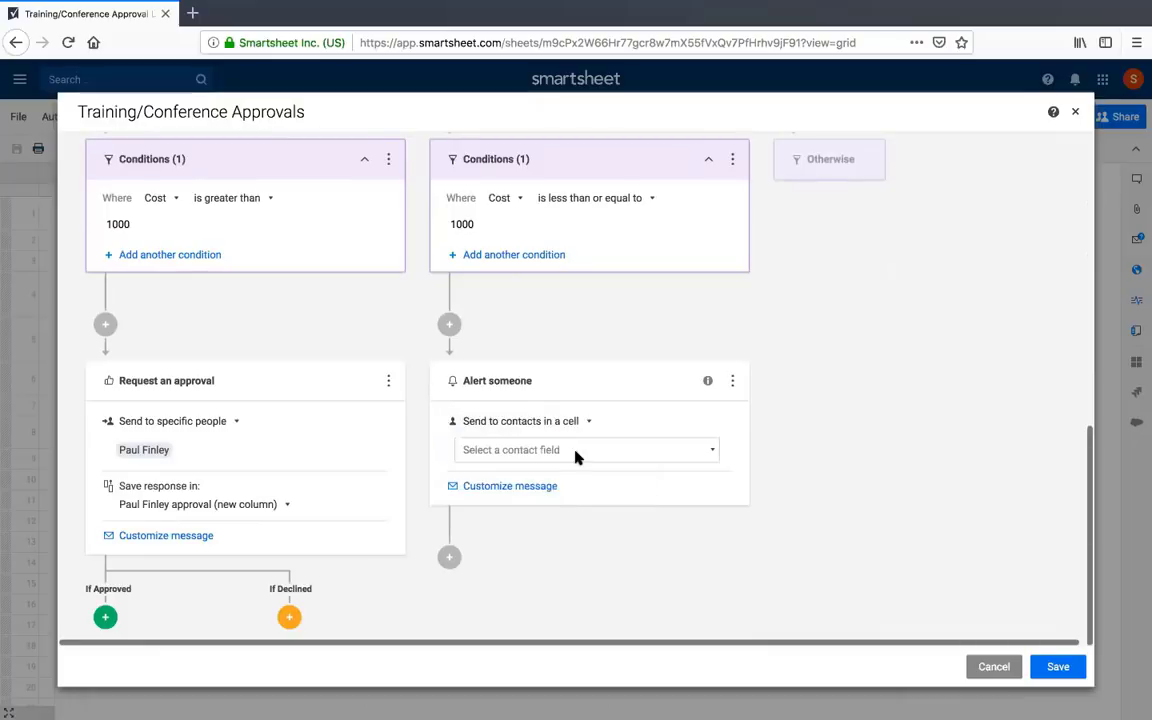
click(576, 452)
click(571, 481)
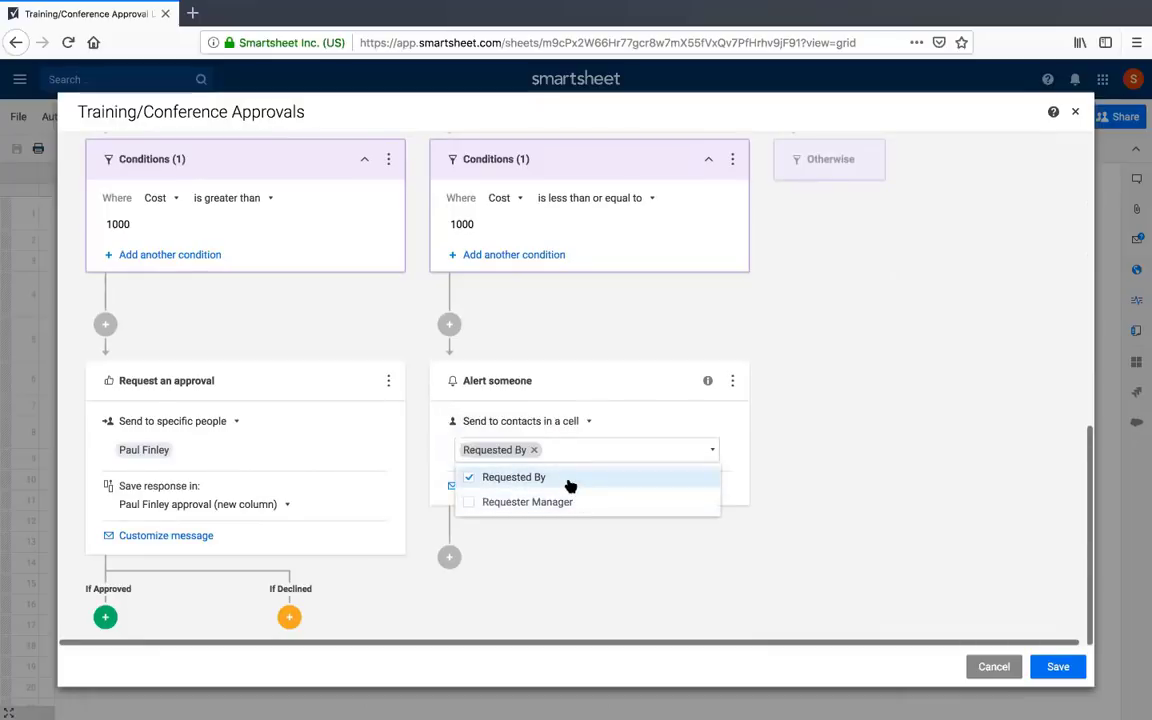
click(594, 578)
Customize the alert message with the subject "Your training/conference request is approved!" and the body "Yay!"
click(507, 490)
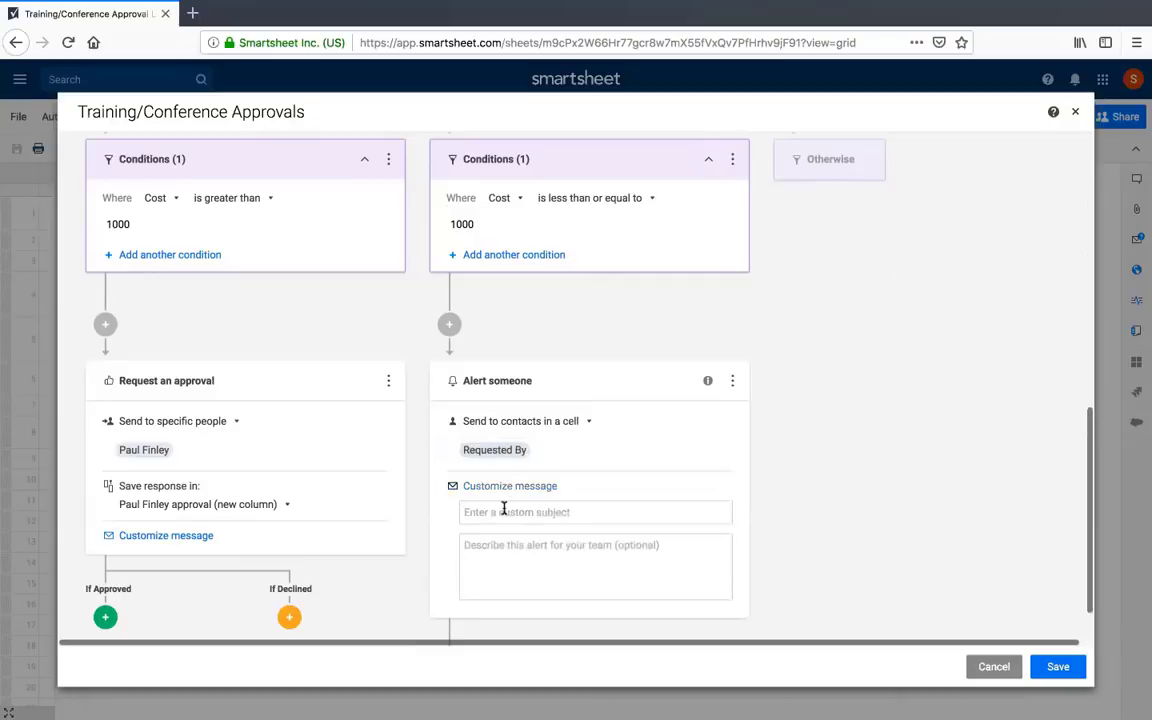
text(Your training )
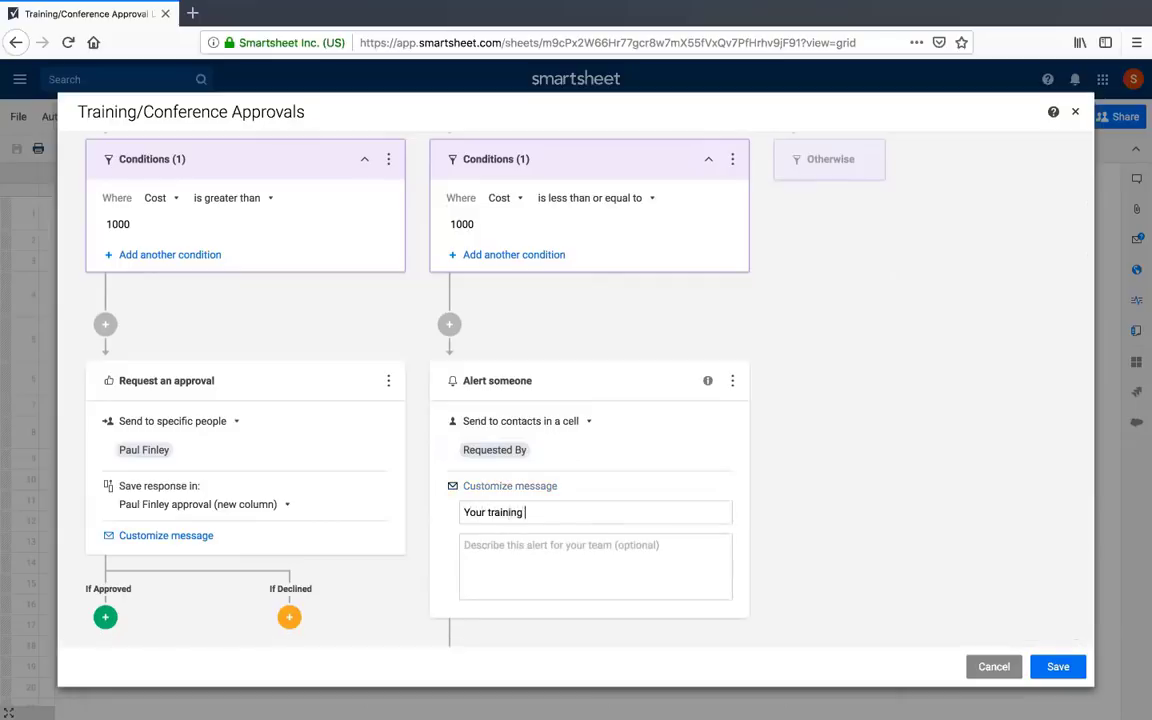
text(conference request is approved)
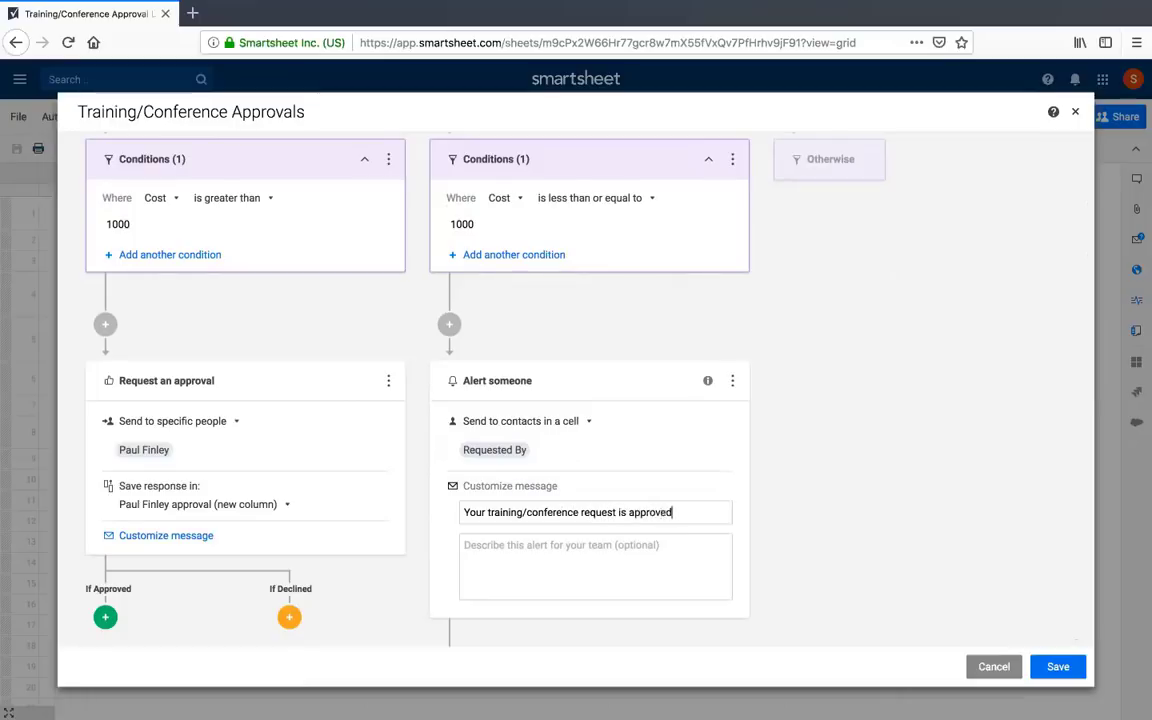
text(Yay)
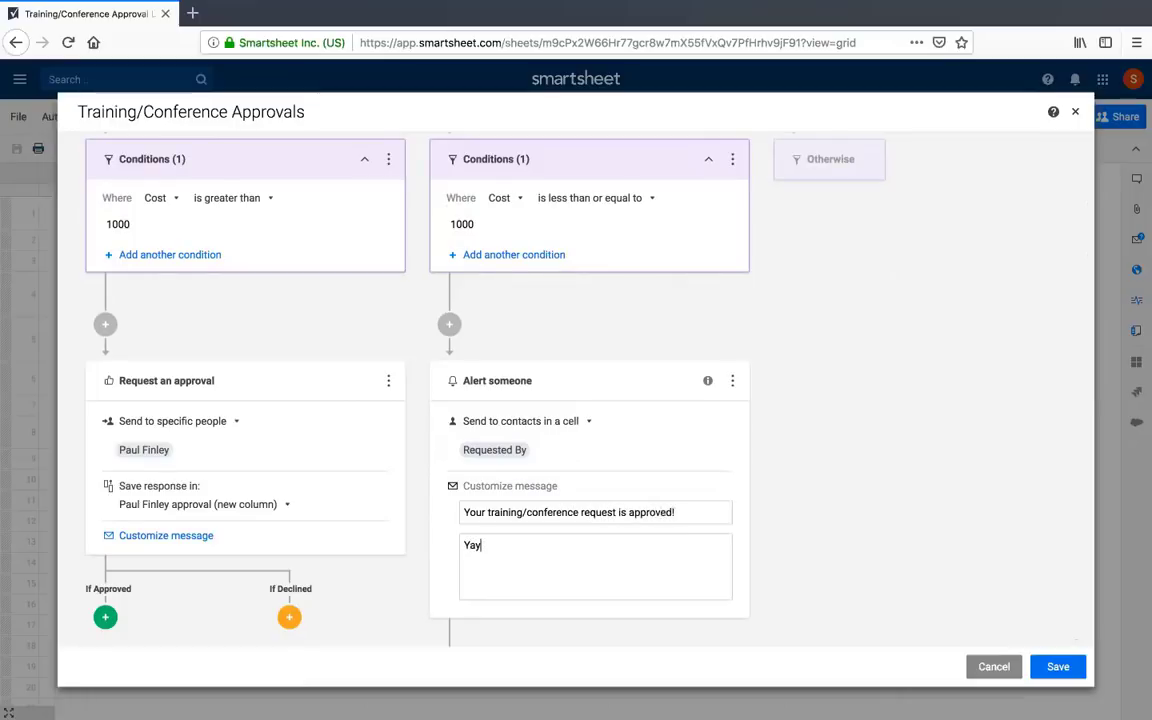
text(1!)
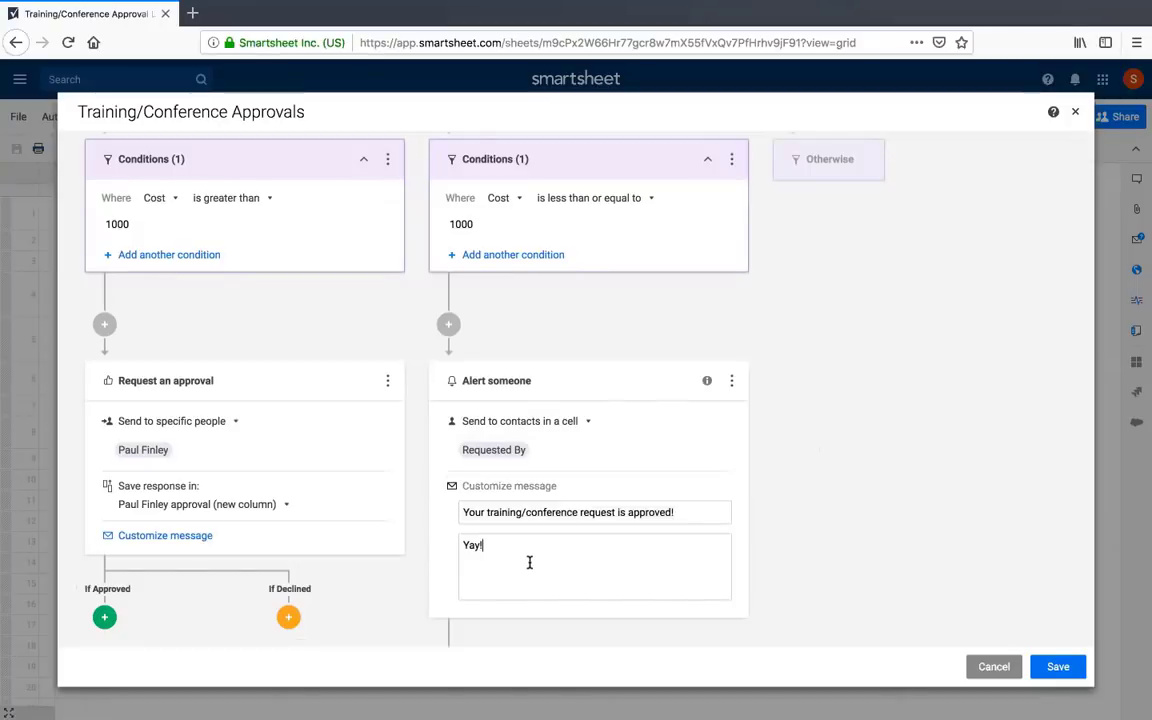
Add an Alert someone action to the second approval's If Approved branch, sent to contacts in a cell using the Requested By field
scroll(529, 562, down, 1)
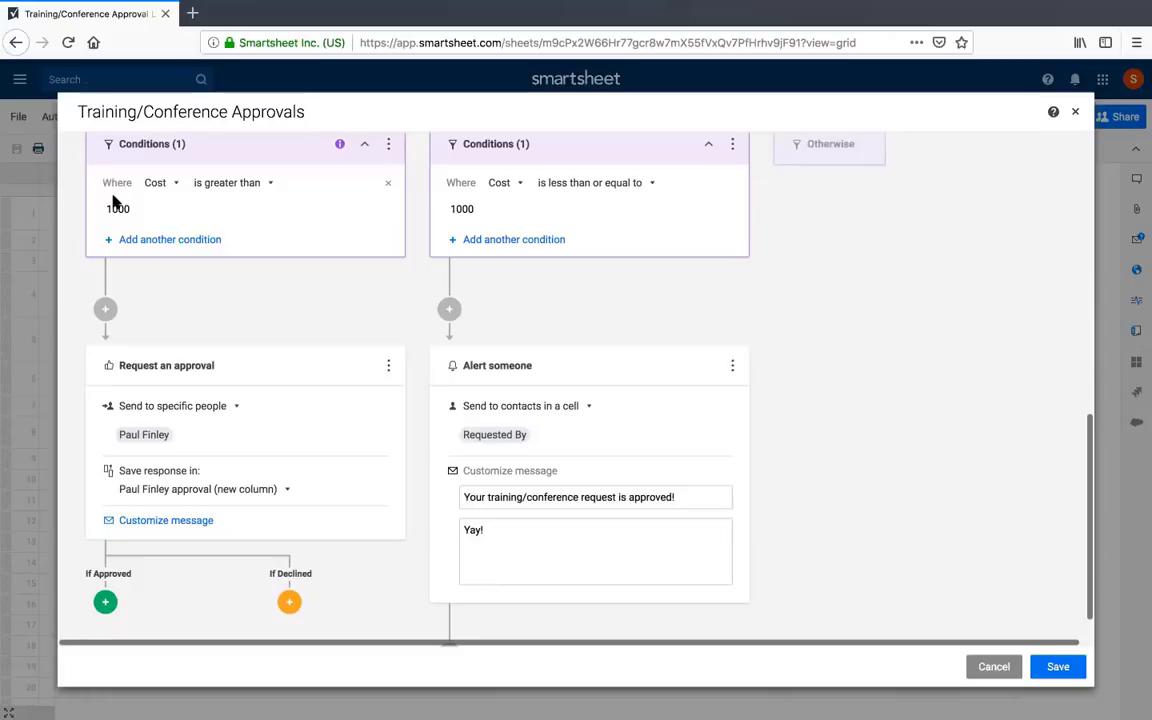
scroll(118, 334, up, 5)
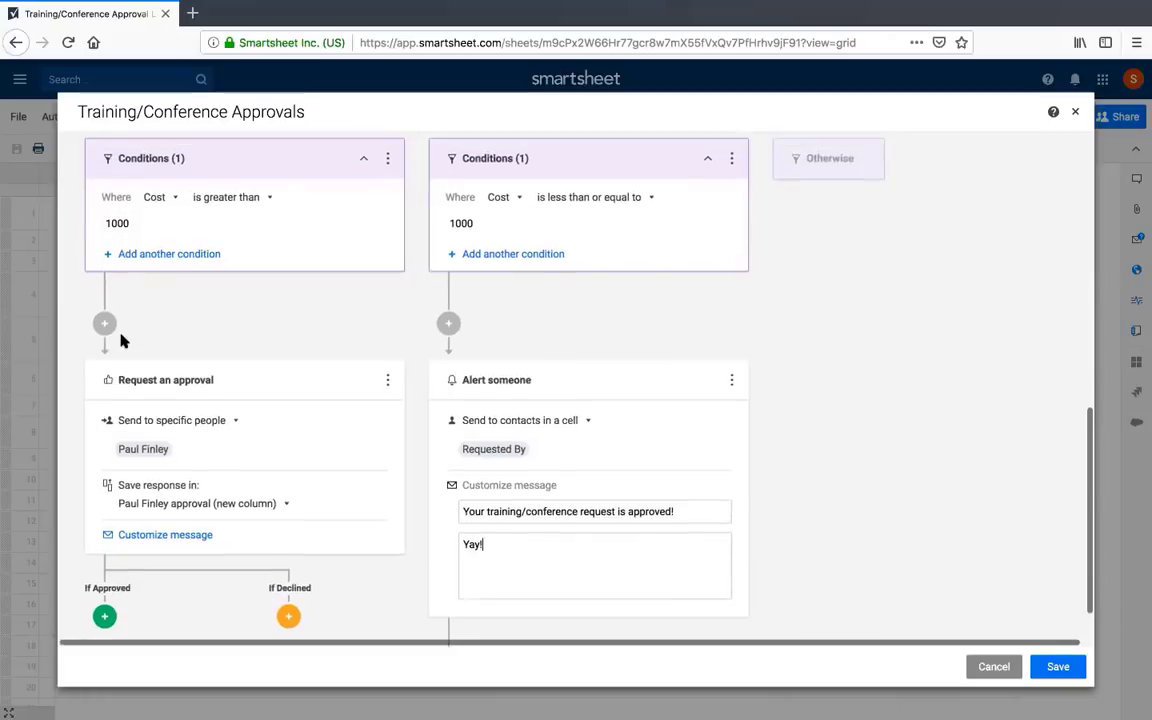
scroll(120, 340, down, 7)
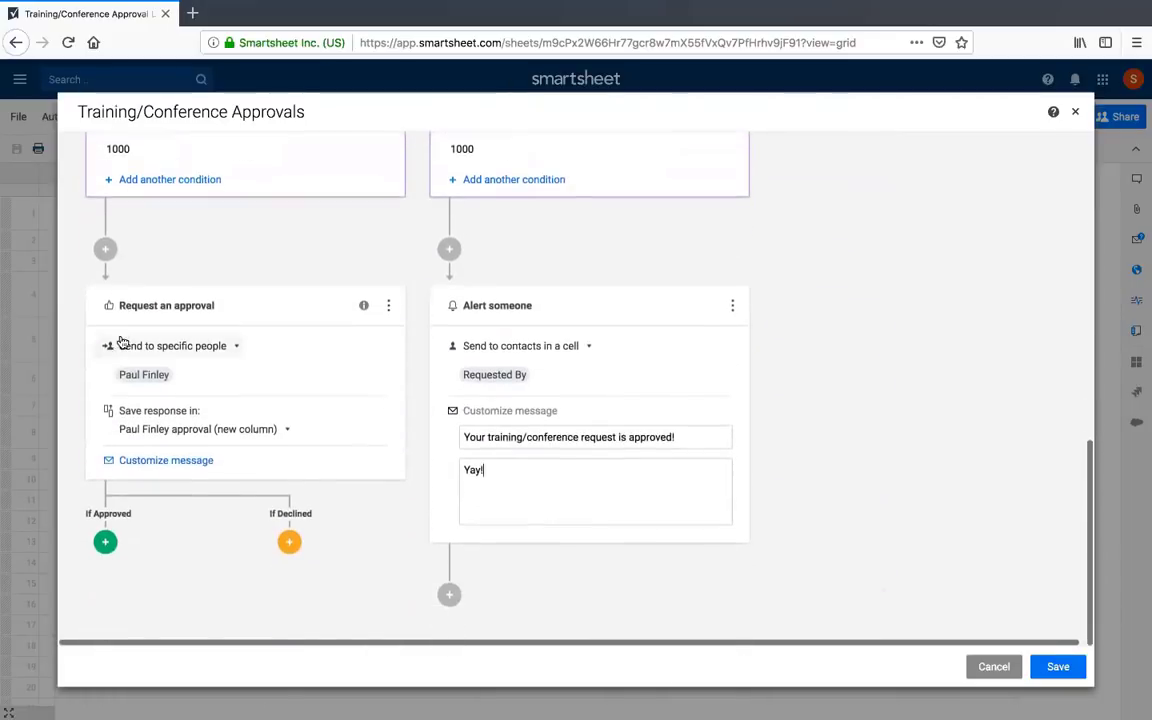
click(101, 545)
click(105, 617)
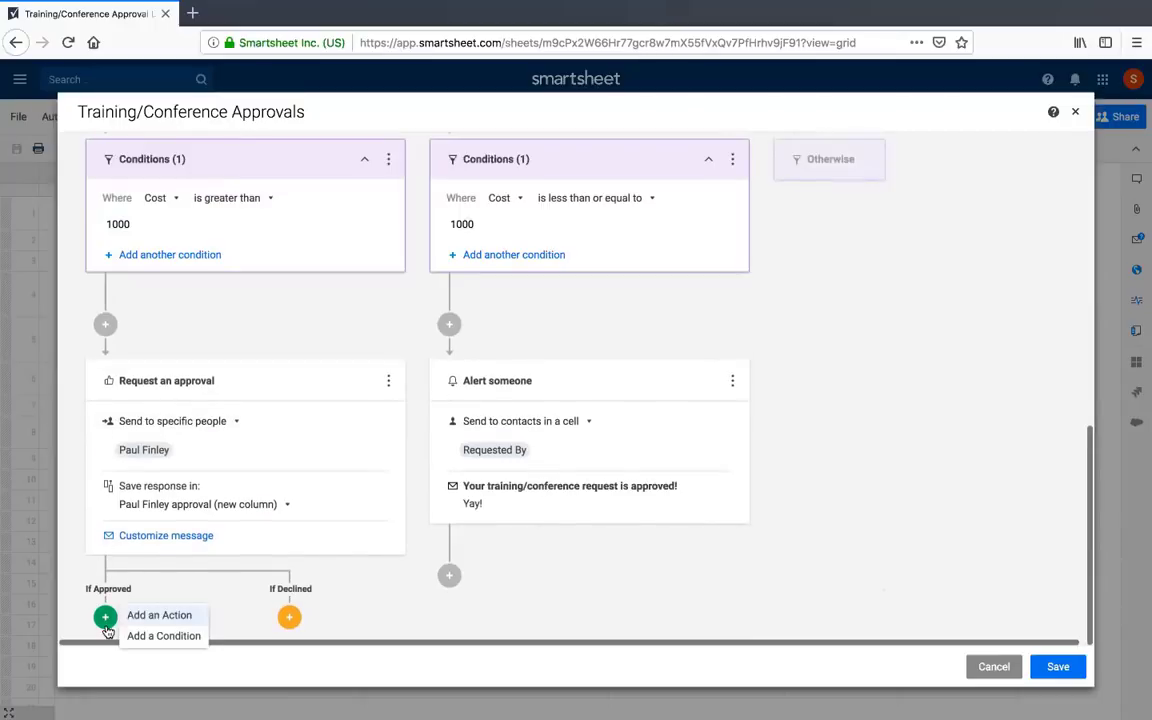
click(145, 617)
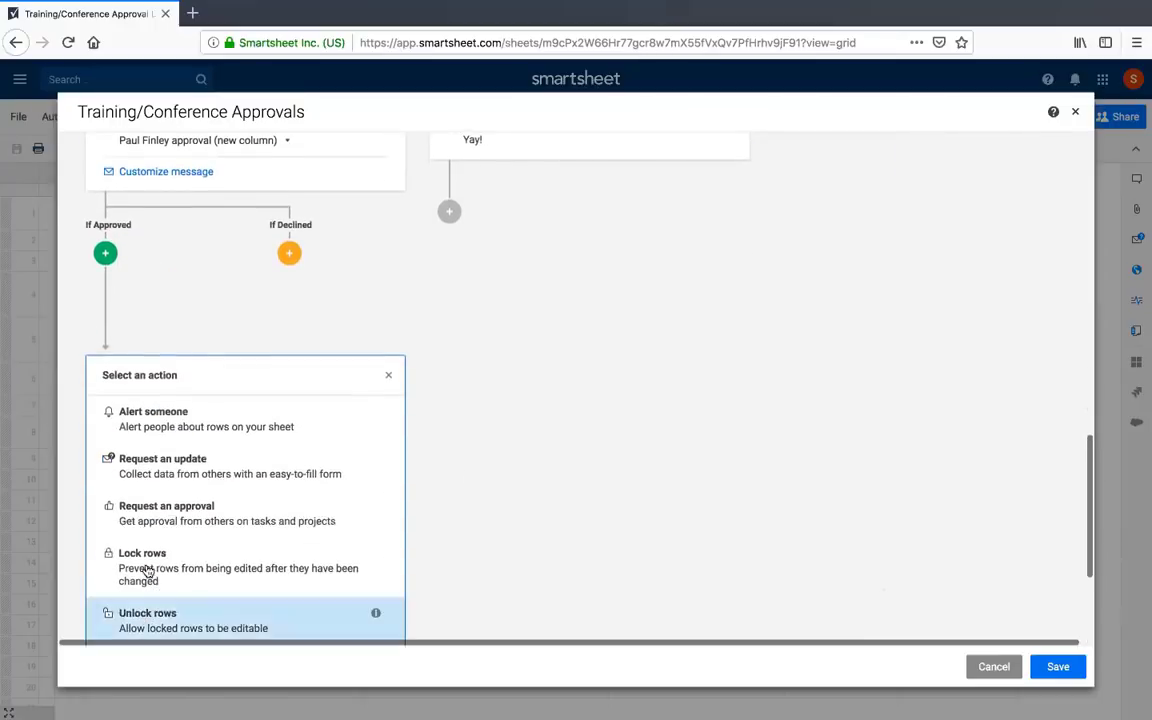
click(152, 425)
click(171, 460)
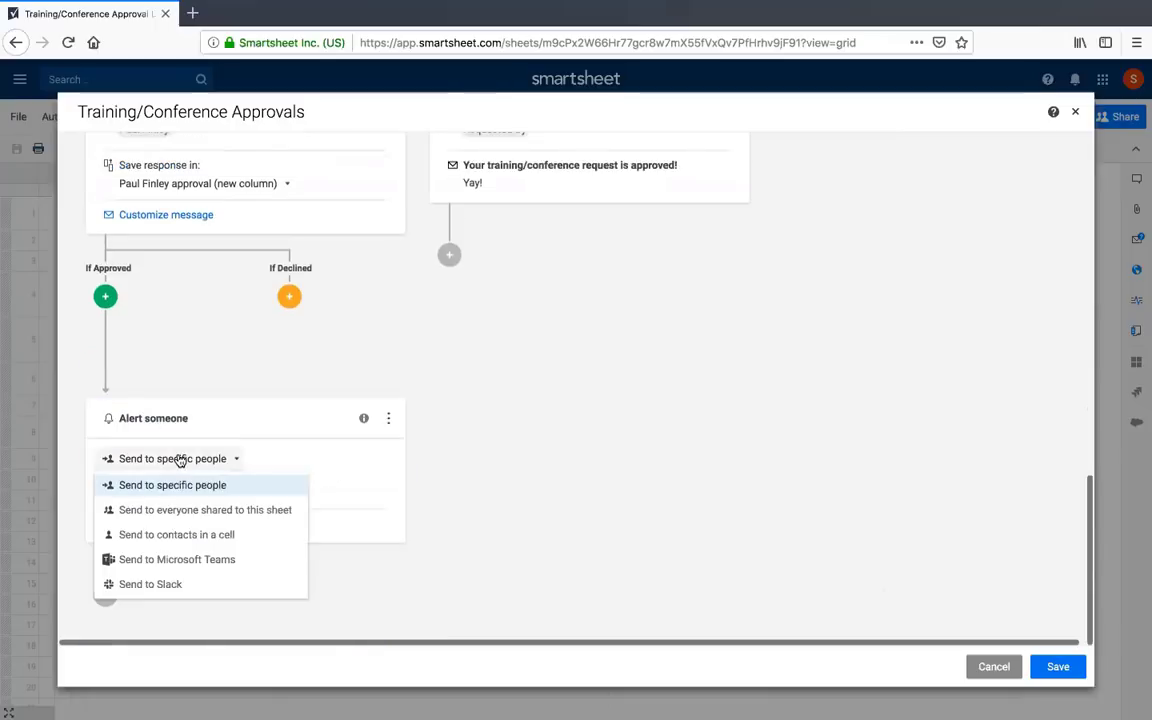
click(176, 531)
click(247, 490)
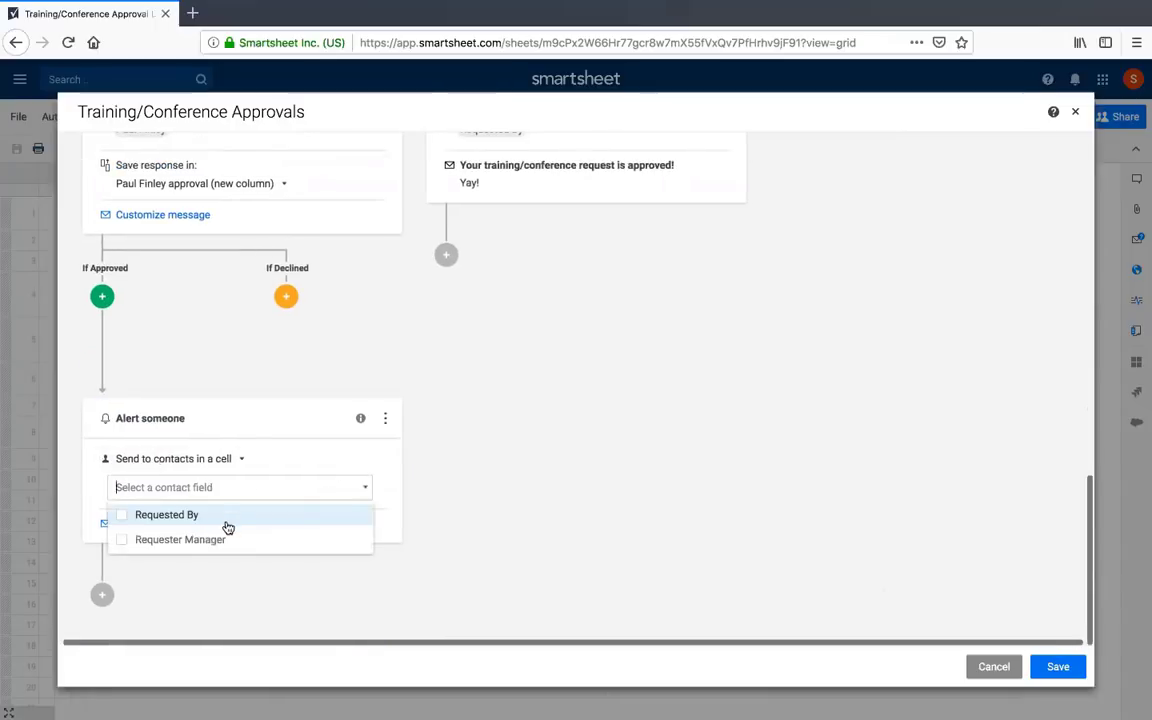
click(224, 518)
click(519, 552)
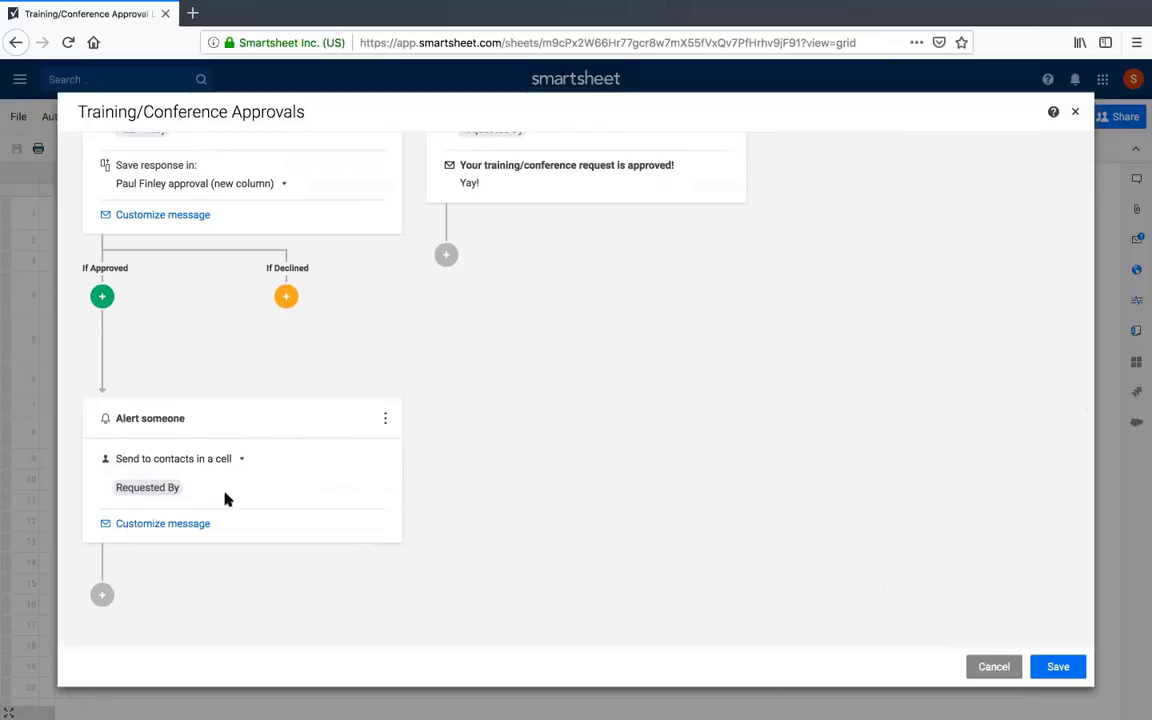
Add a Request an update action to the If Declined branch of the Requester Manager approval
scroll(413, 427, up, 5)
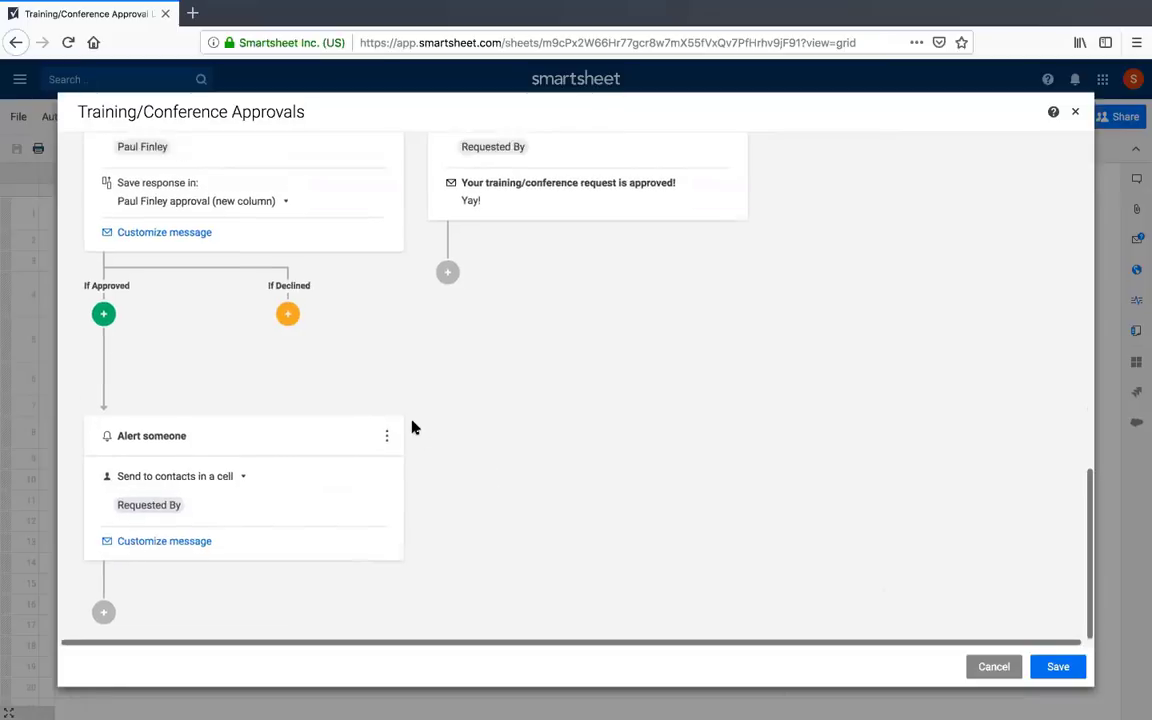
scroll(413, 427, up, 4)
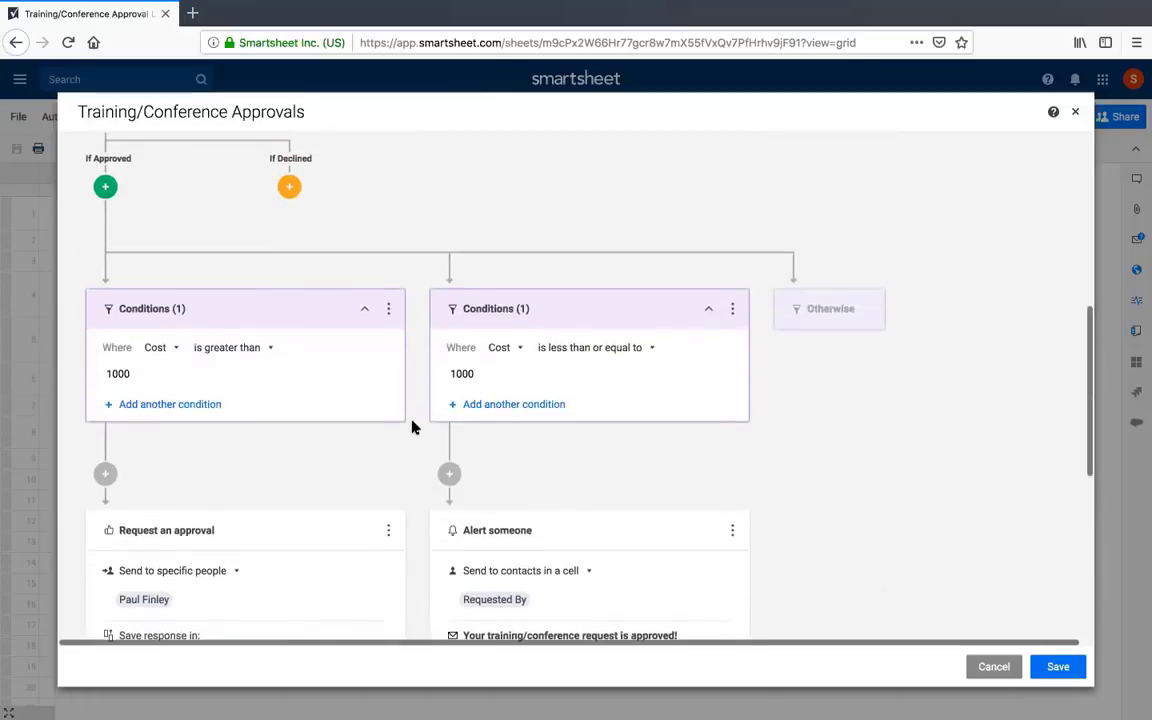
scroll(413, 427, up, 3)
scroll(413, 427, up, 2)
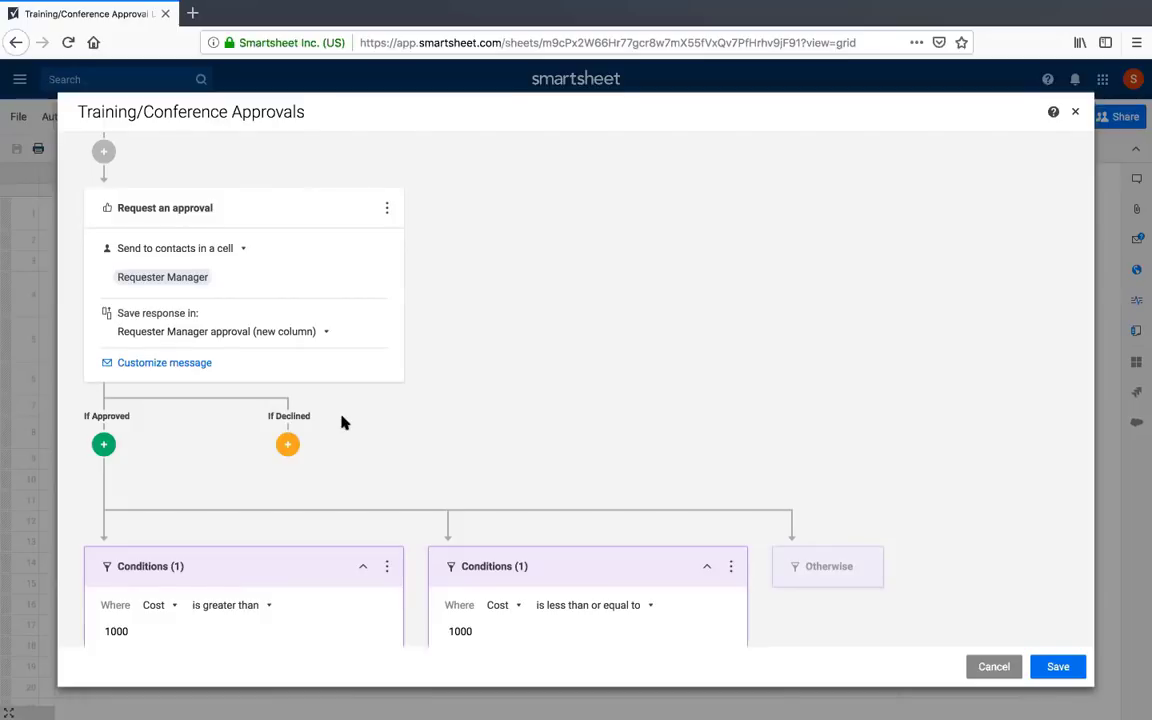
click(288, 448)
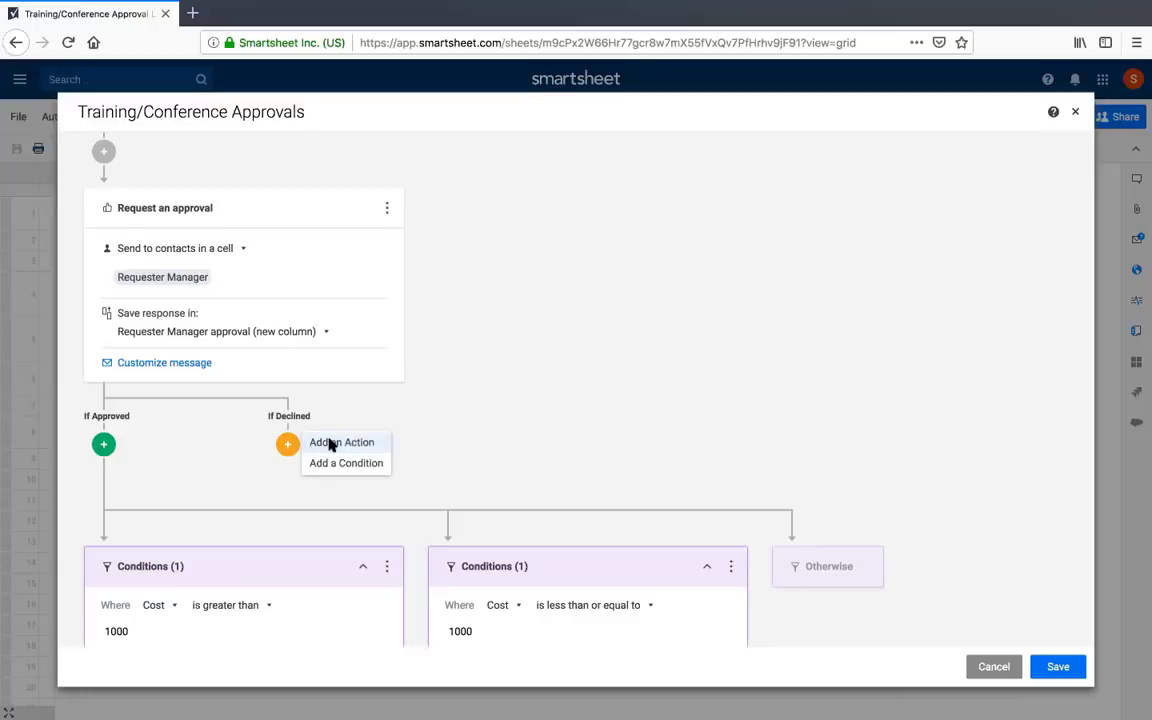
click(330, 444)
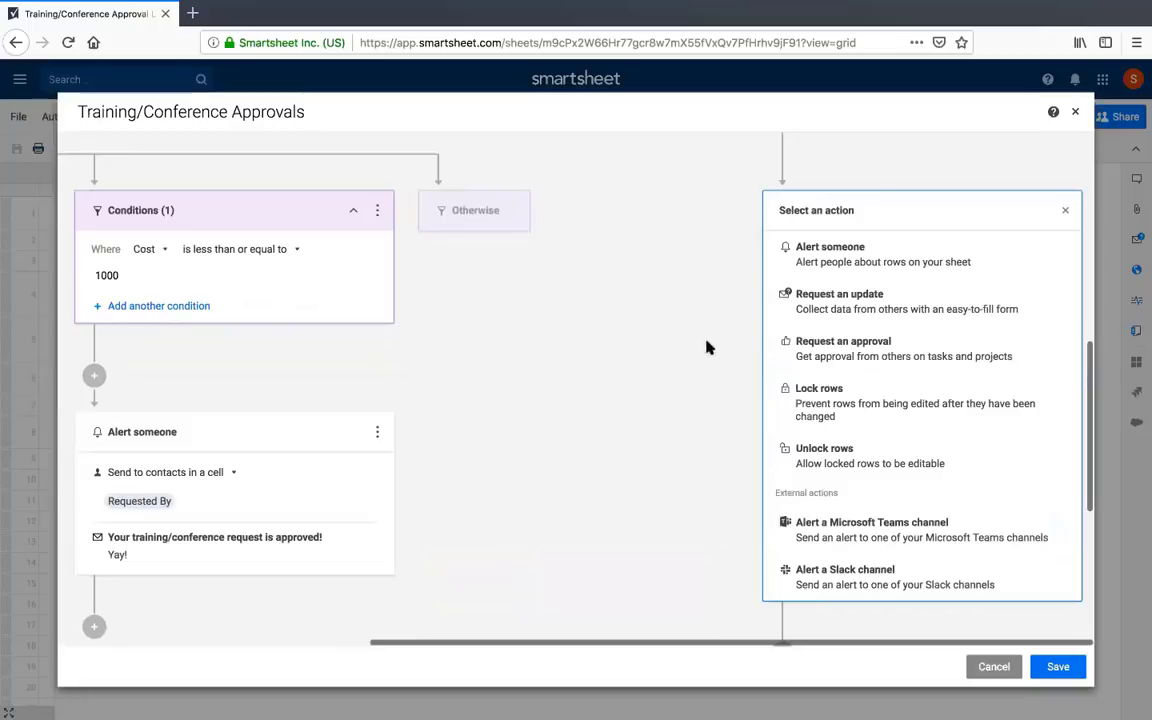
click(870, 300)
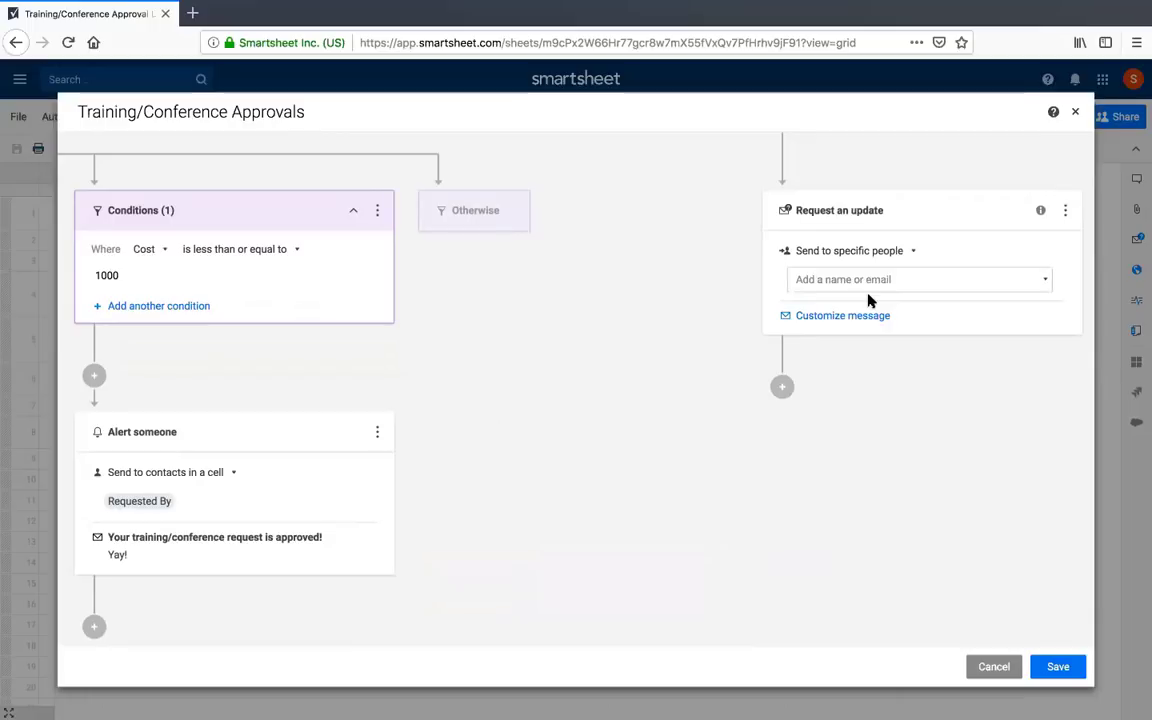
Set the declined-branch update request to go to contacts in a cell using the Requested By field
scroll(868, 300, down, 1)
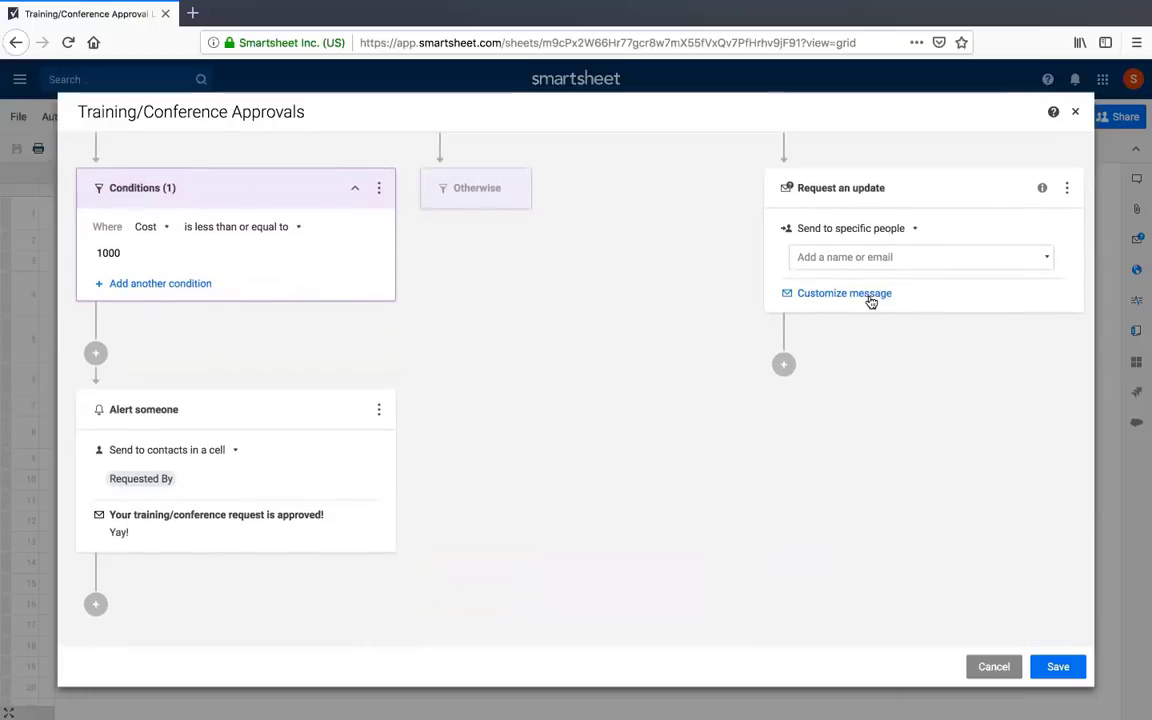
click(903, 275)
click(892, 229)
click(885, 304)
click(921, 255)
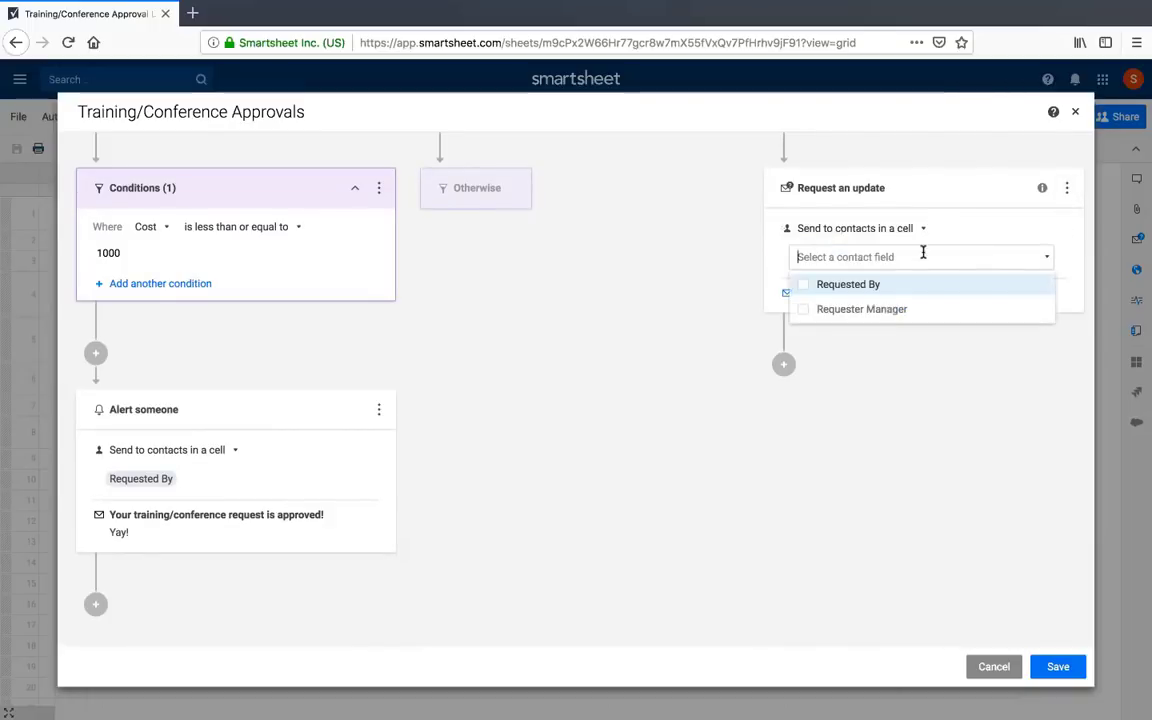
click(914, 287)
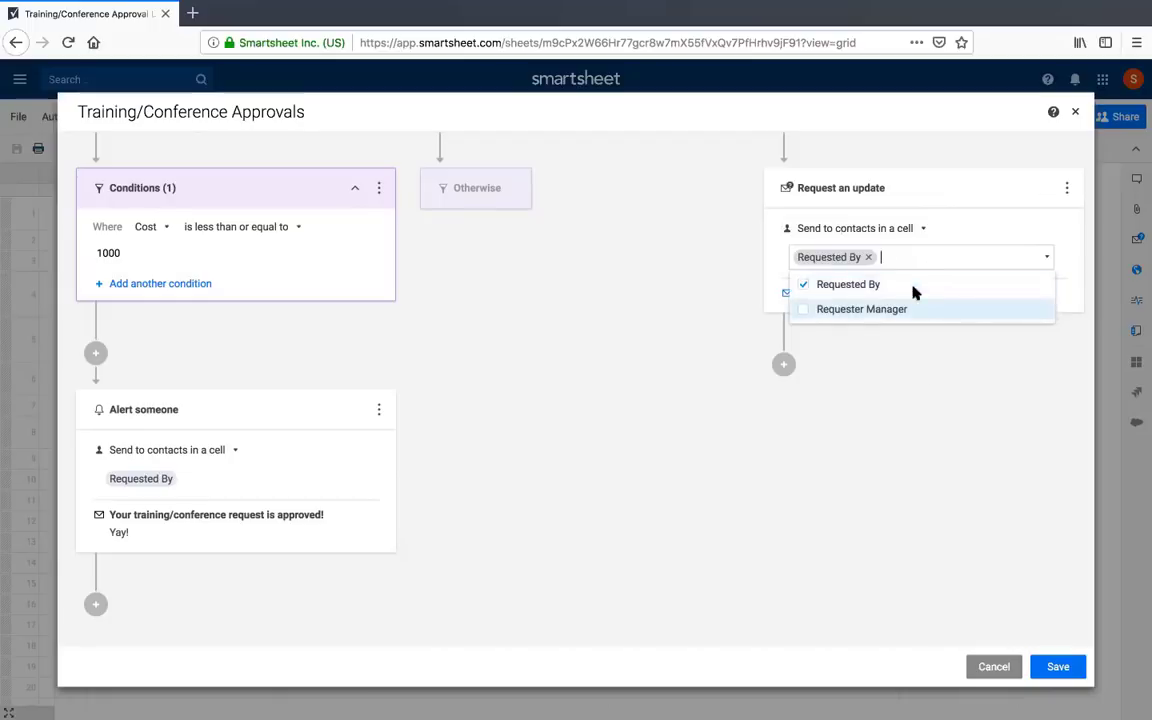
Customize the update request message with the subject "Additional justification needed!"
click(869, 321)
click(859, 296)
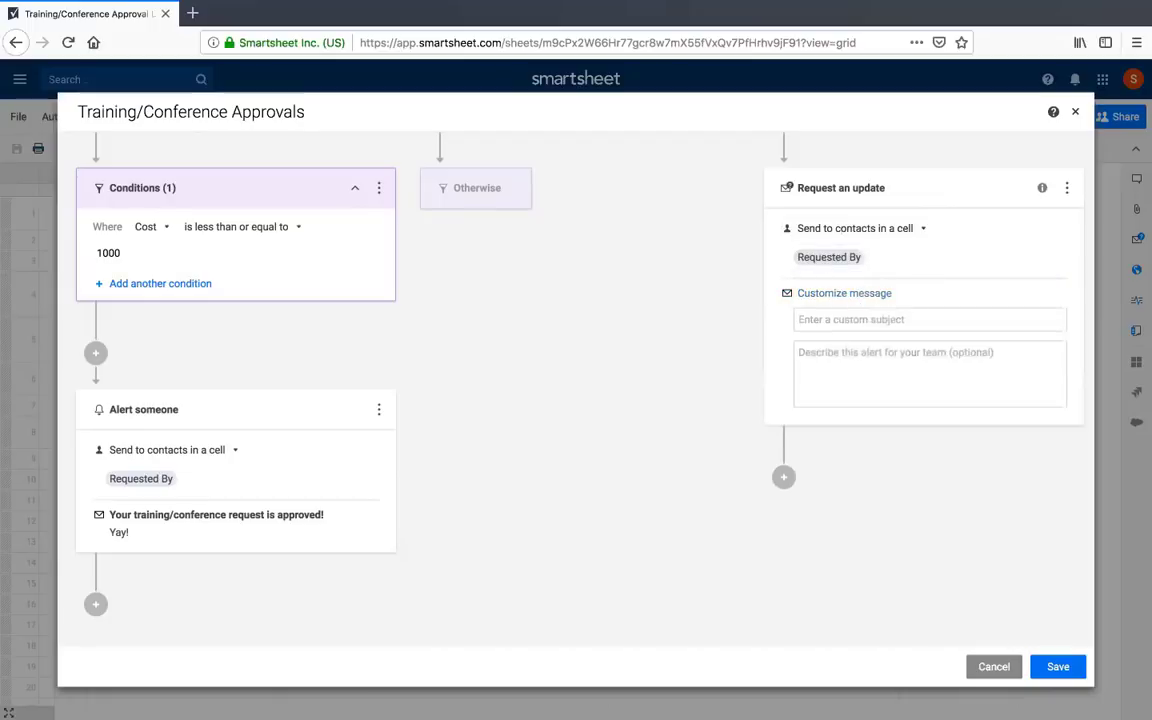
text(Additional justifica)
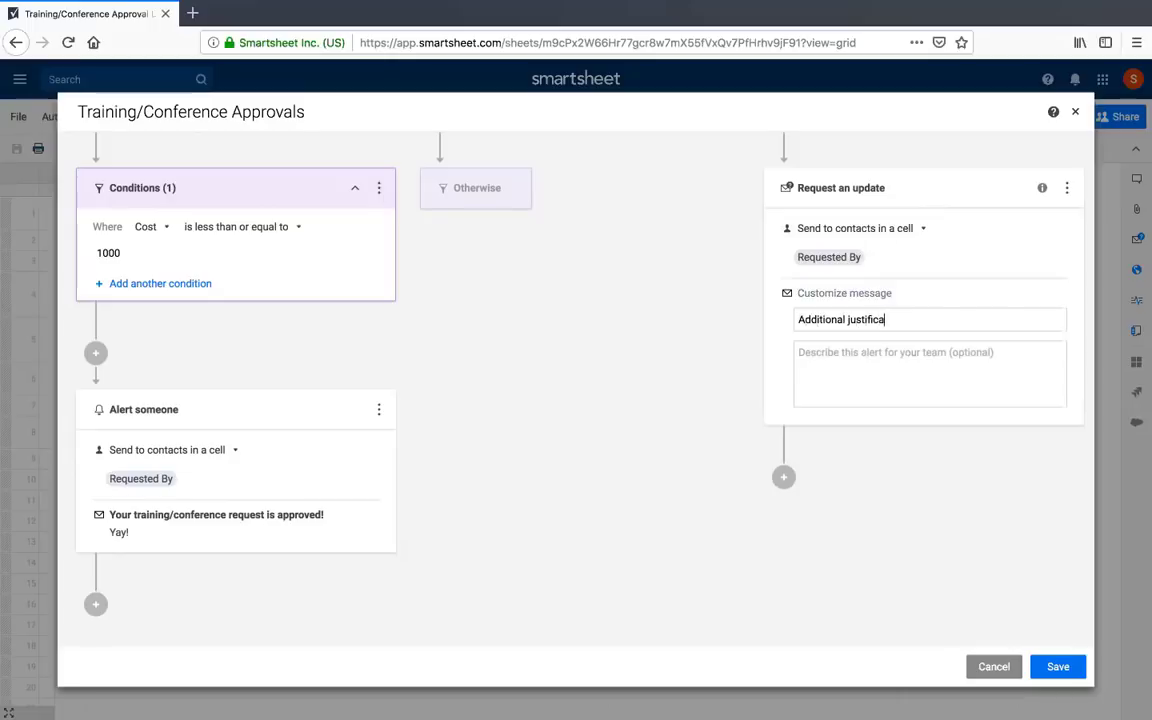
text(tion needed!)
click(585, 407)
Review the trigger, approvals, cost conditions and alerts of the Training/Conference Approvals workflow, and save it
scroll(584, 378, up, 2)
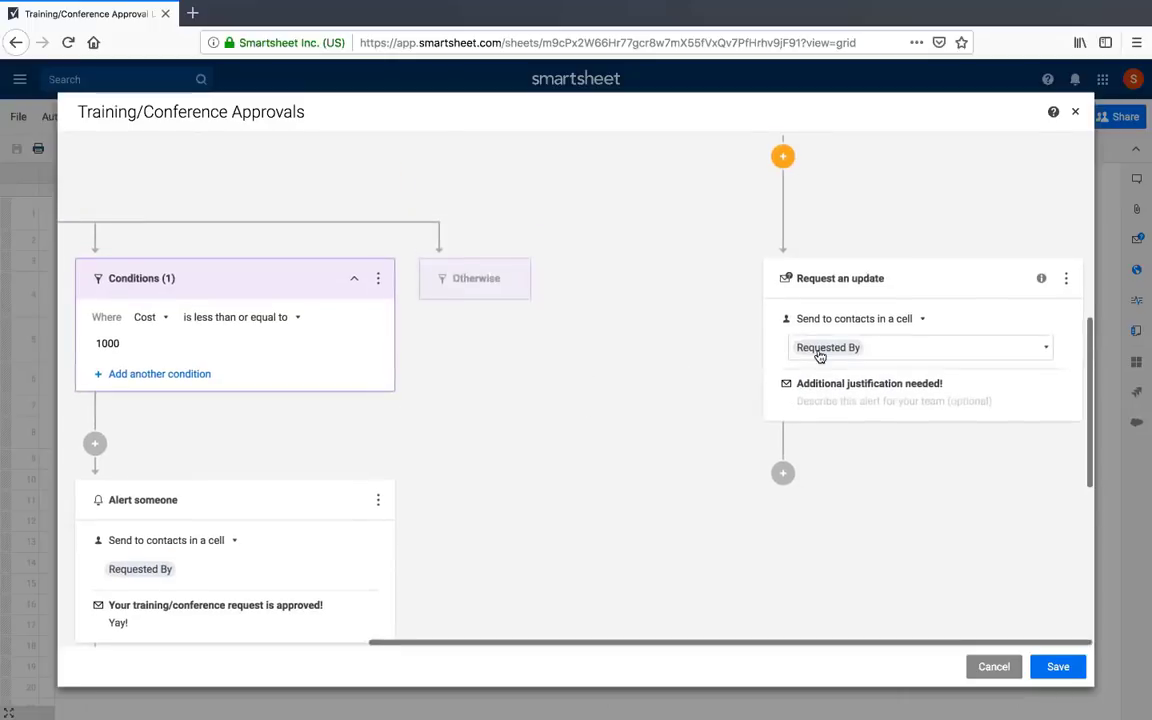
scroll(632, 335, left, 4)
scroll(632, 335, down, 4)
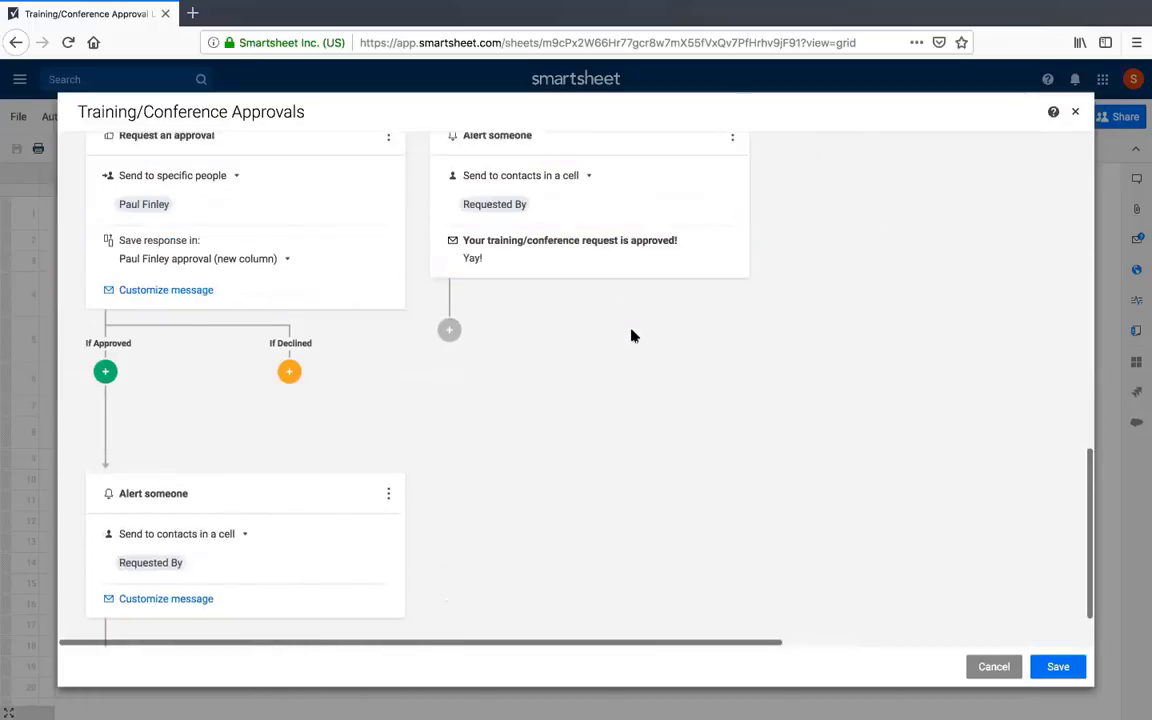
scroll(180, 375, up, 1)
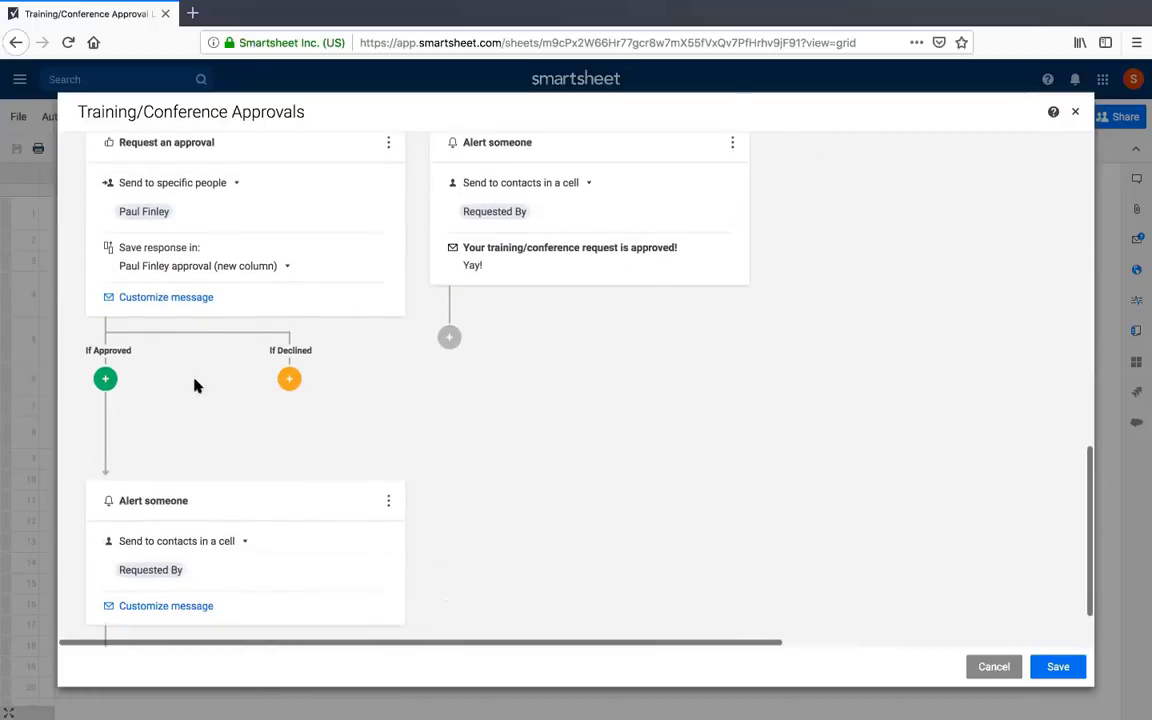
scroll(566, 411, up, 6)
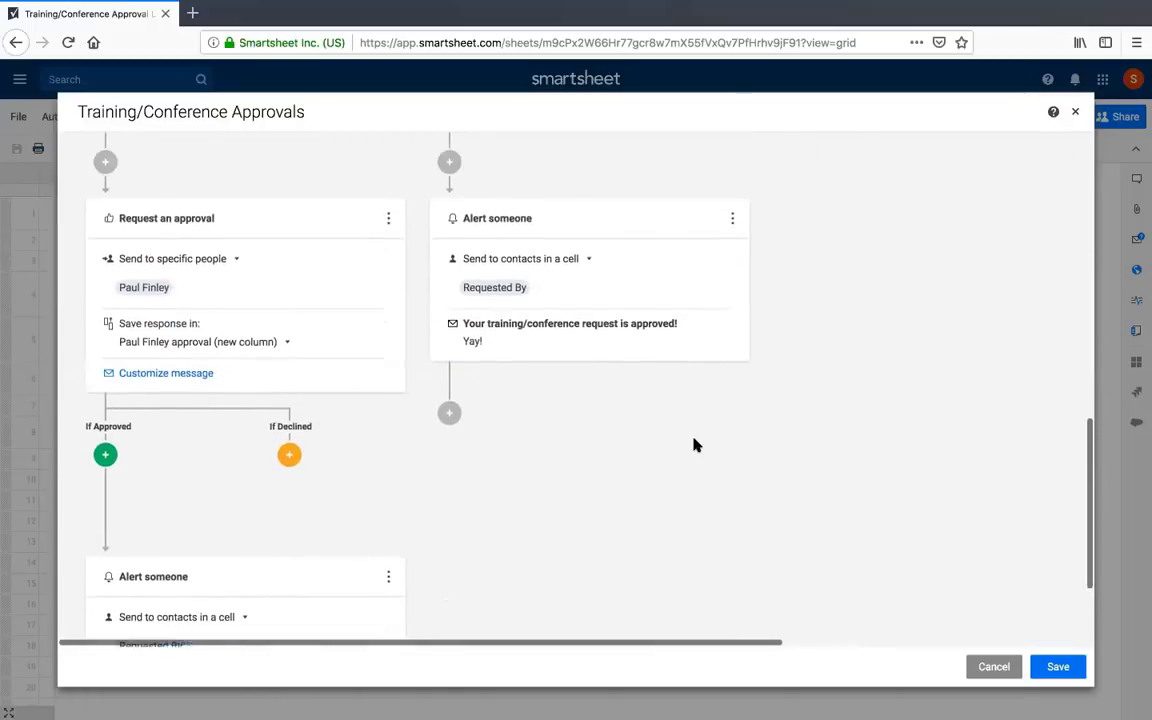
scroll(697, 446, up, 3)
scroll(932, 457, up, 3)
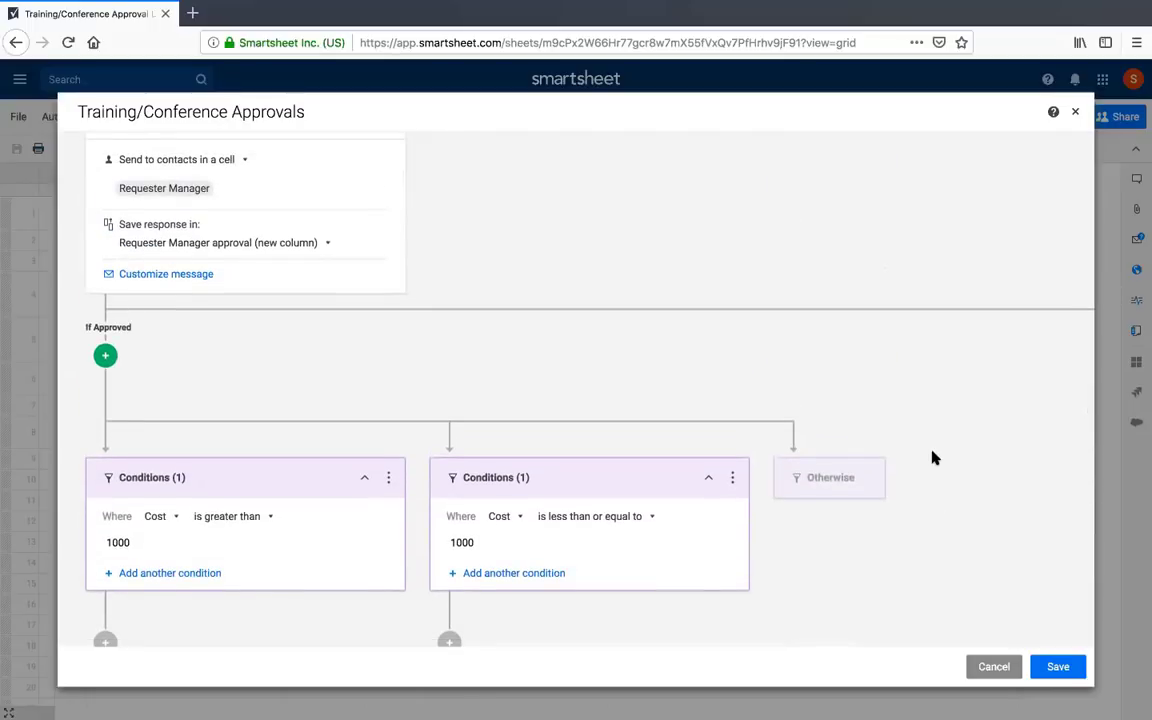
scroll(932, 457, up, 5)
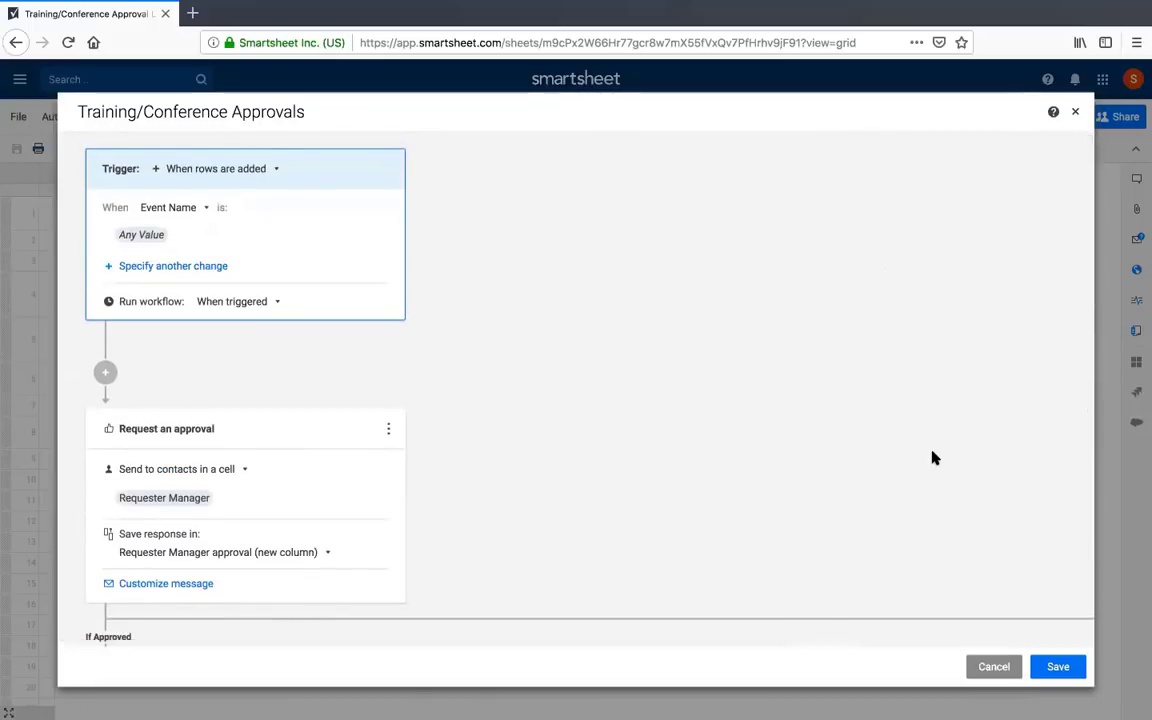
scroll(932, 457, down, 9)
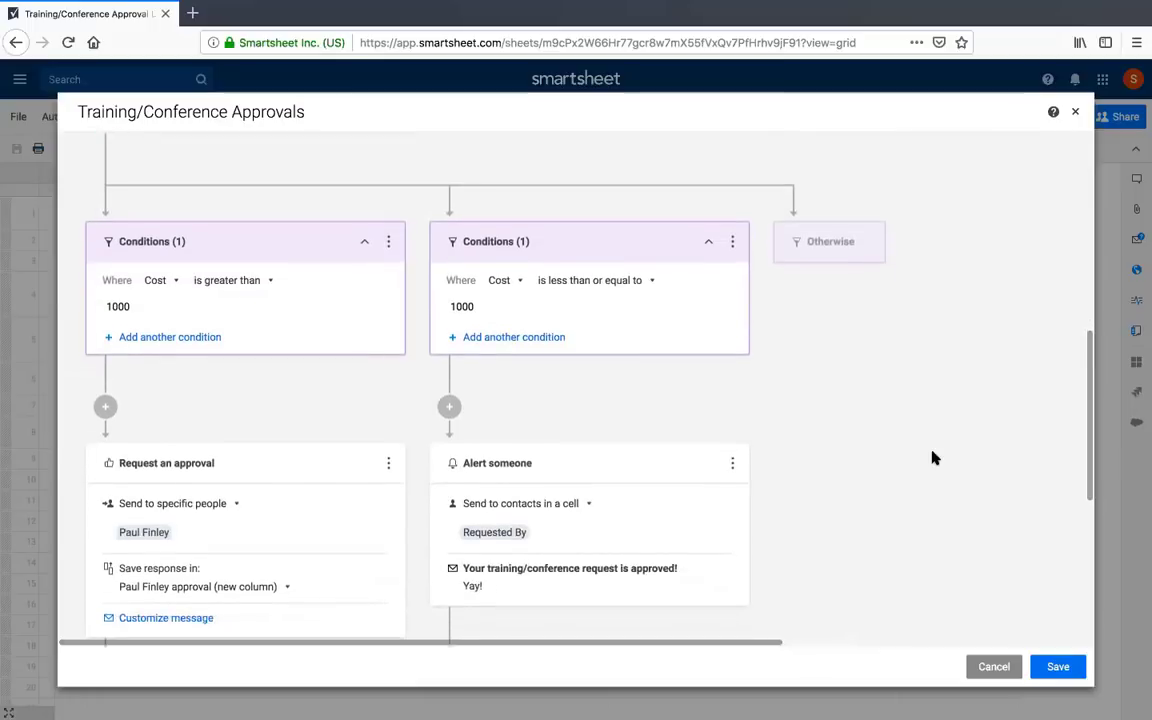
scroll(932, 457, down, 1)
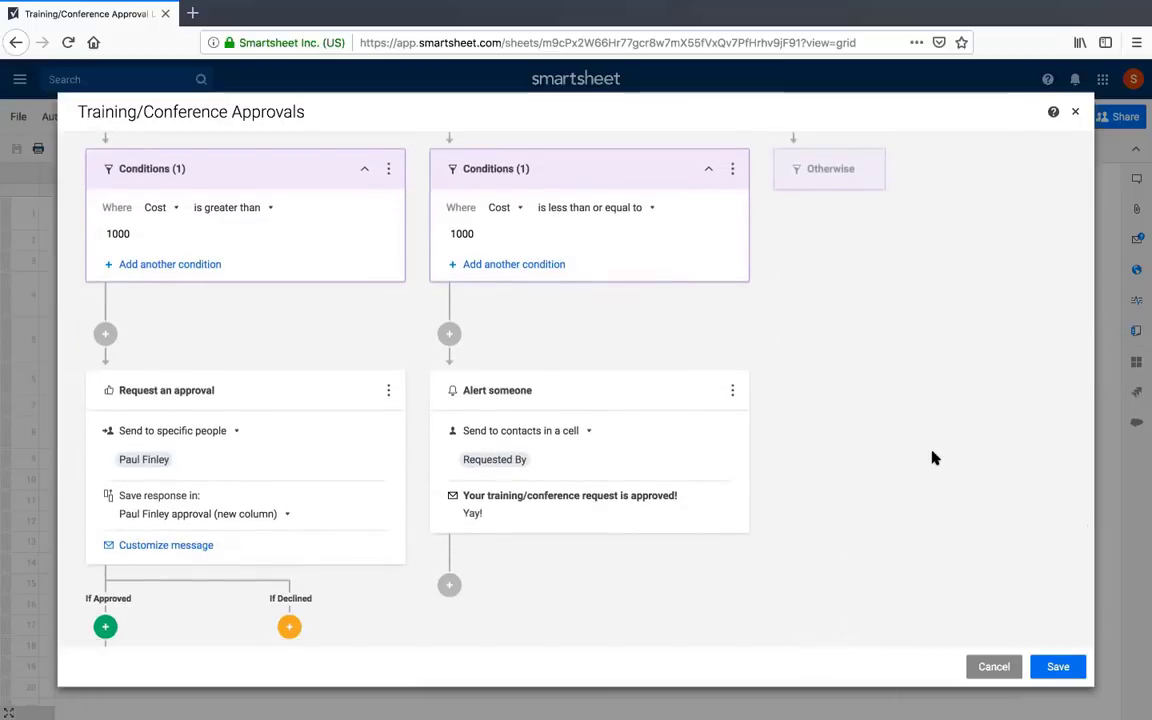
scroll(932, 457, up, 1)
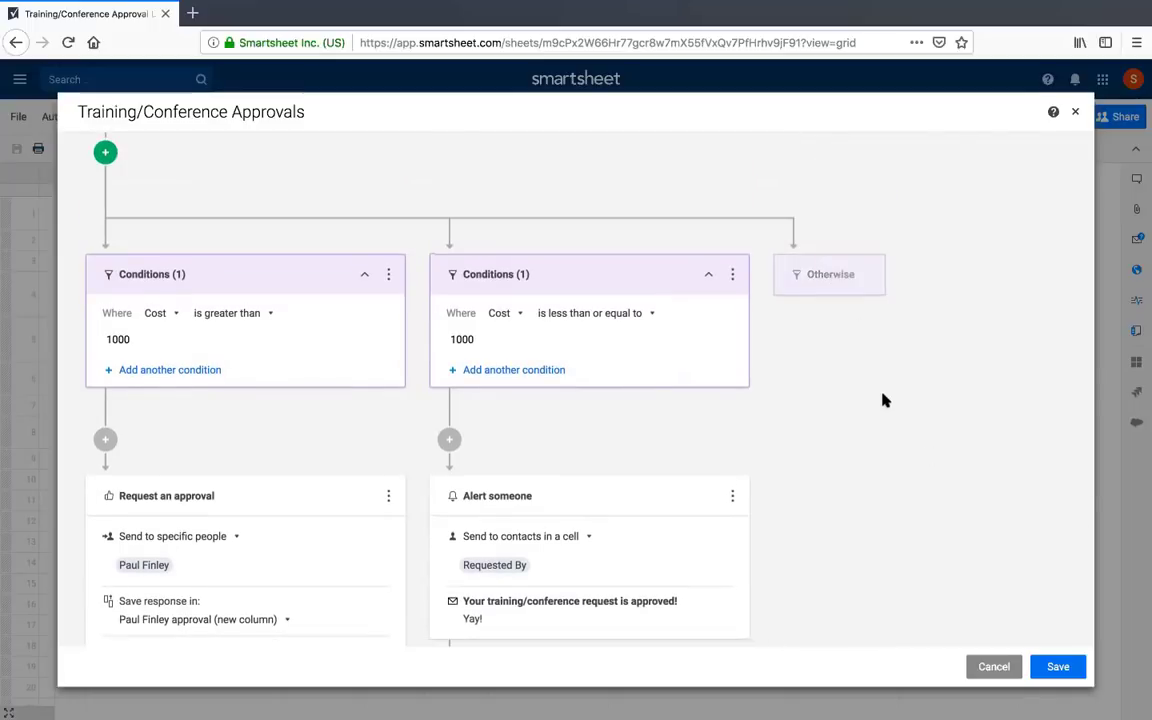
click(1077, 676)
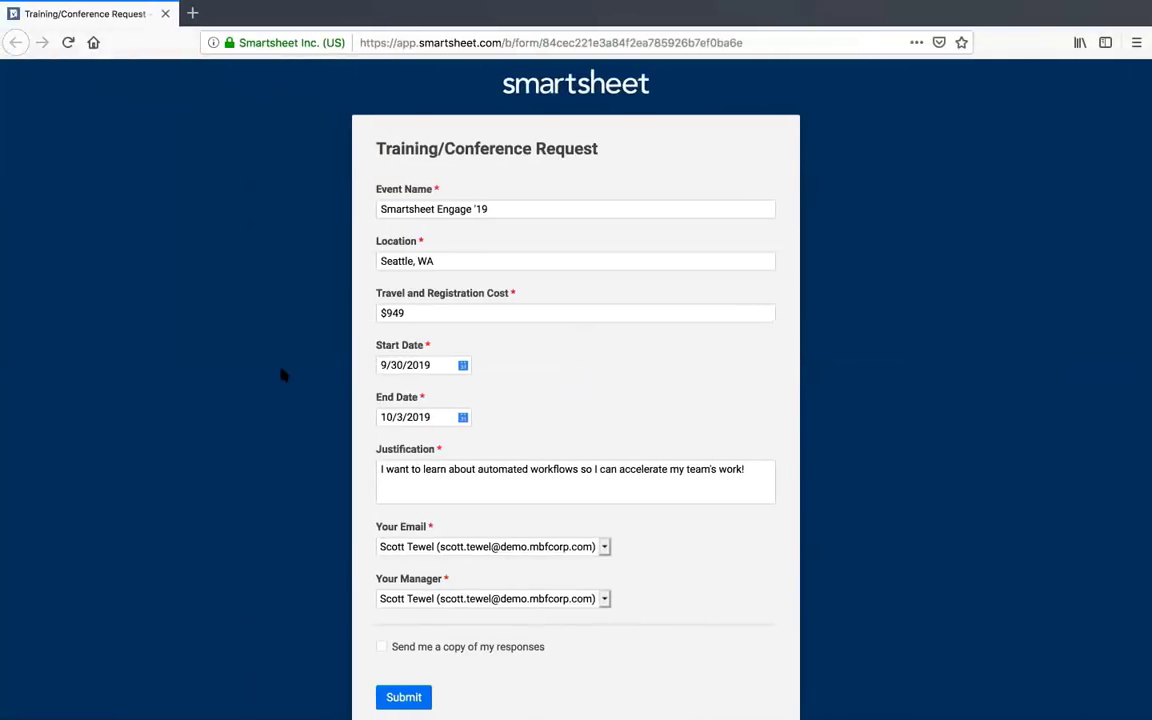
Submit the filled-in Training/Conference Request form for Smartsheet Engage '19
scroll(283, 374, down, 2)
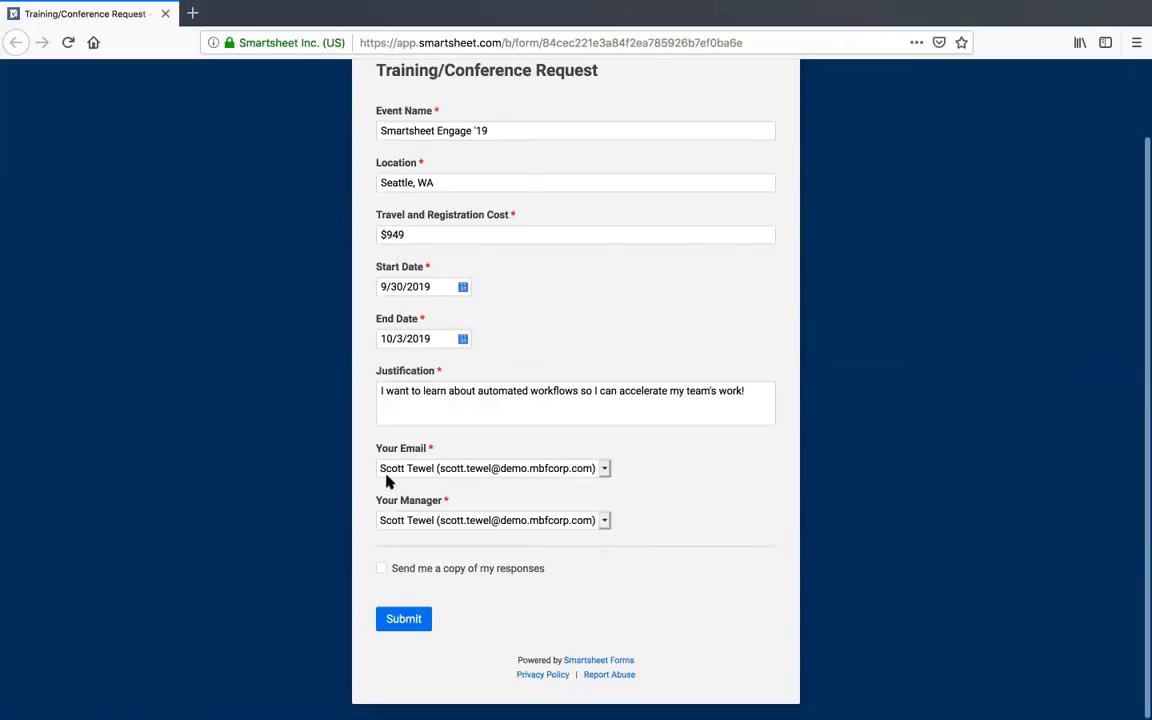
click(410, 622)
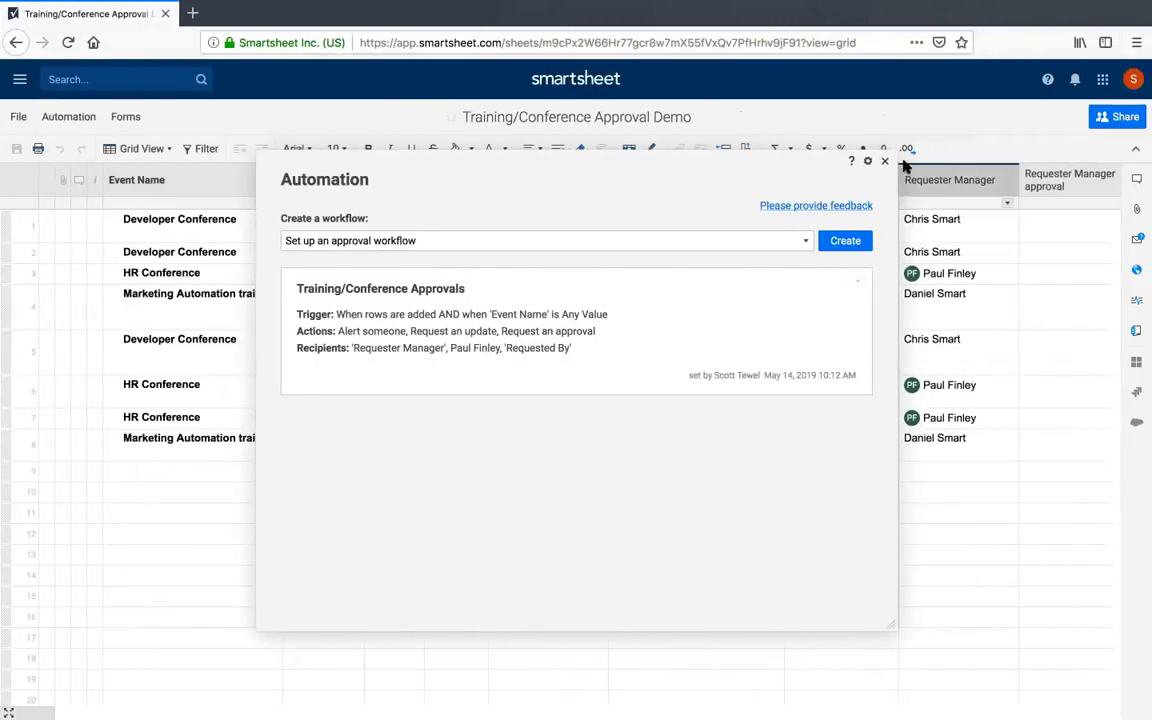
Close the Automation window and refresh the sheet to load the submitted request and view its approval columns
click(882, 163)
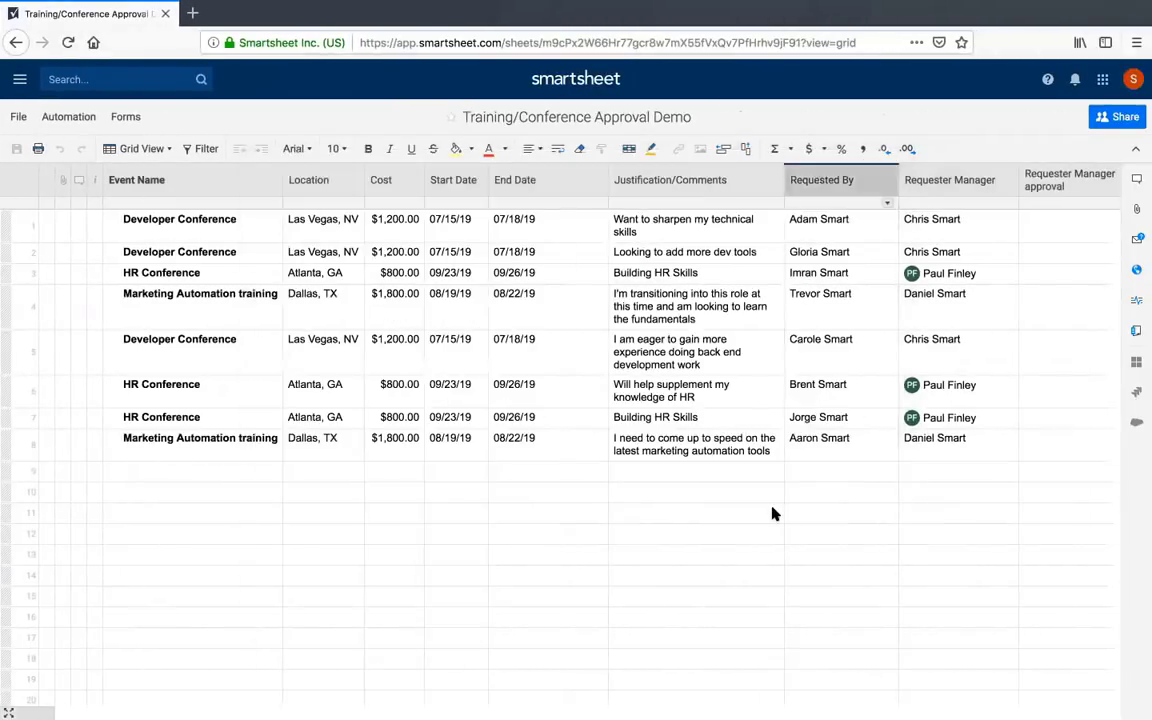
click(576, 515)
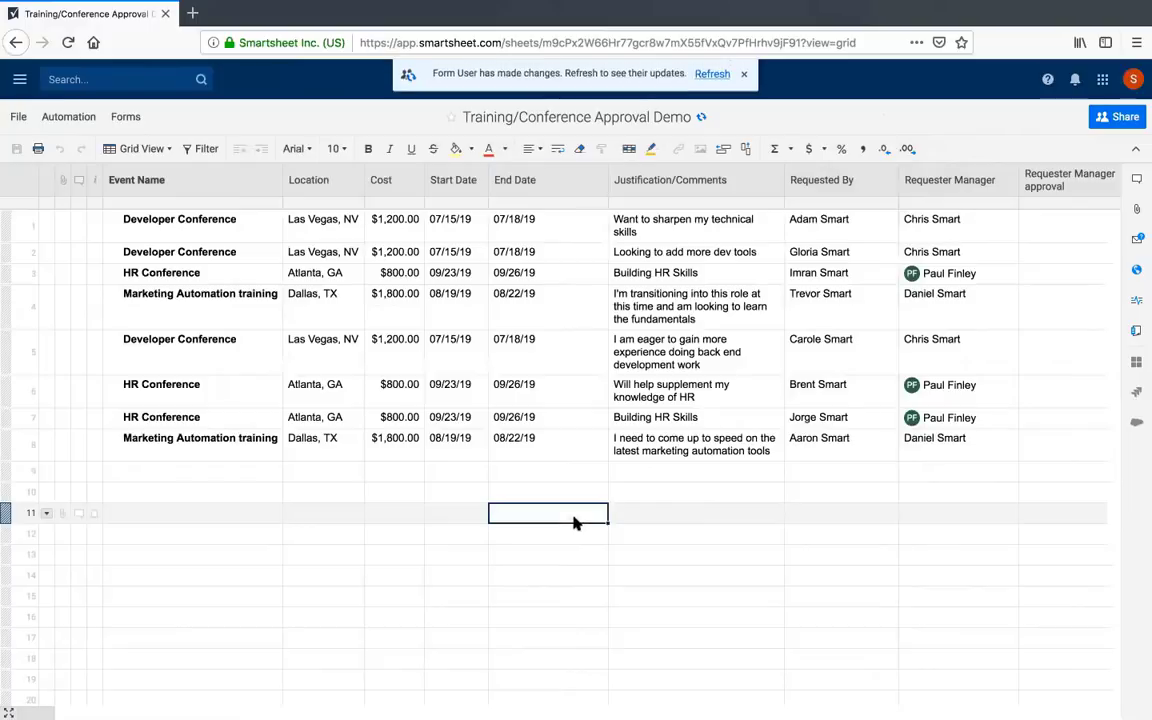
click(709, 76)
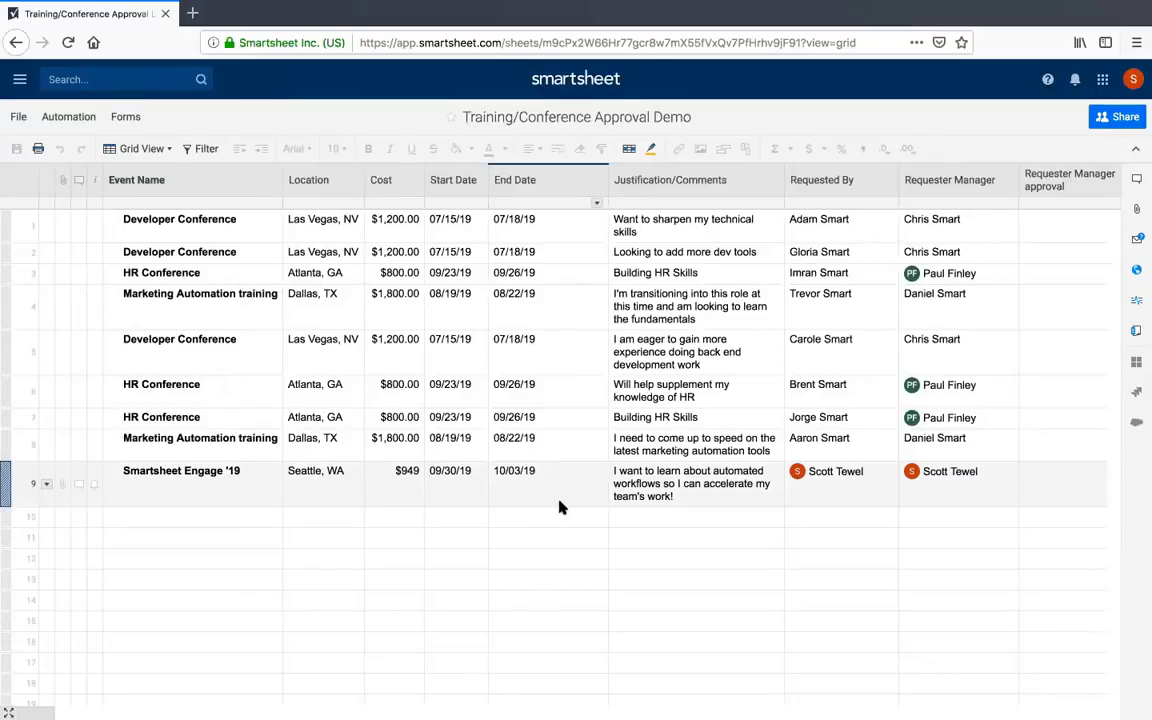
scroll(560, 507, right, 3)
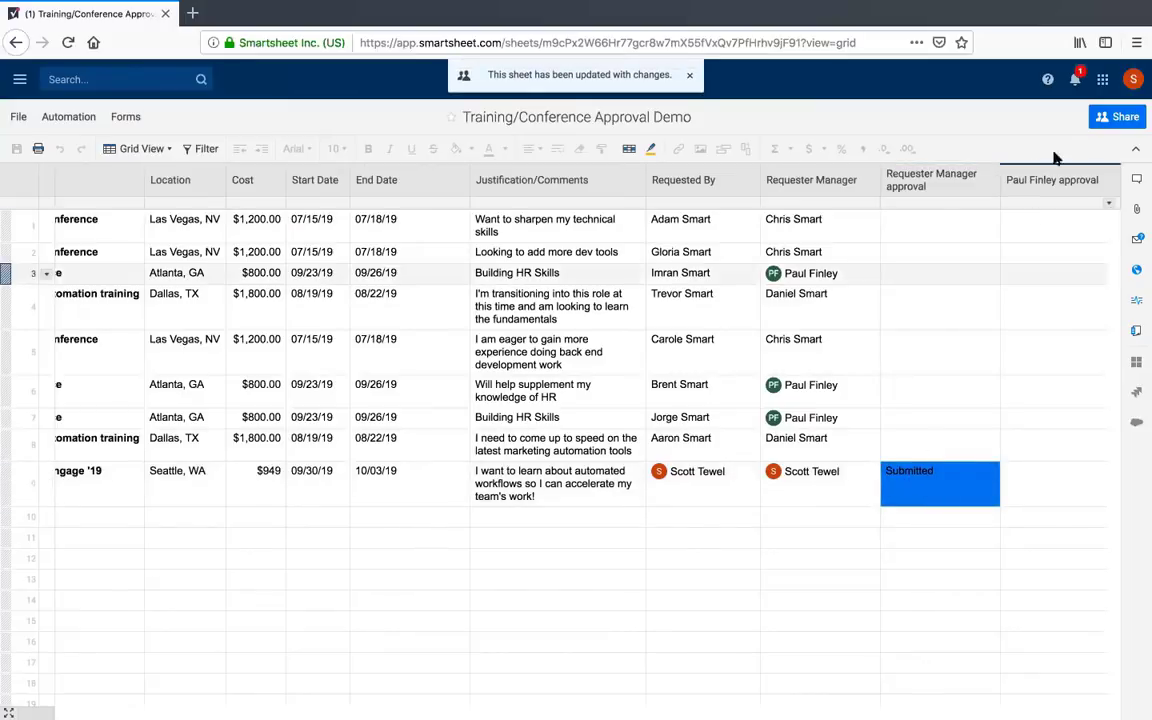
Approve the newest Smartsheet Engage '19 approval request from the notifications and return to the sheet
click(1075, 82)
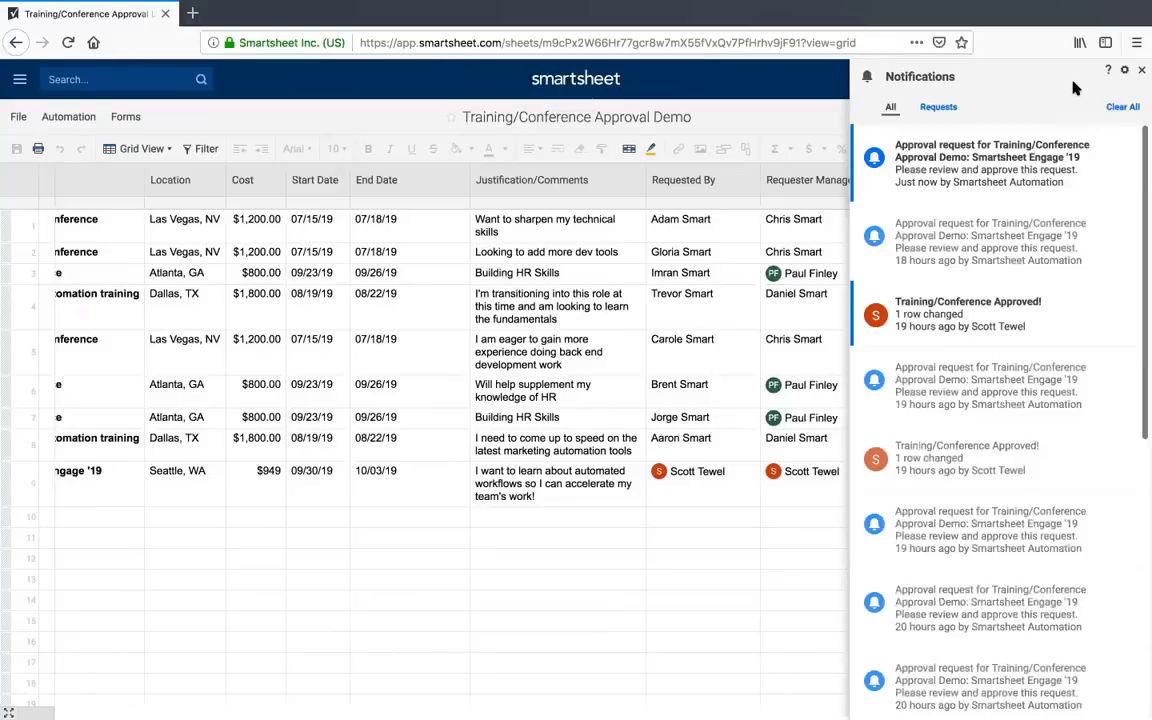
click(1010, 152)
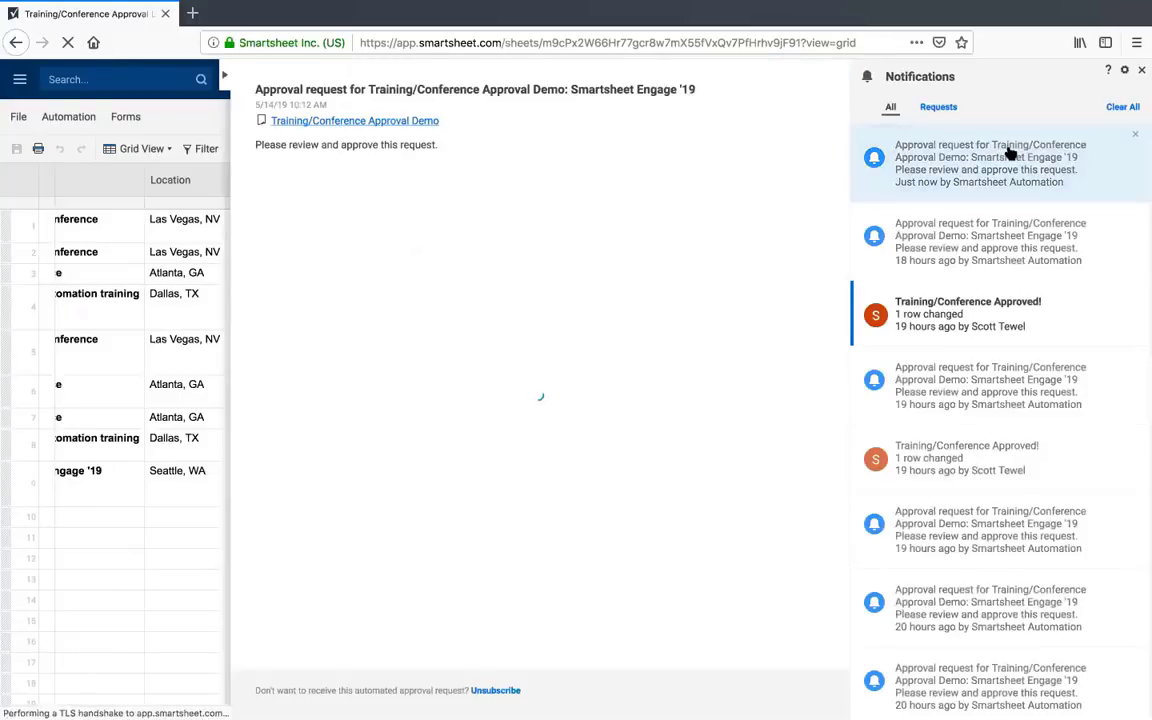
scroll(318, 296, down, 5)
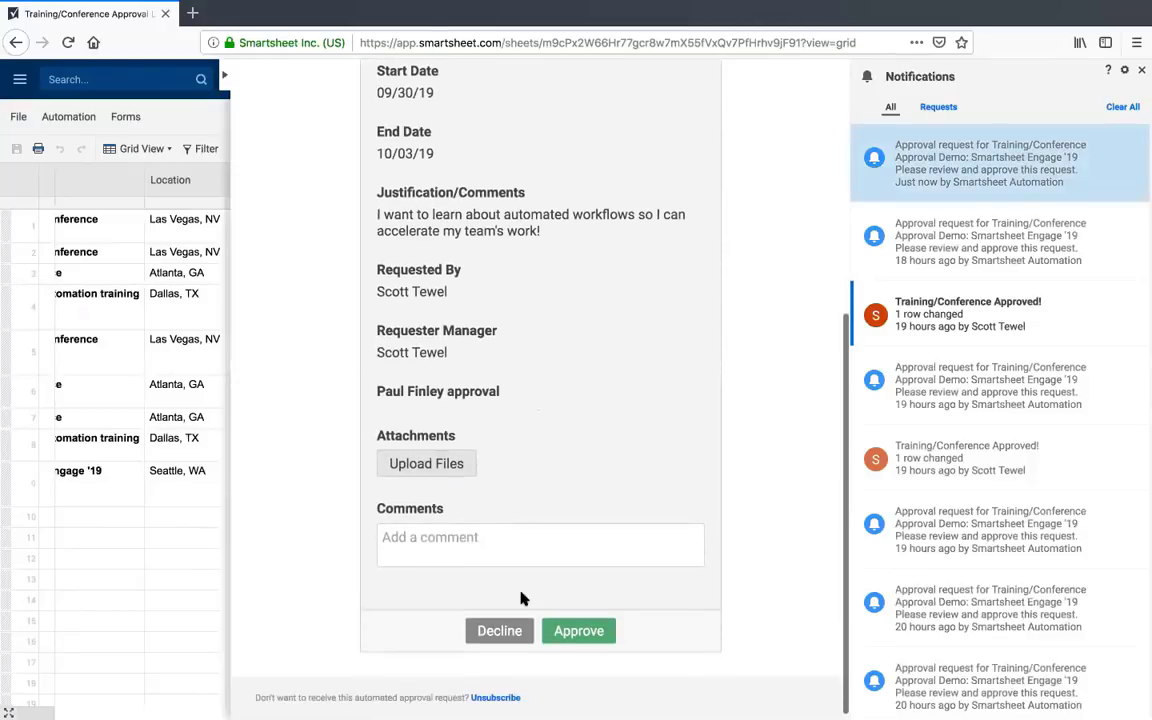
click(580, 633)
click(373, 544)
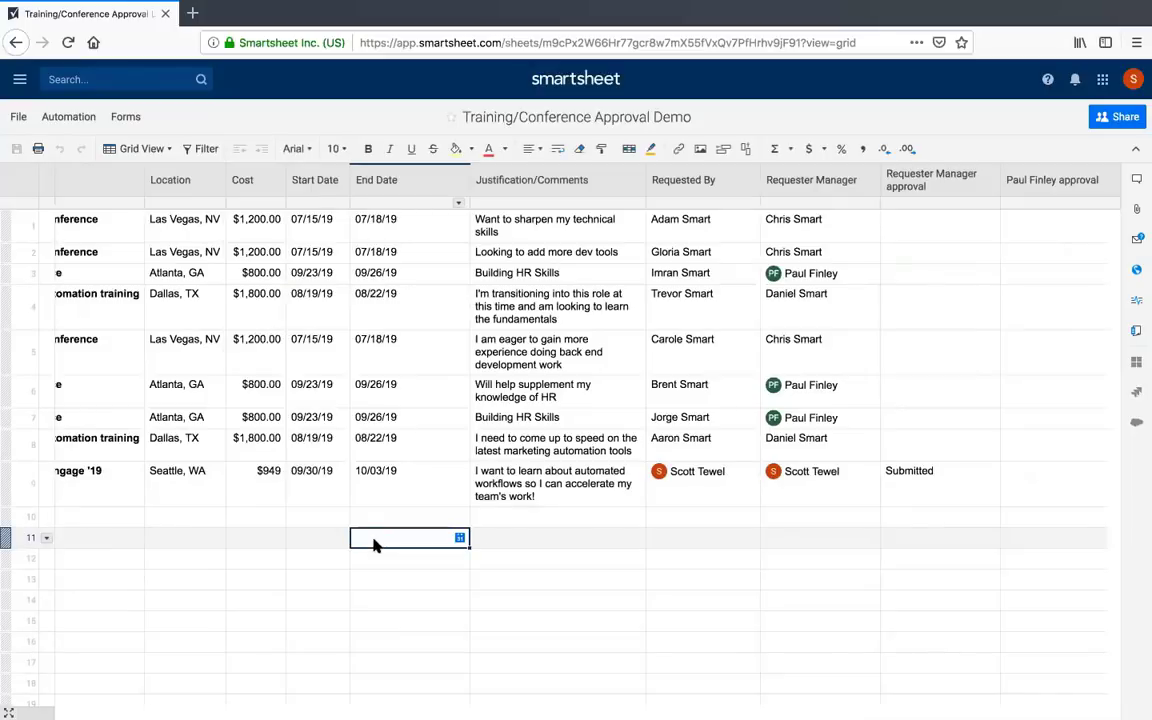
Create a Request an Update workflow named "Recurring request to provide conference/training approval"
scroll(373, 544, left, 3)
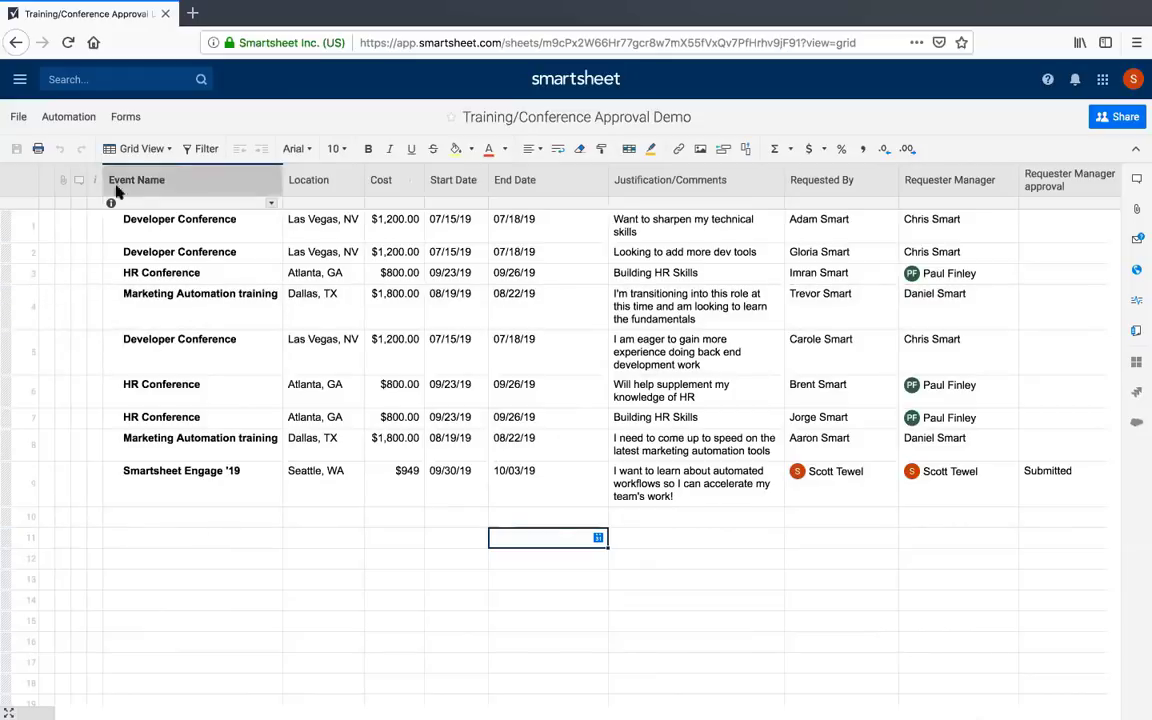
click(68, 117)
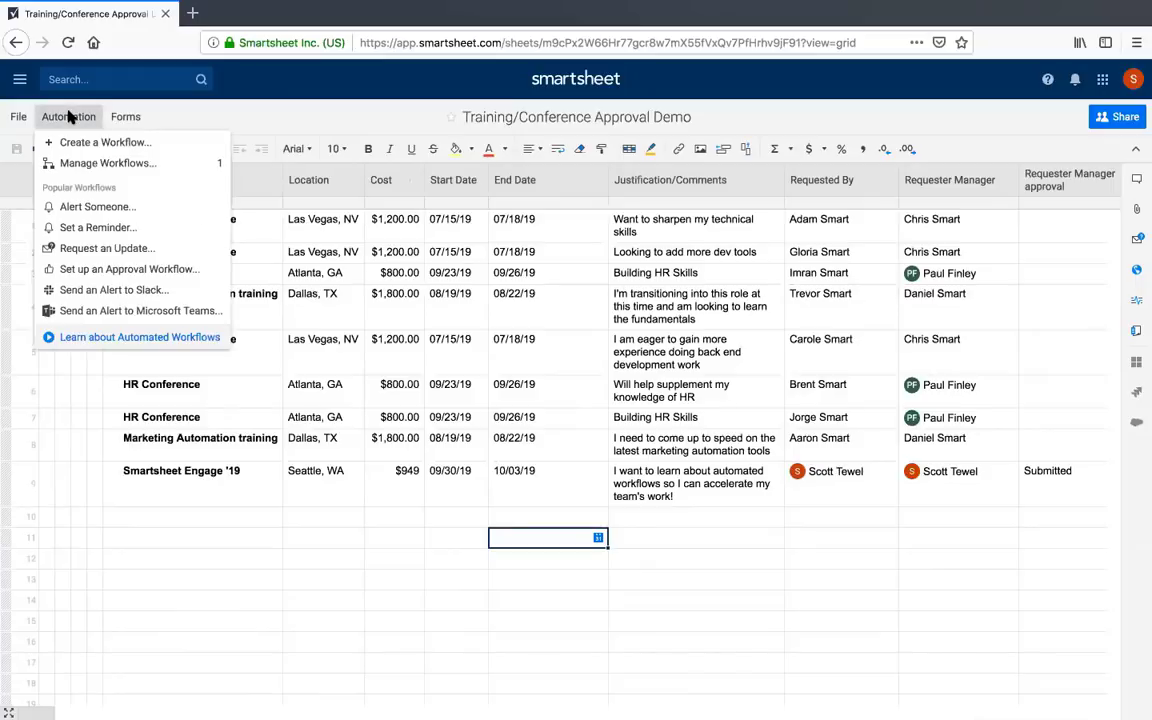
click(190, 248)
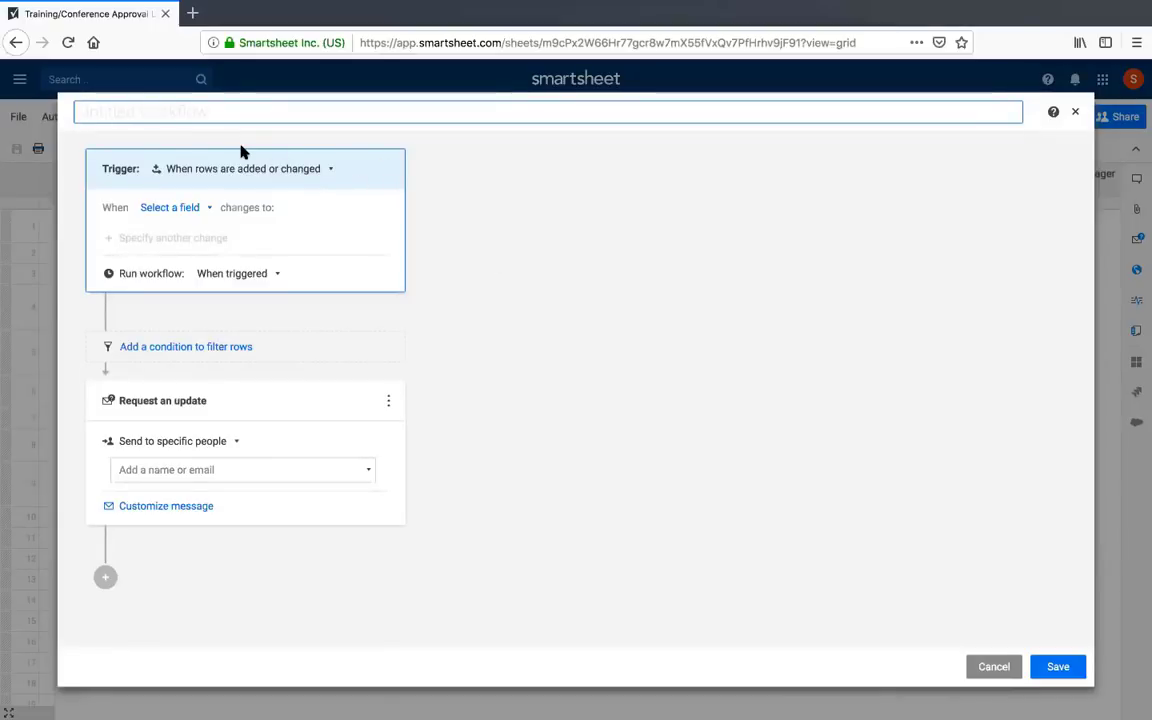
text(Recurring request to)
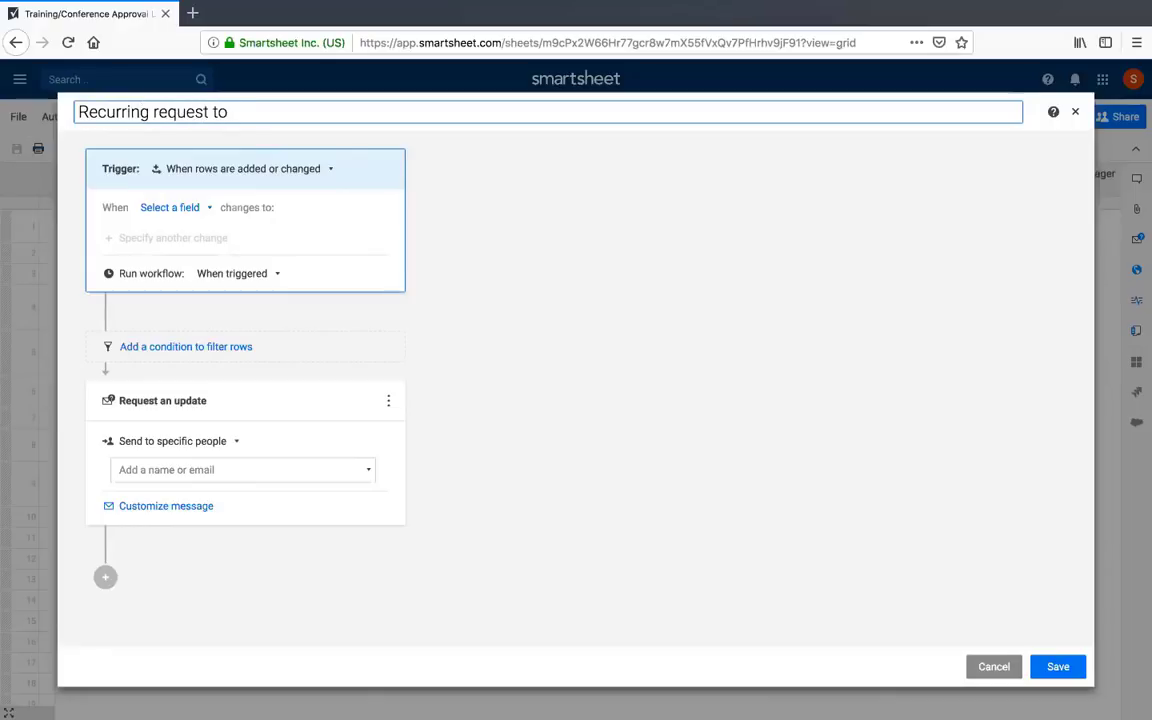
text( provide conference/training approval)
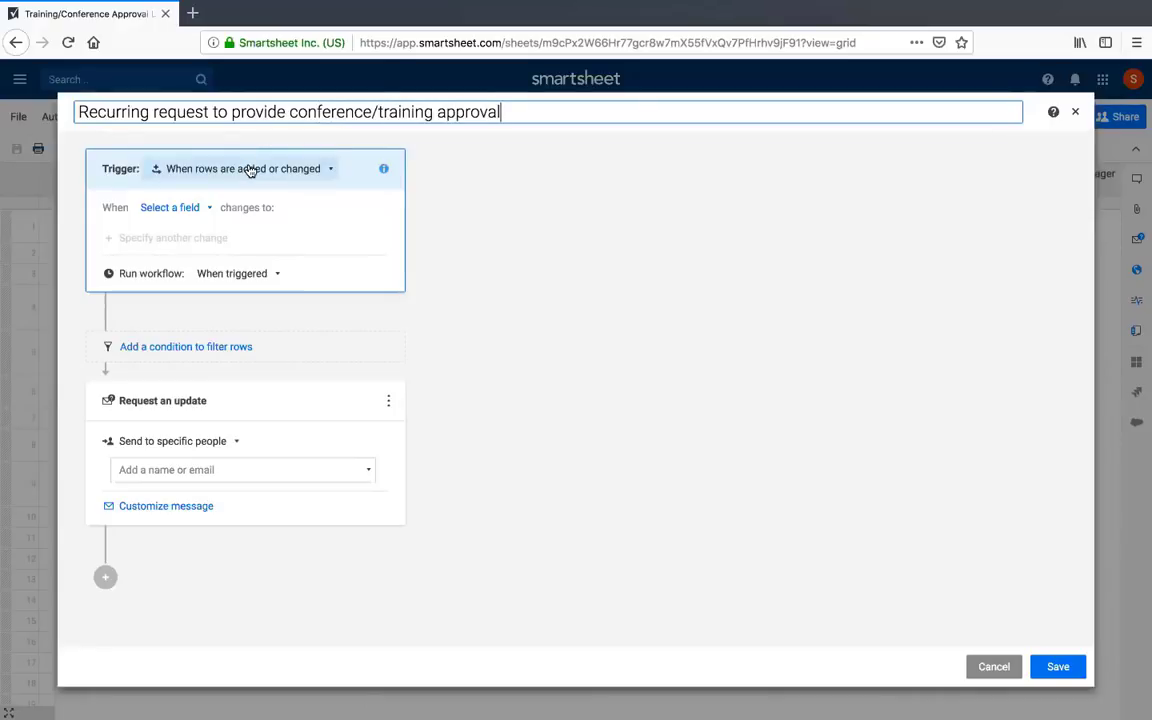
Change the workflow trigger to When a date is reached, based on a fixed date rather than a date field
click(280, 169)
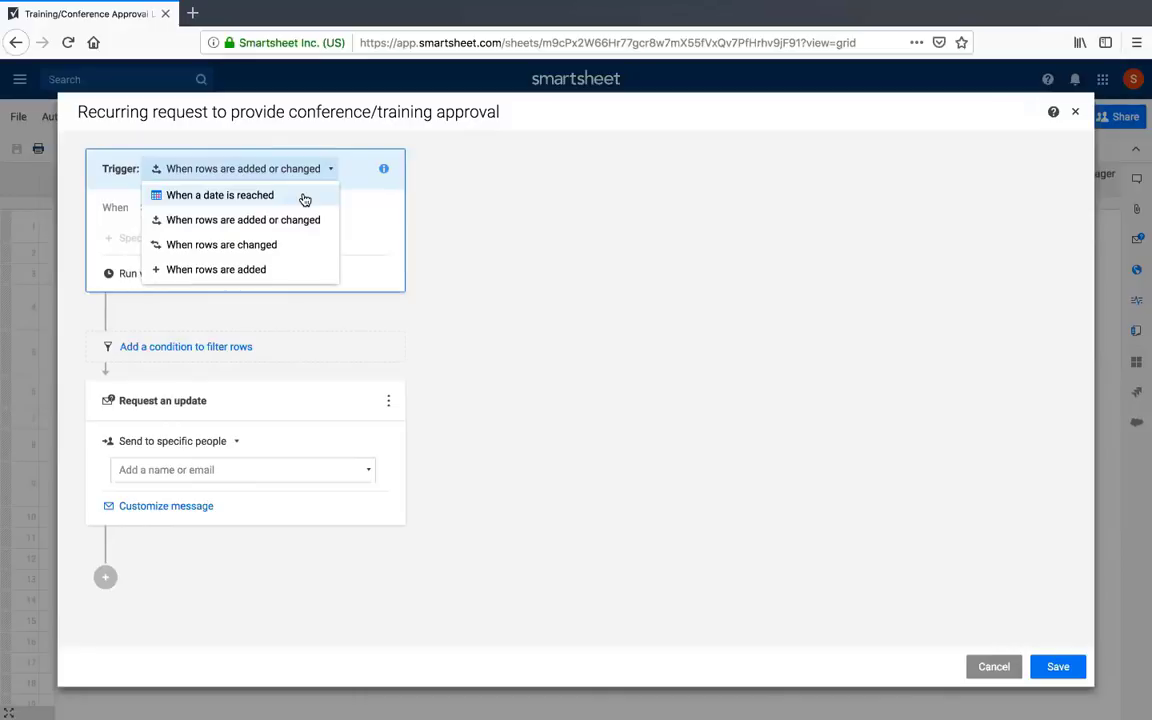
click(305, 196)
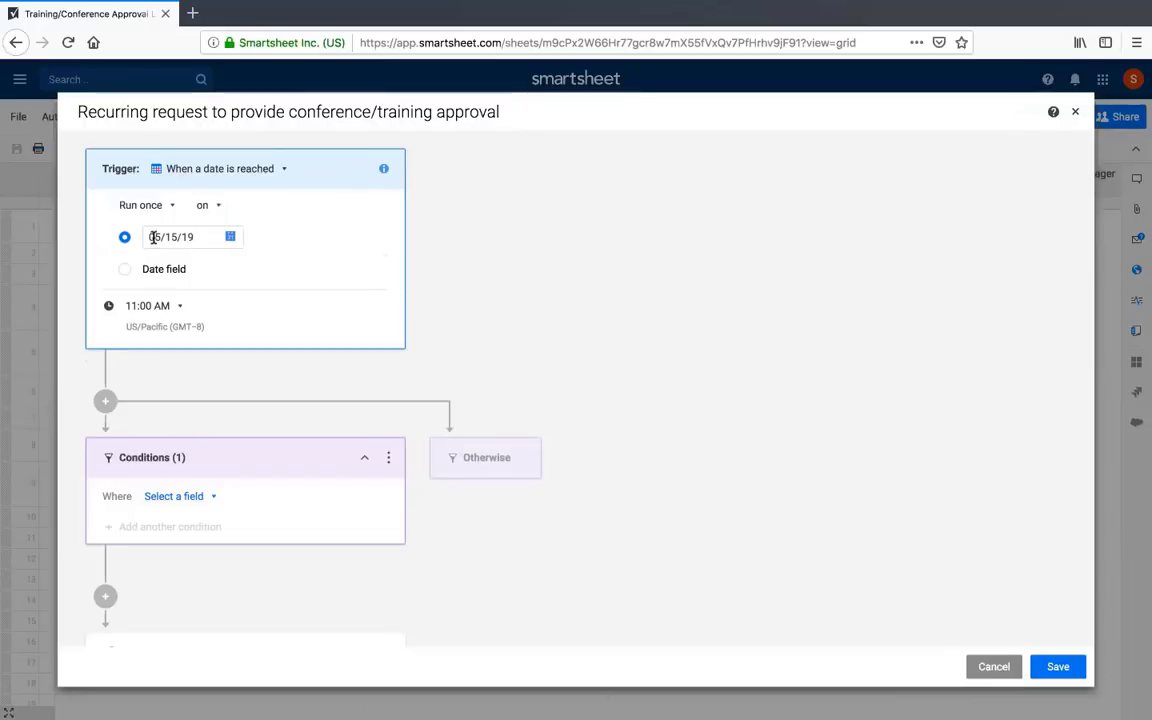
click(124, 270)
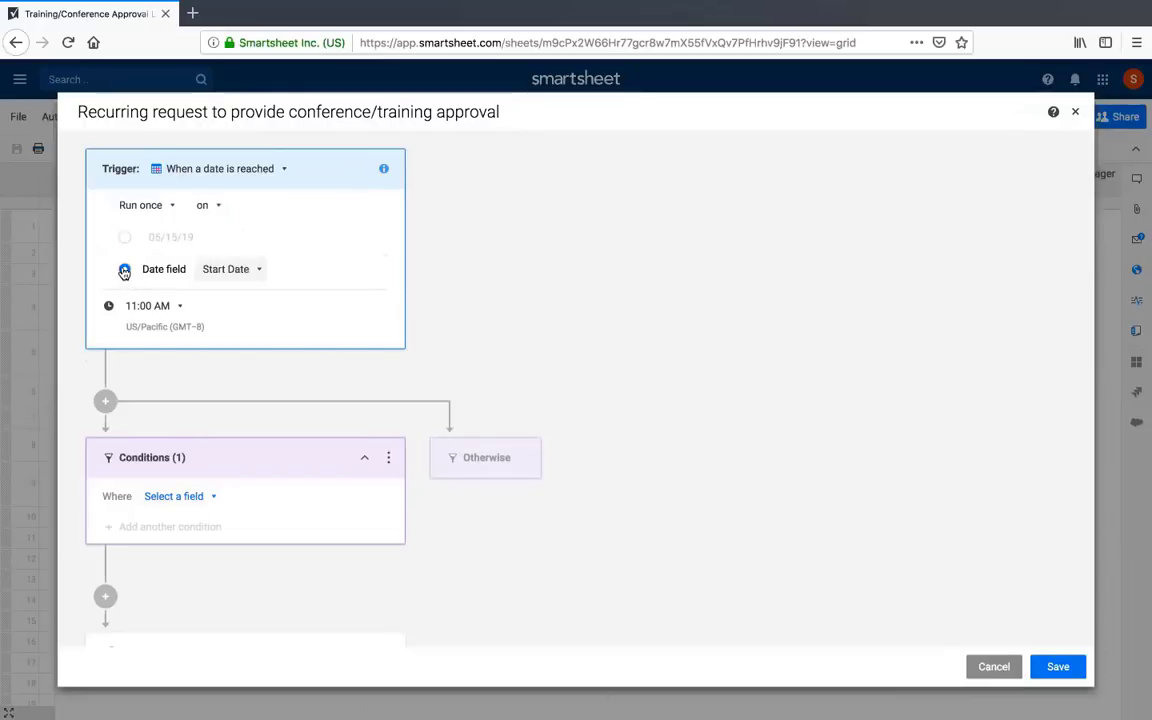
click(124, 237)
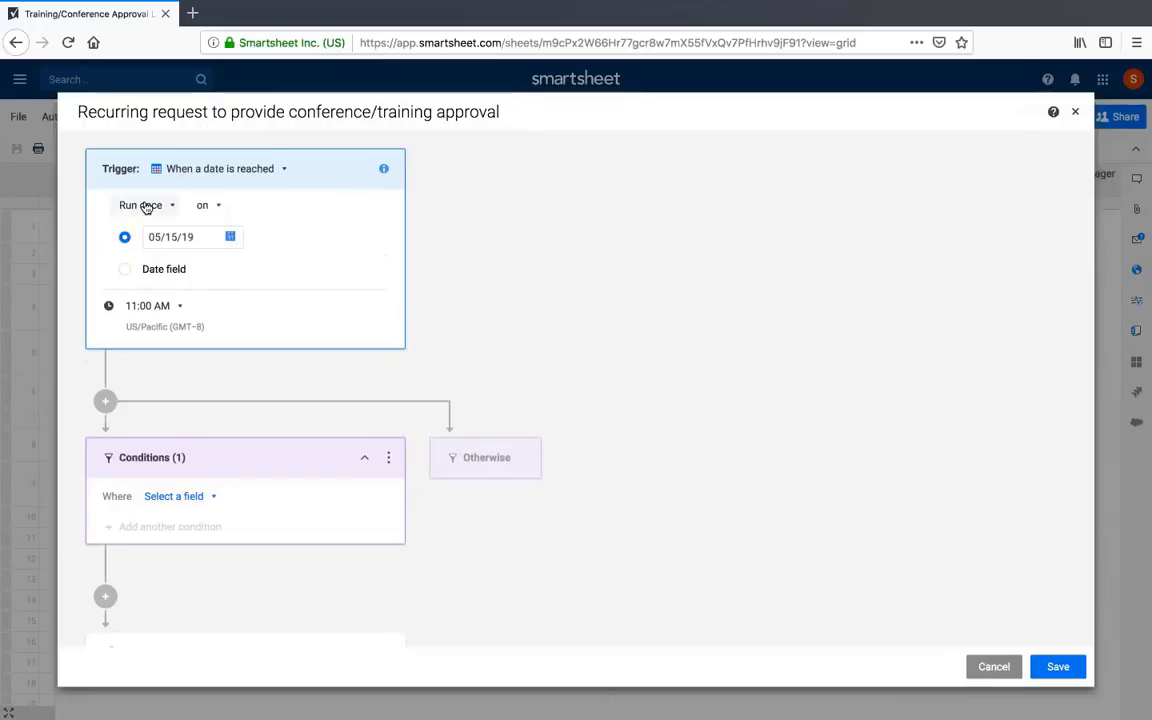
Set a custom recurrence of every 1 week on Tuesday starting 05/14/19 with no end, running at 10:00 AM
click(172, 206)
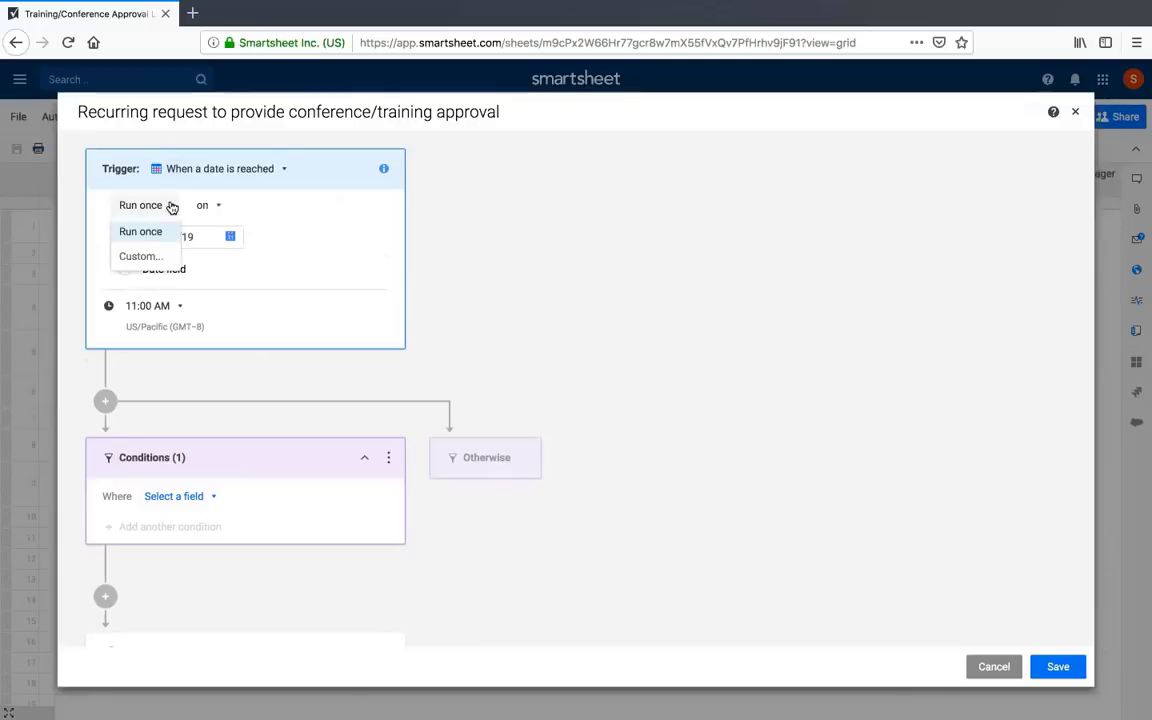
click(157, 256)
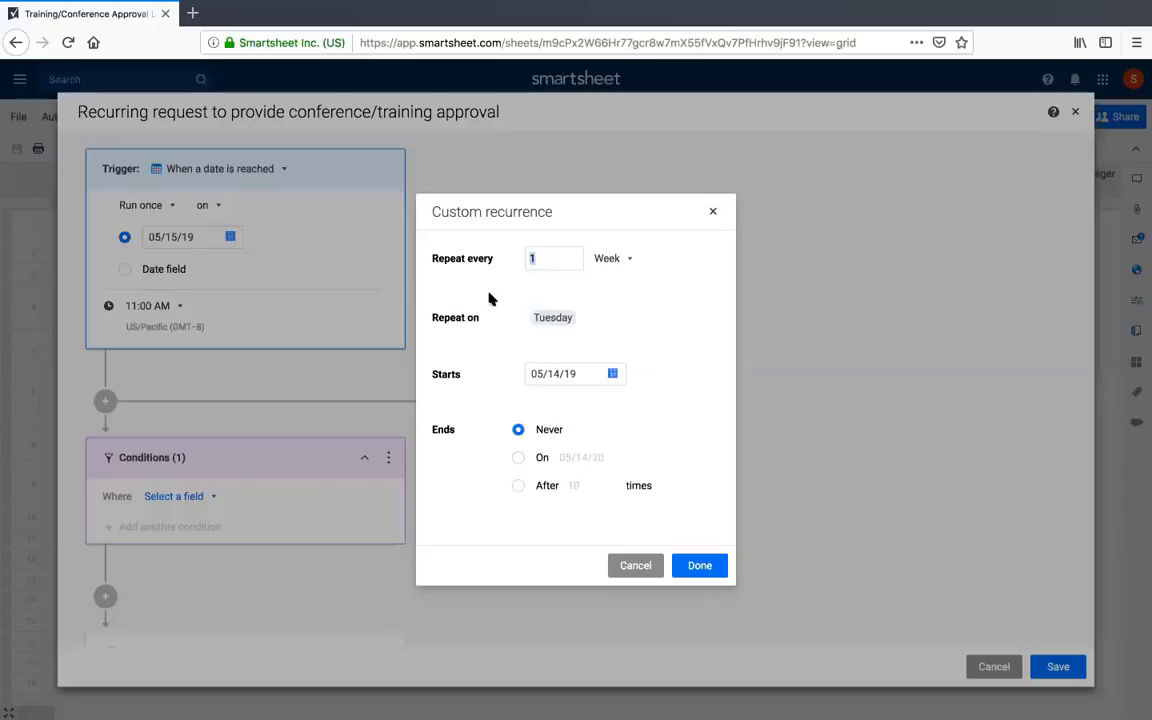
click(612, 258)
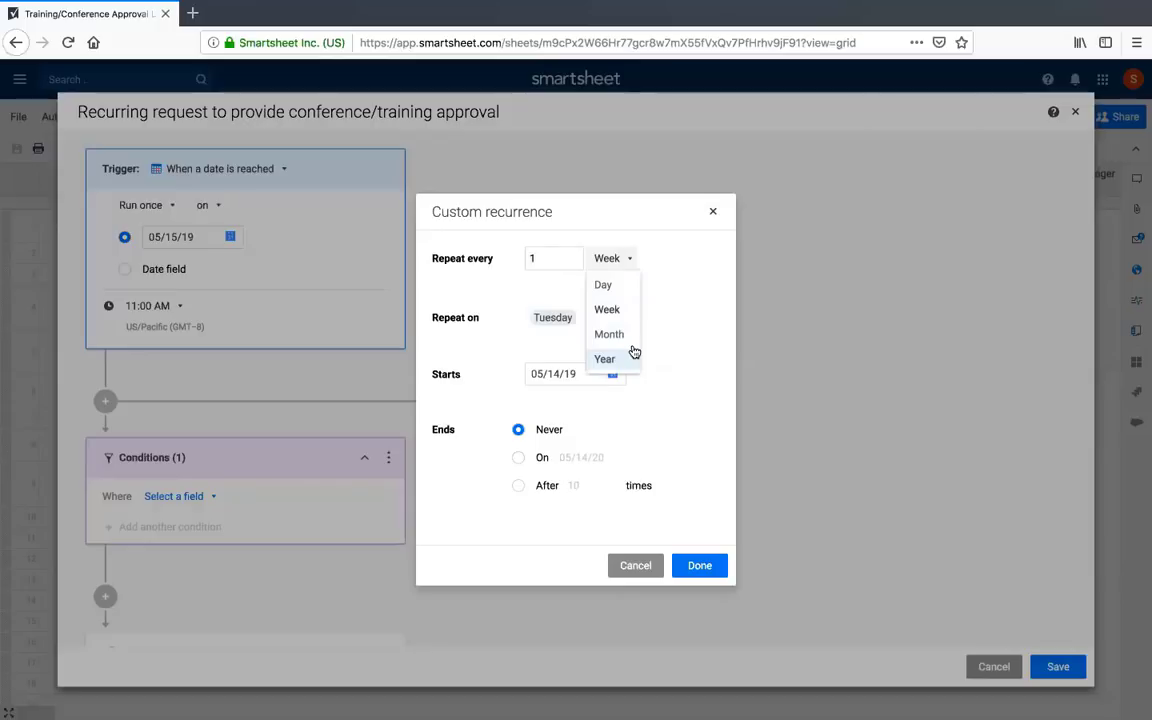
click(676, 288)
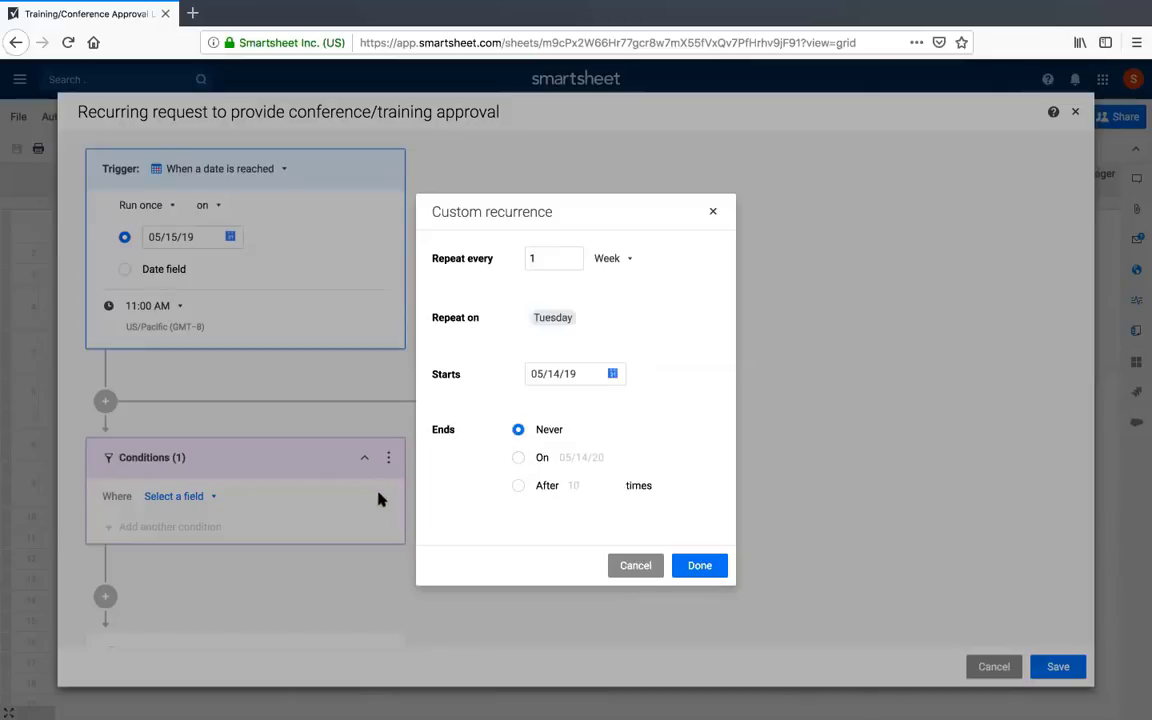
click(699, 564)
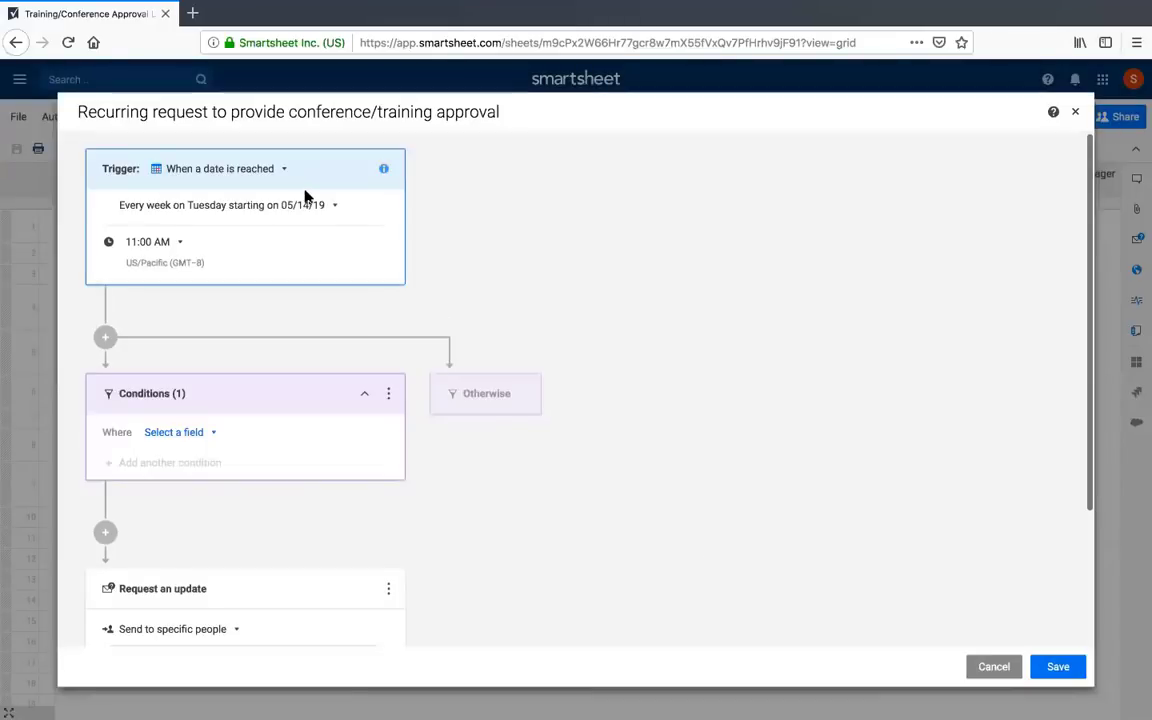
click(171, 242)
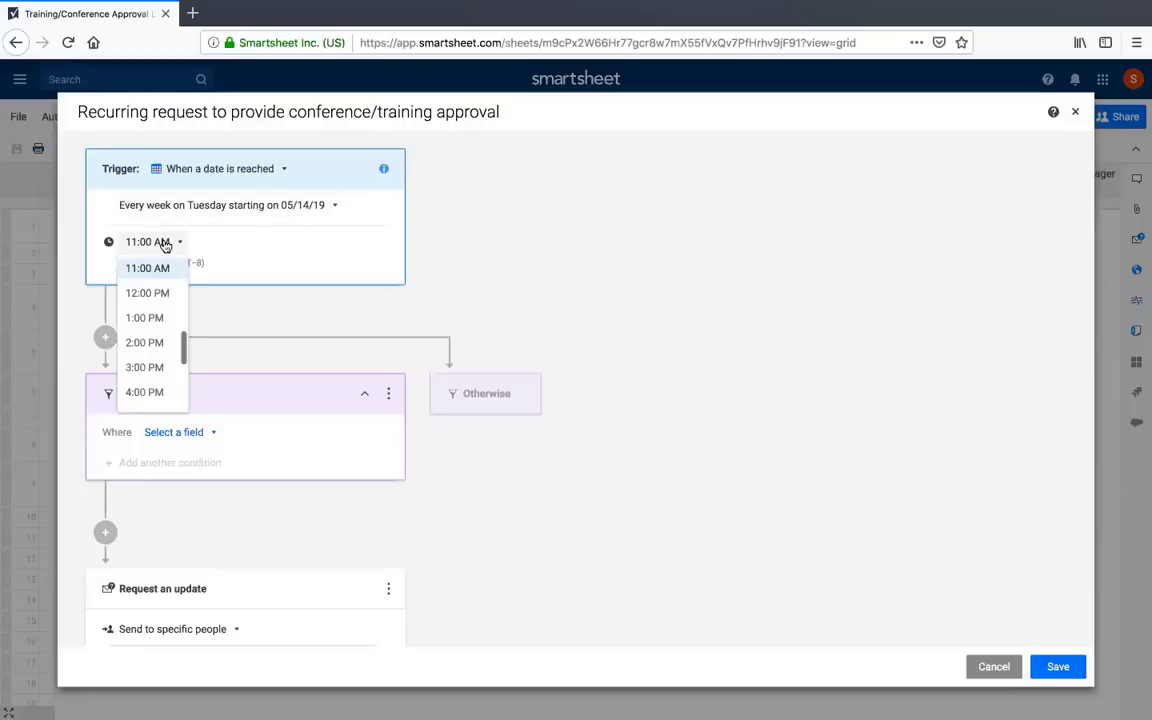
scroll(160, 315, up, 1)
click(150, 296)
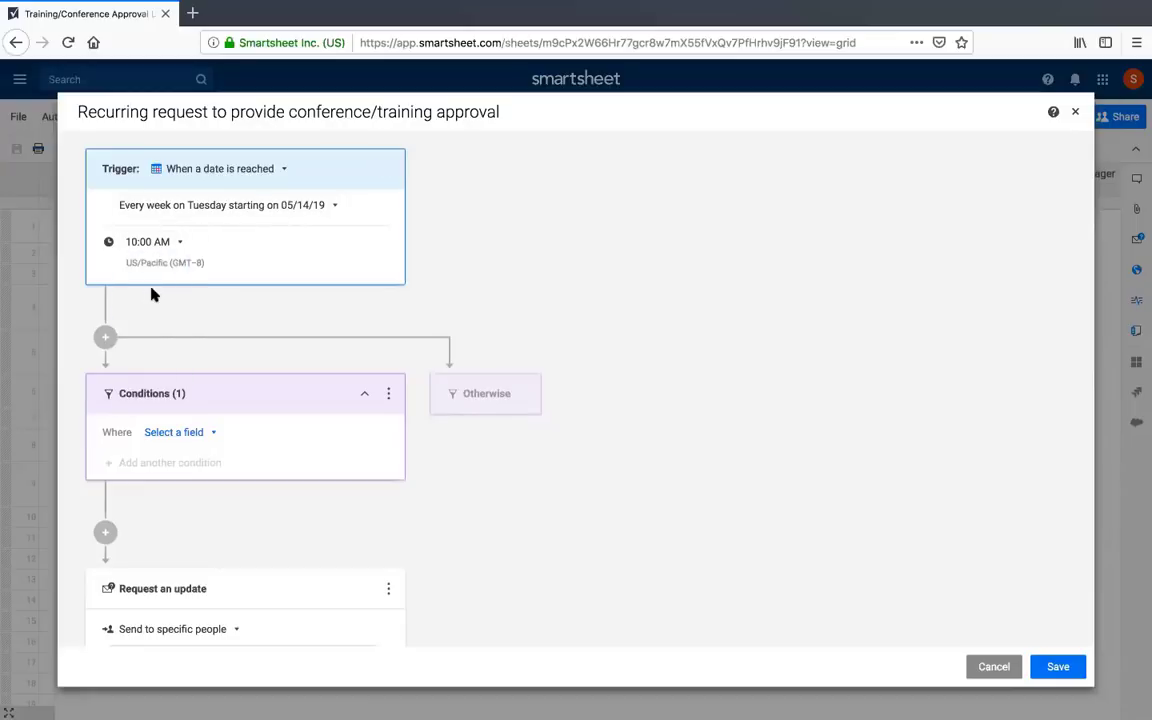
Set the workflow condition to rows where Requester Manager approval is one of Submitted
scroll(540, 309, down, 3)
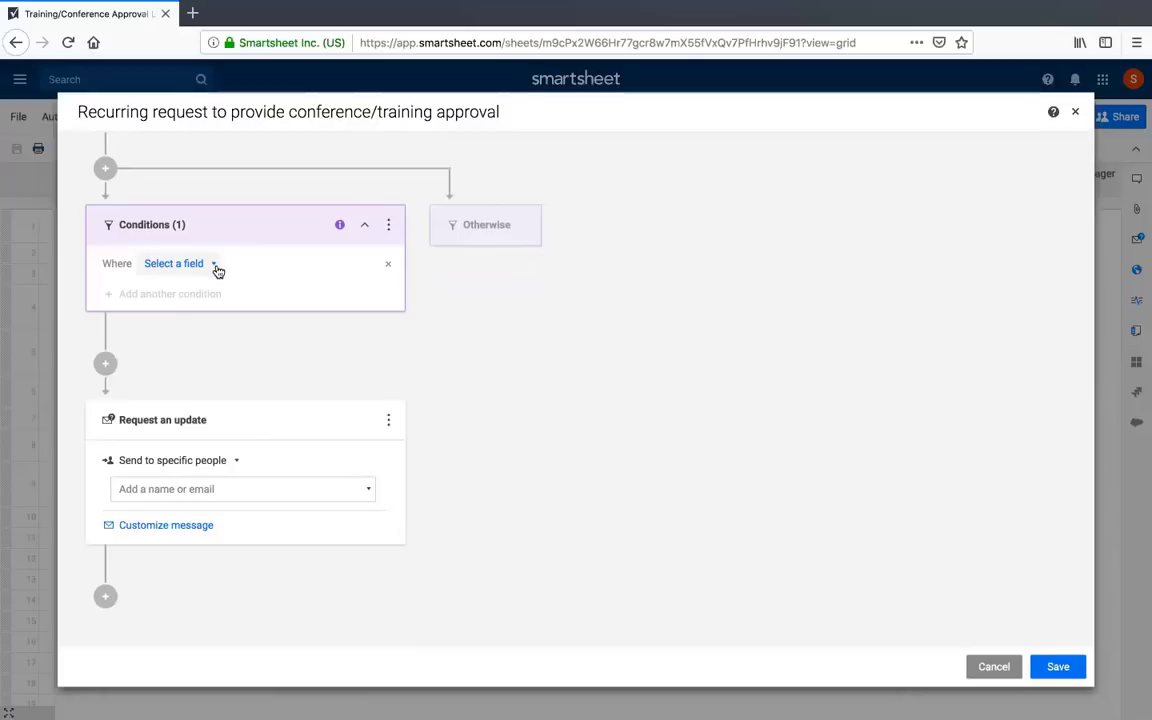
click(215, 265)
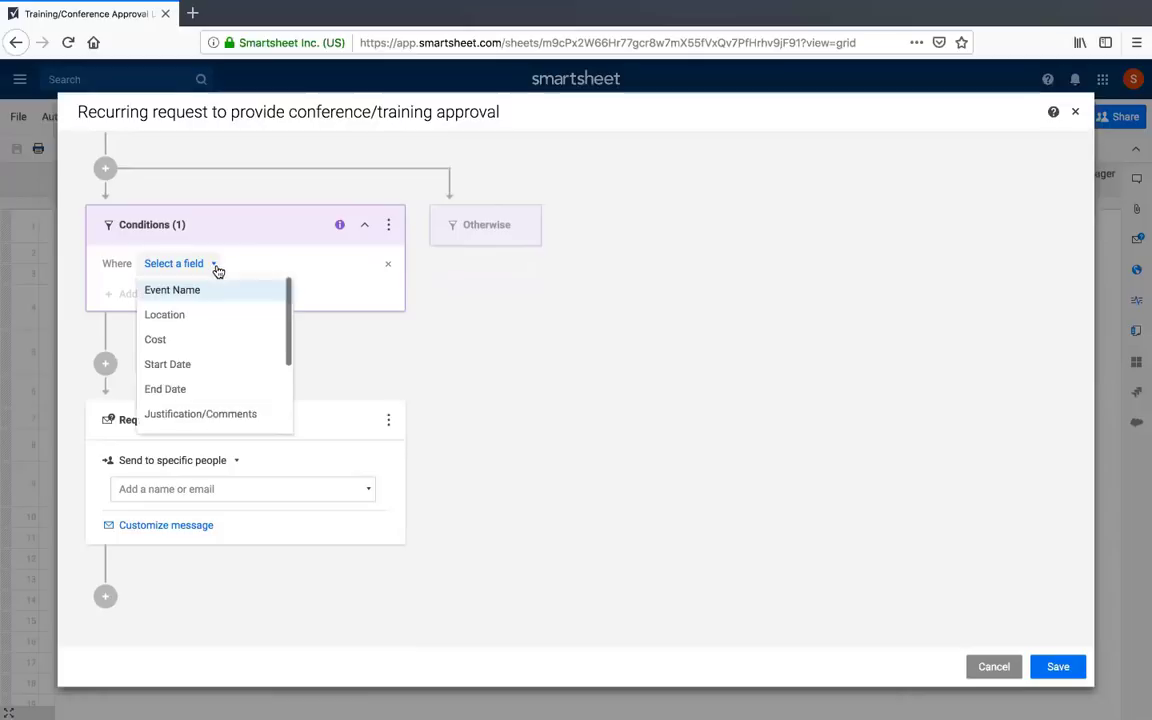
scroll(215, 318, down, 2)
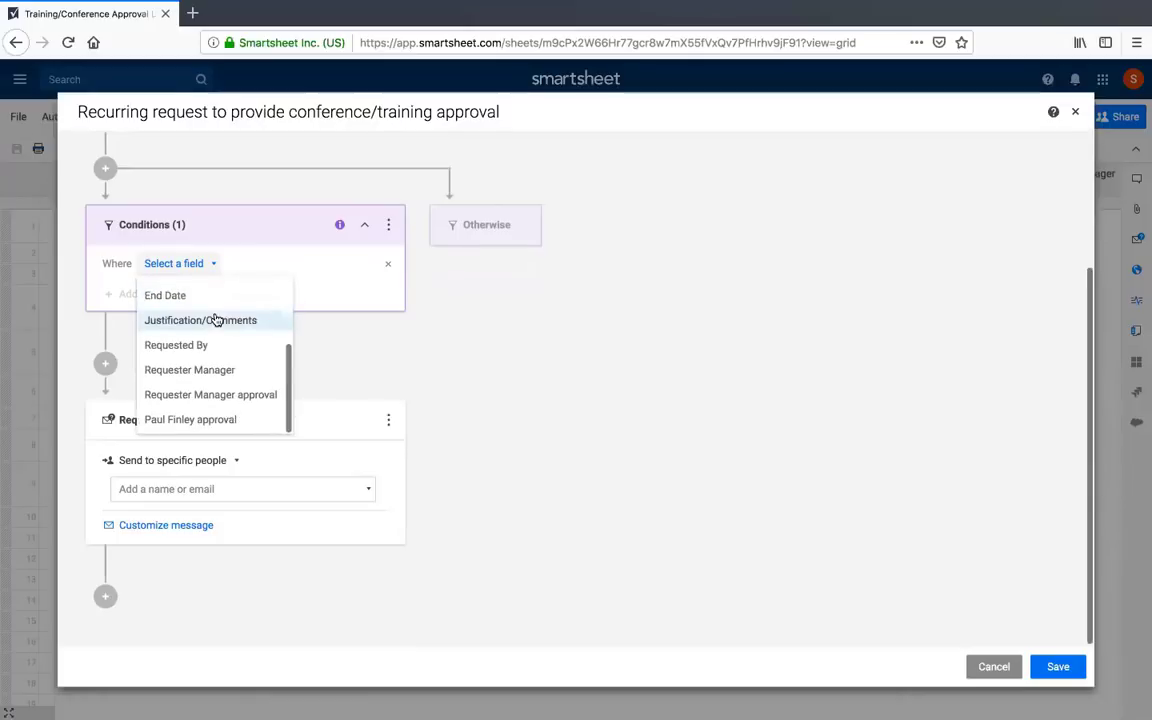
click(236, 400)
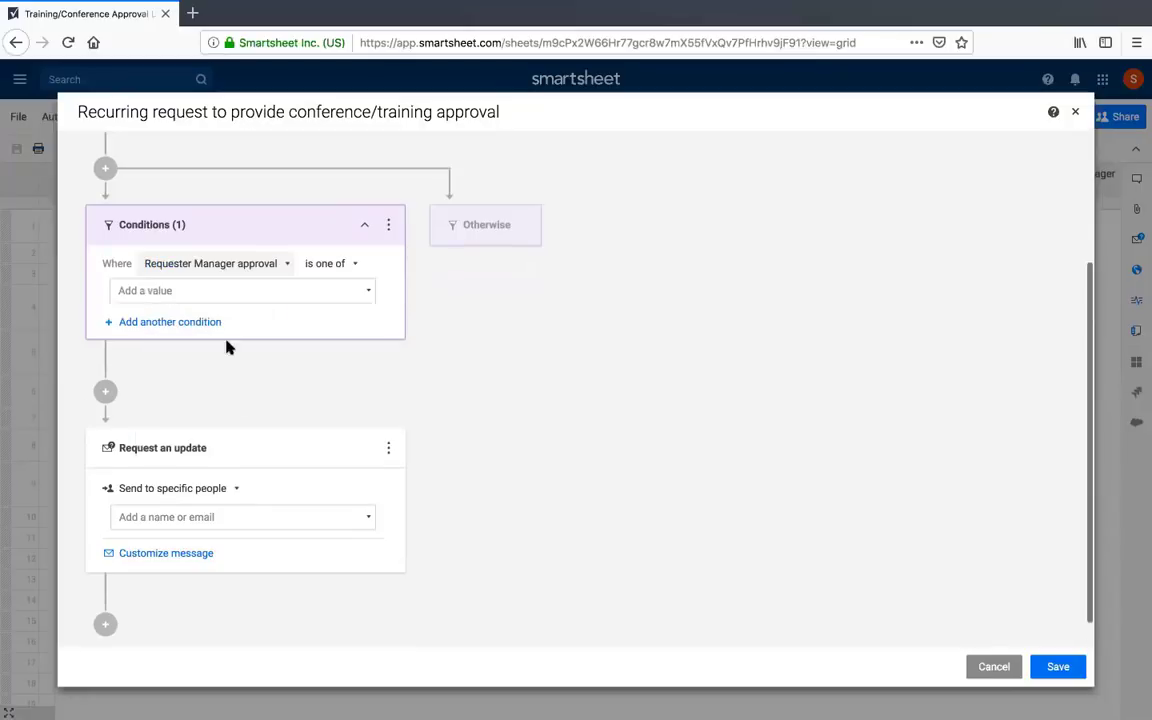
click(286, 290)
click(278, 348)
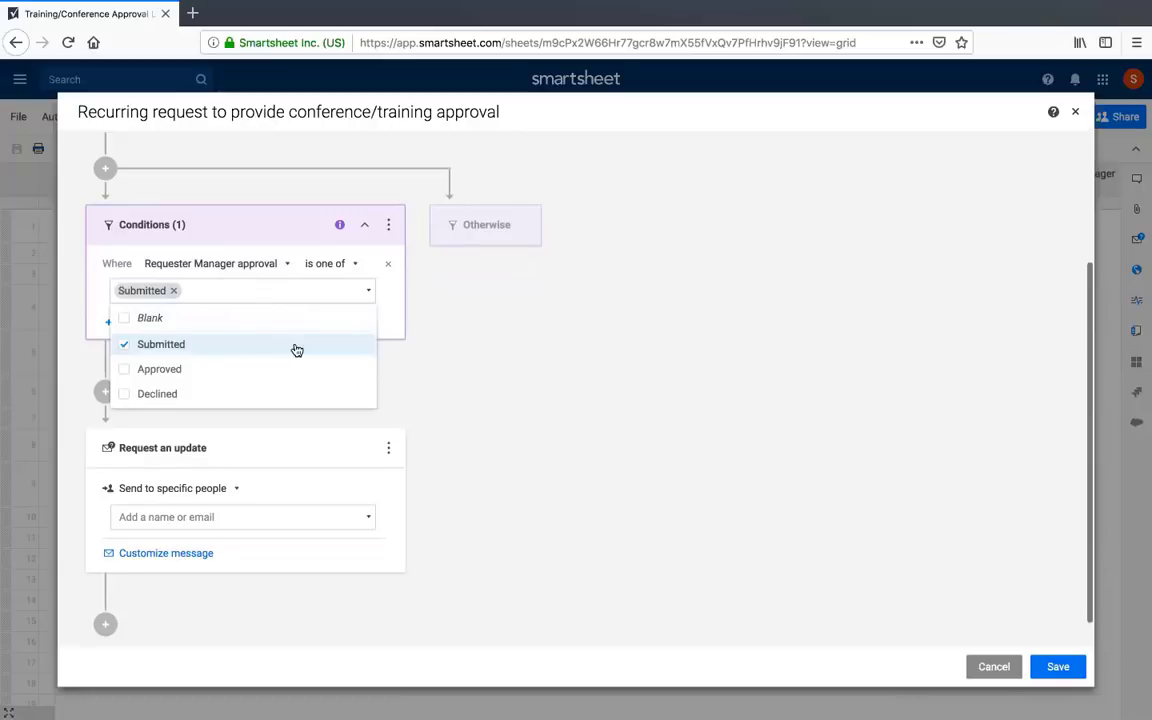
click(524, 345)
Send the update request to contacts in a cell, using the Requester Manager column
scroll(214, 390, down, 1)
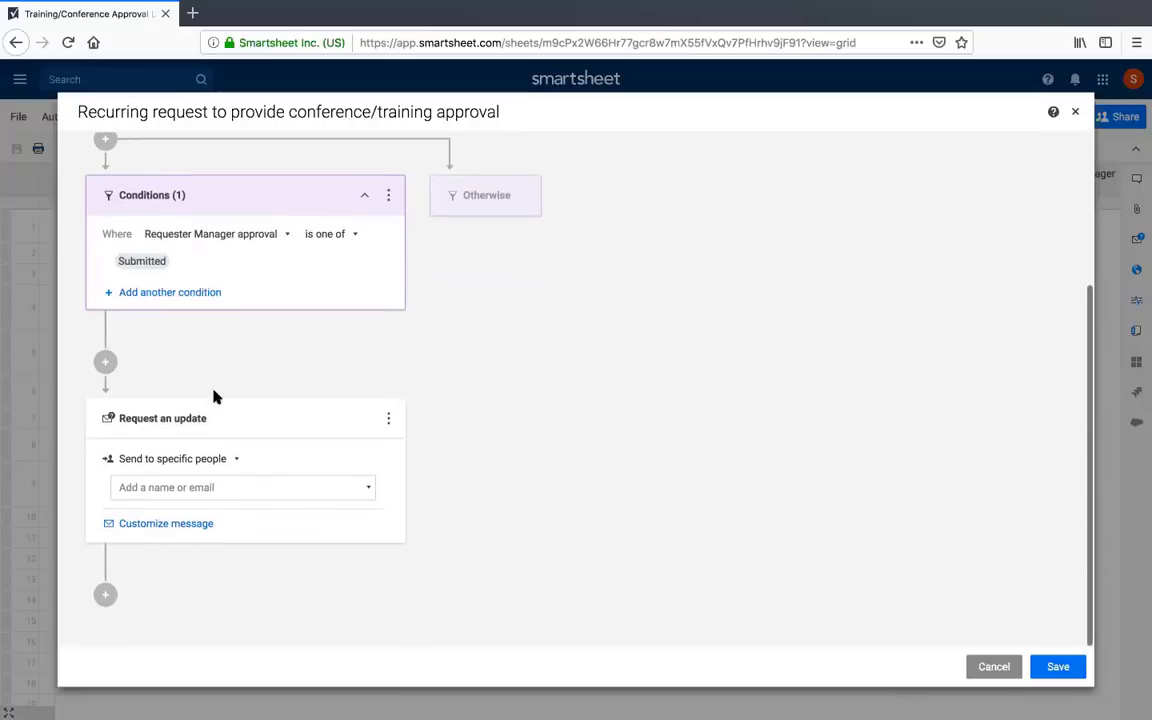
click(217, 460)
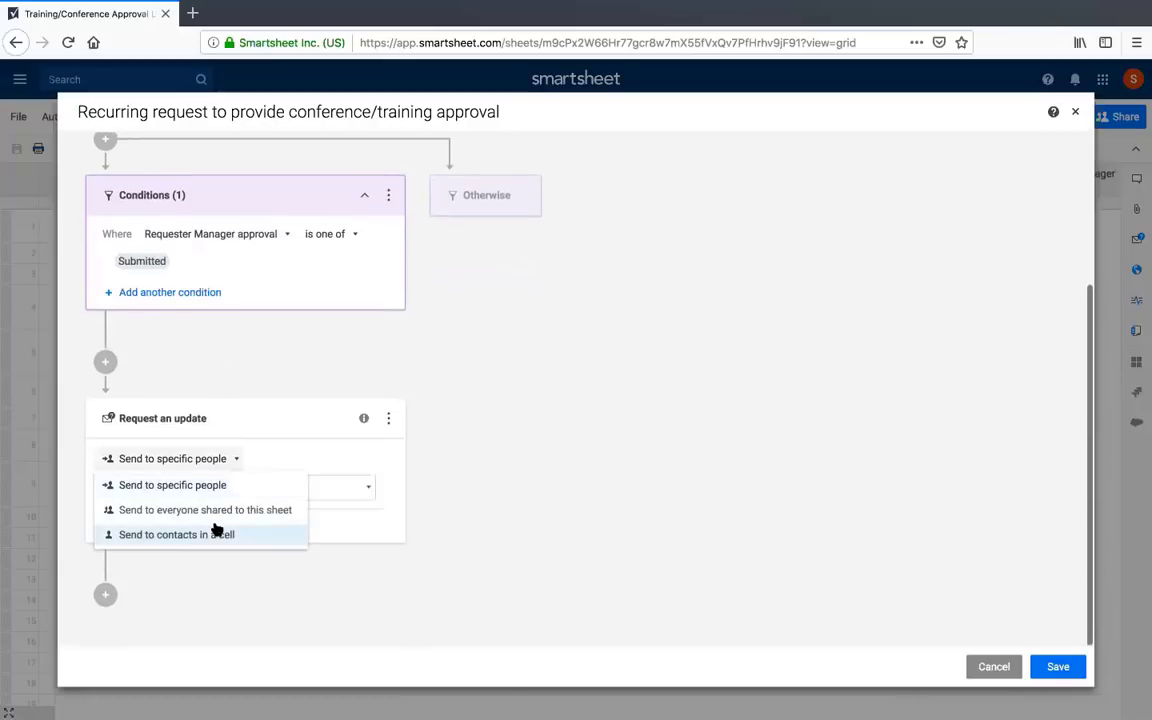
click(220, 533)
click(225, 488)
click(238, 540)
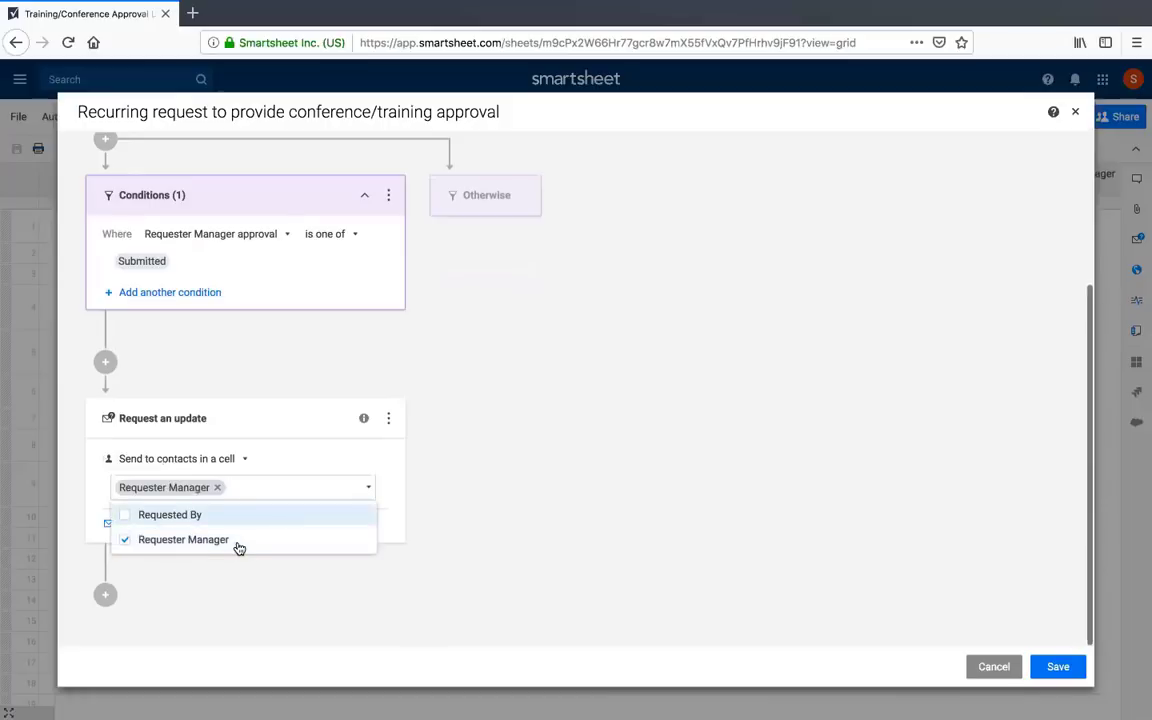
click(277, 583)
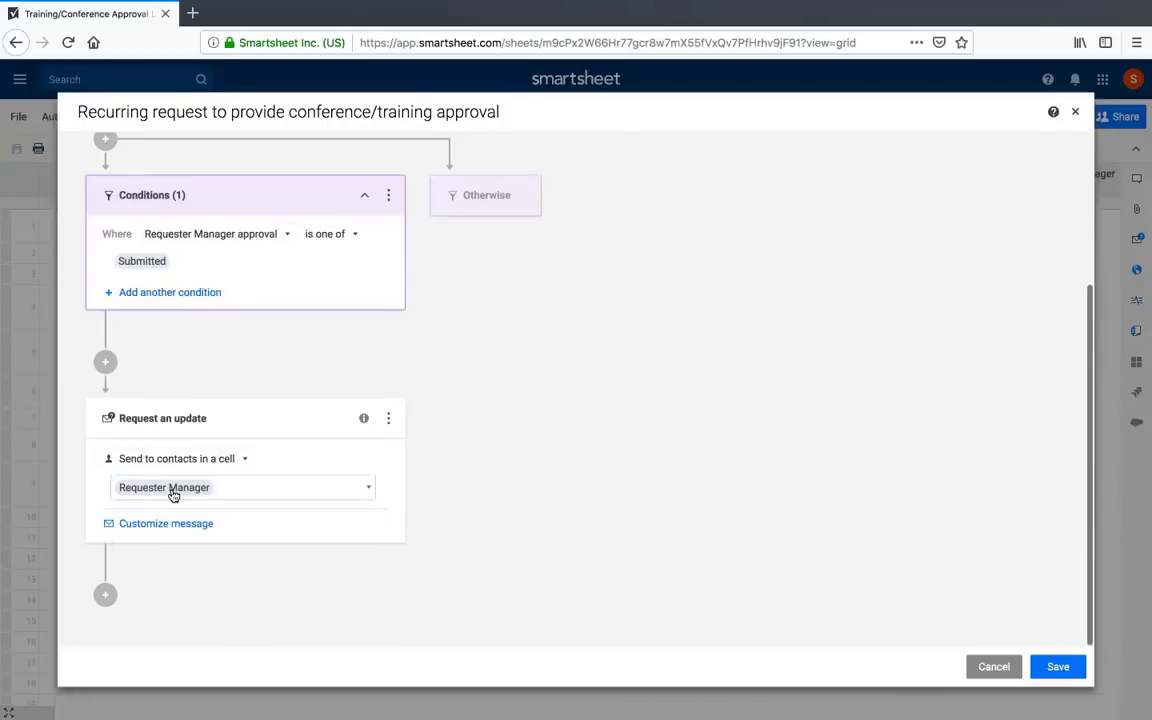
Customize the update request's message with the subject "Please provide a decision on training/conference approval requests"
click(165, 526)
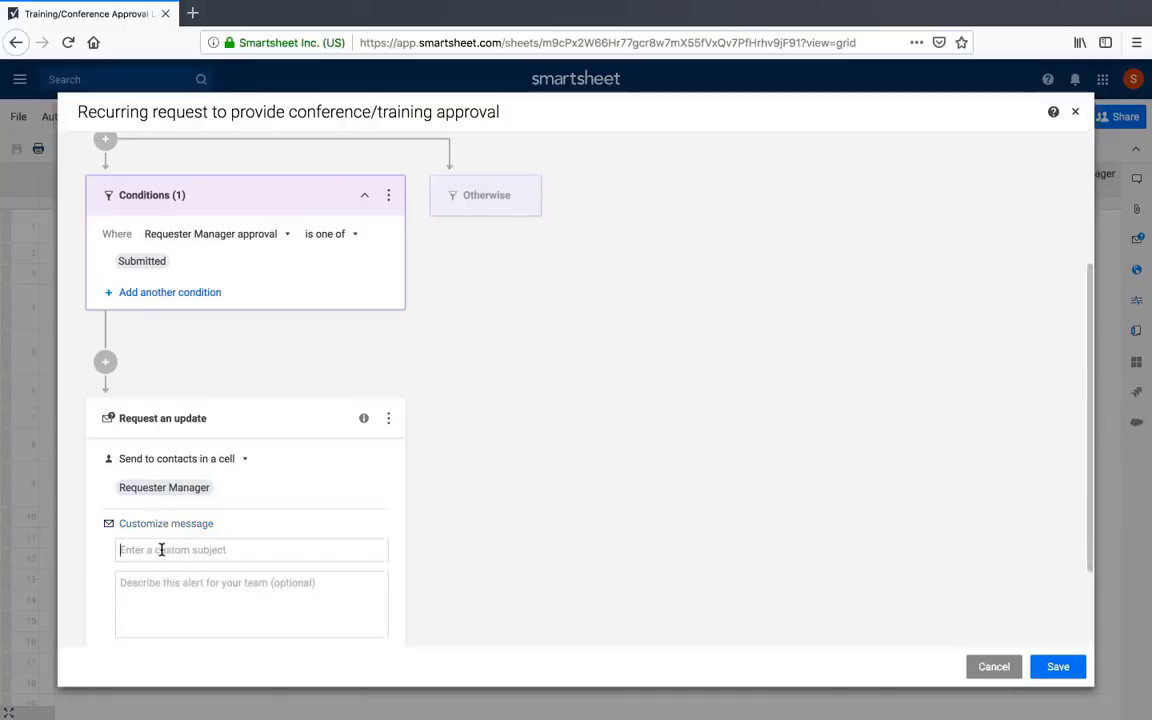
text(Please pro)
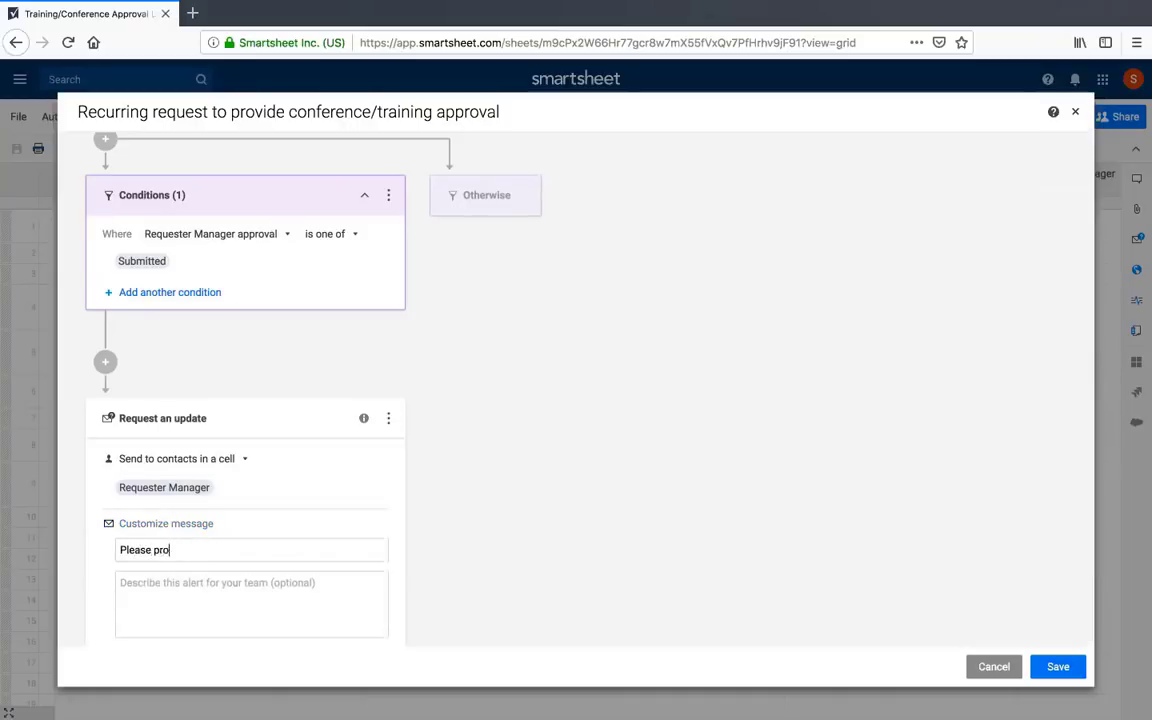
text(vide a decis)
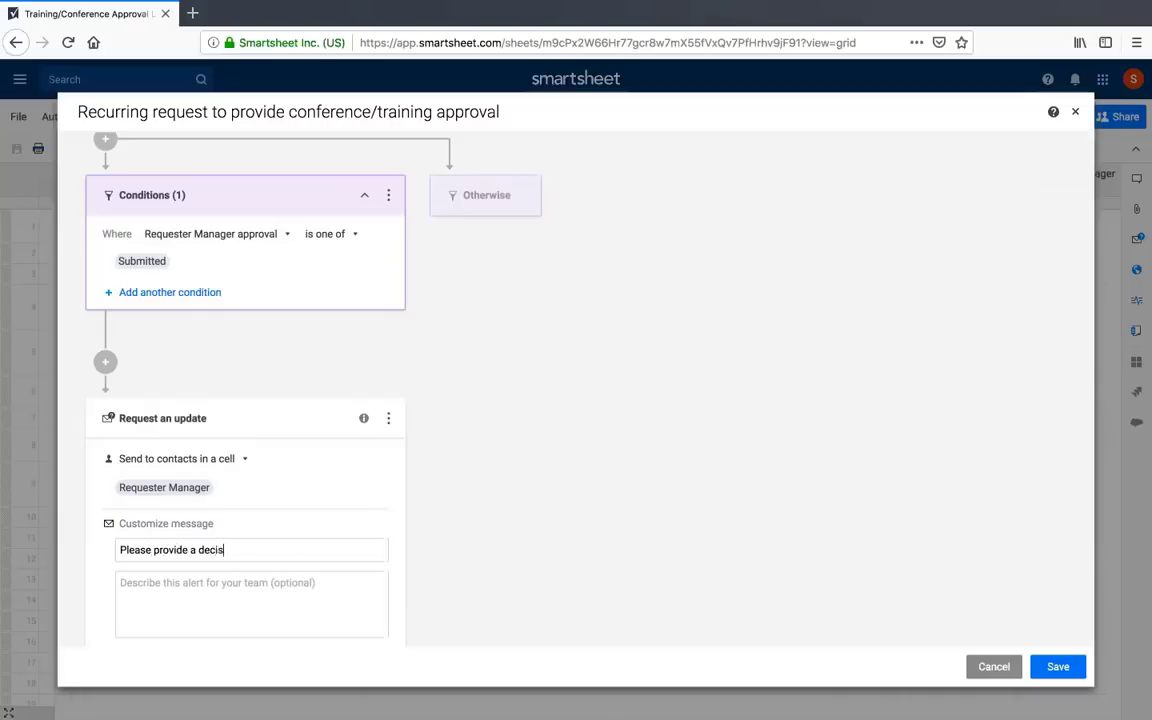
text(ion on etraining/conferen)
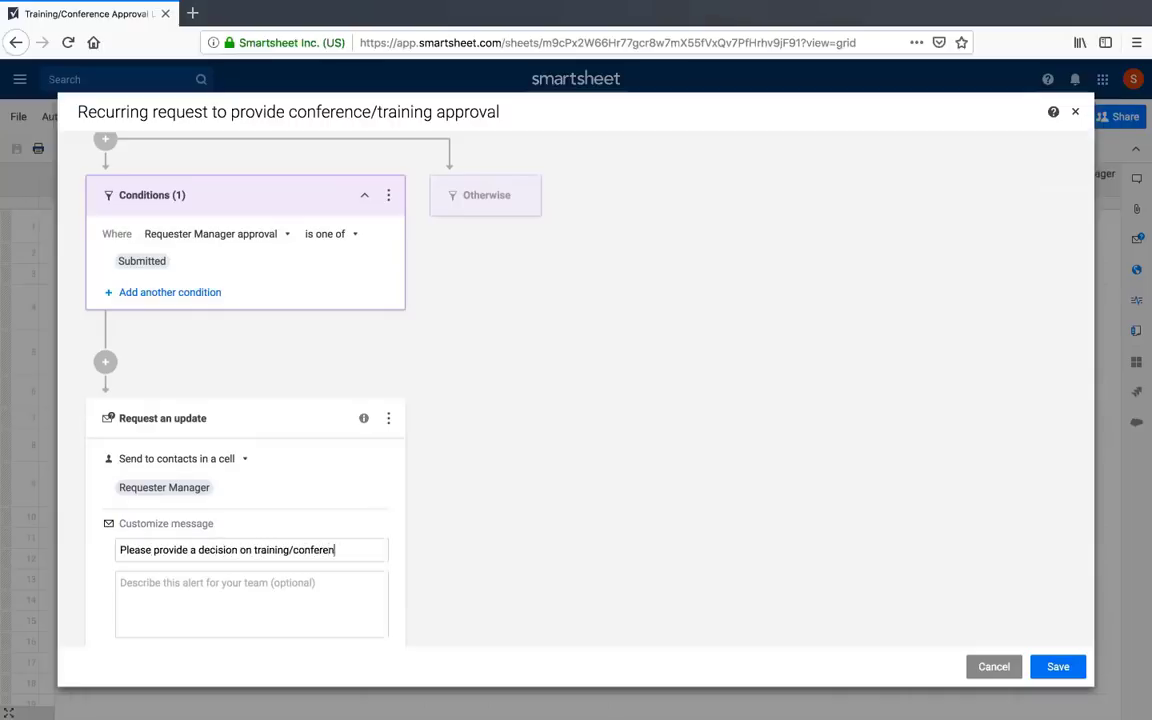
text(ce approval requests)
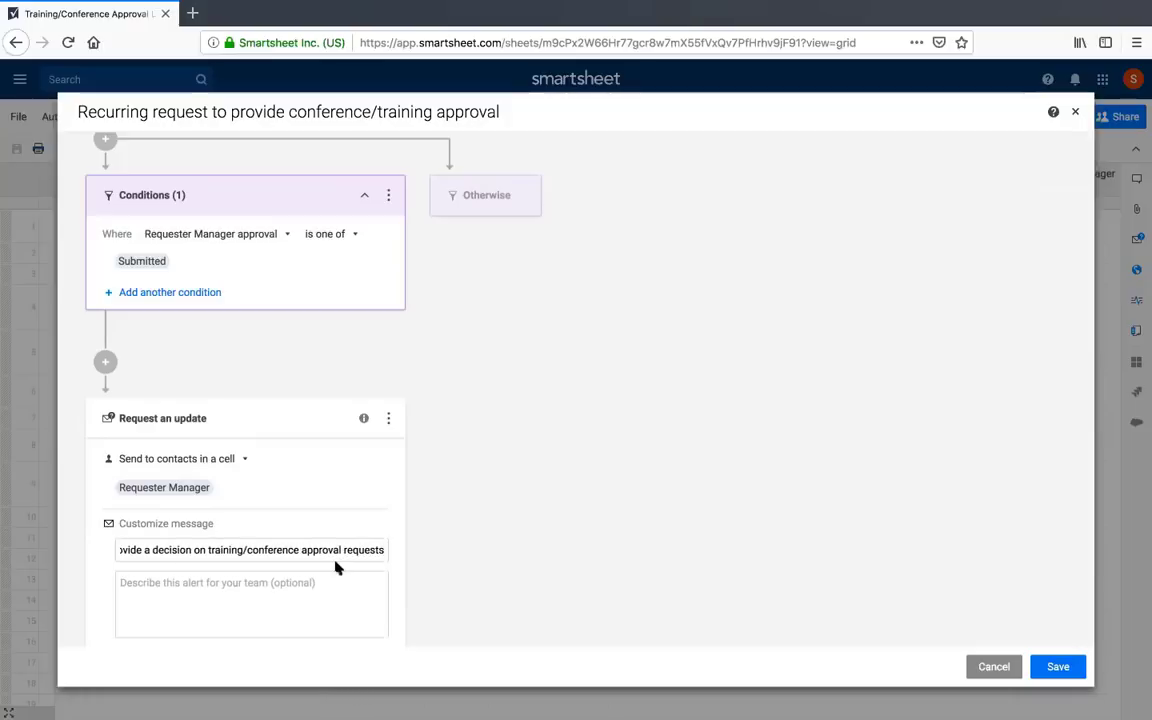
click(488, 483)
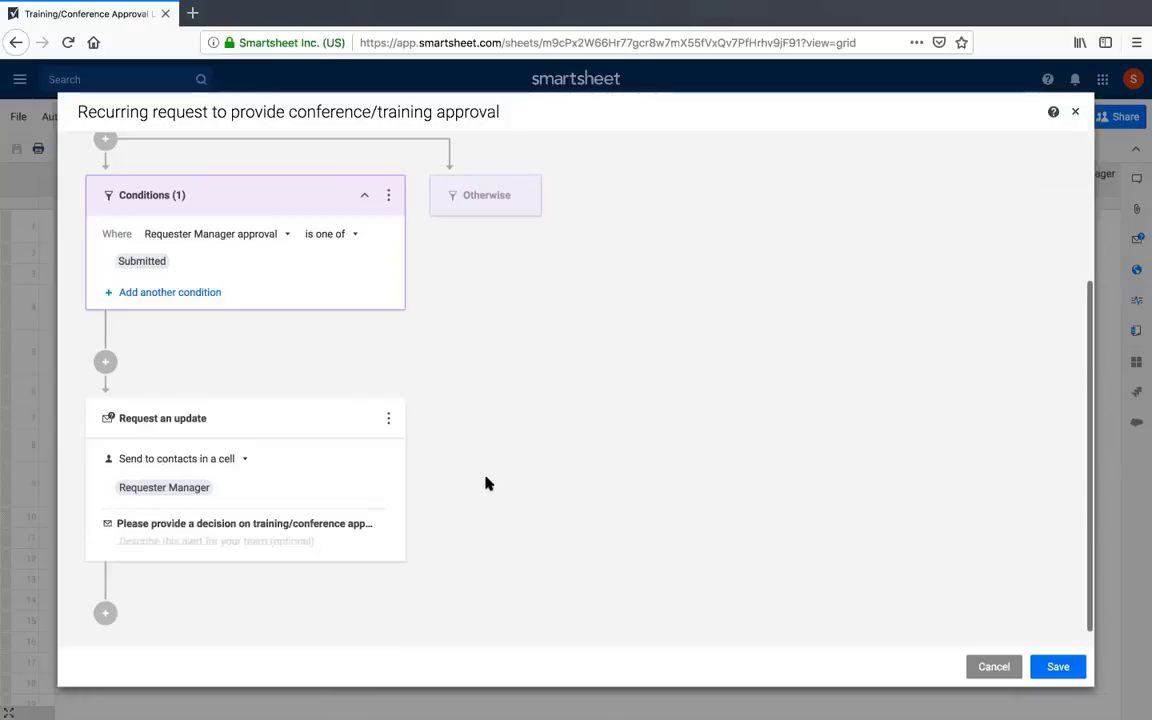
click(390, 420)
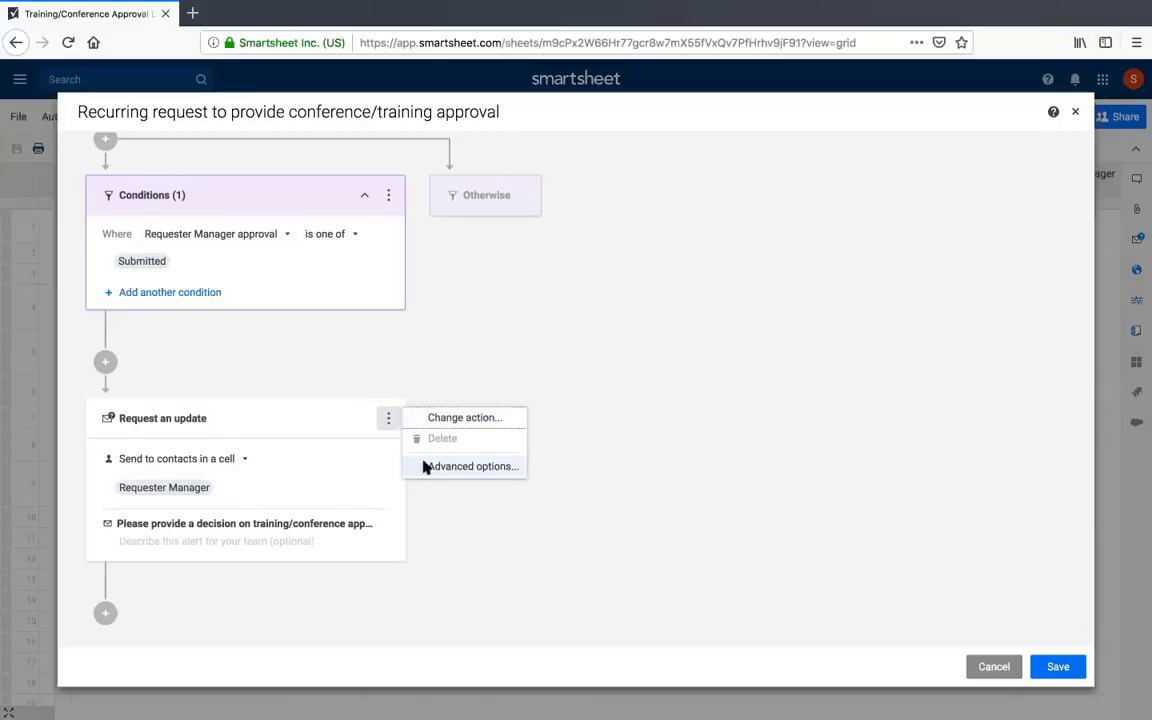
click(603, 459)
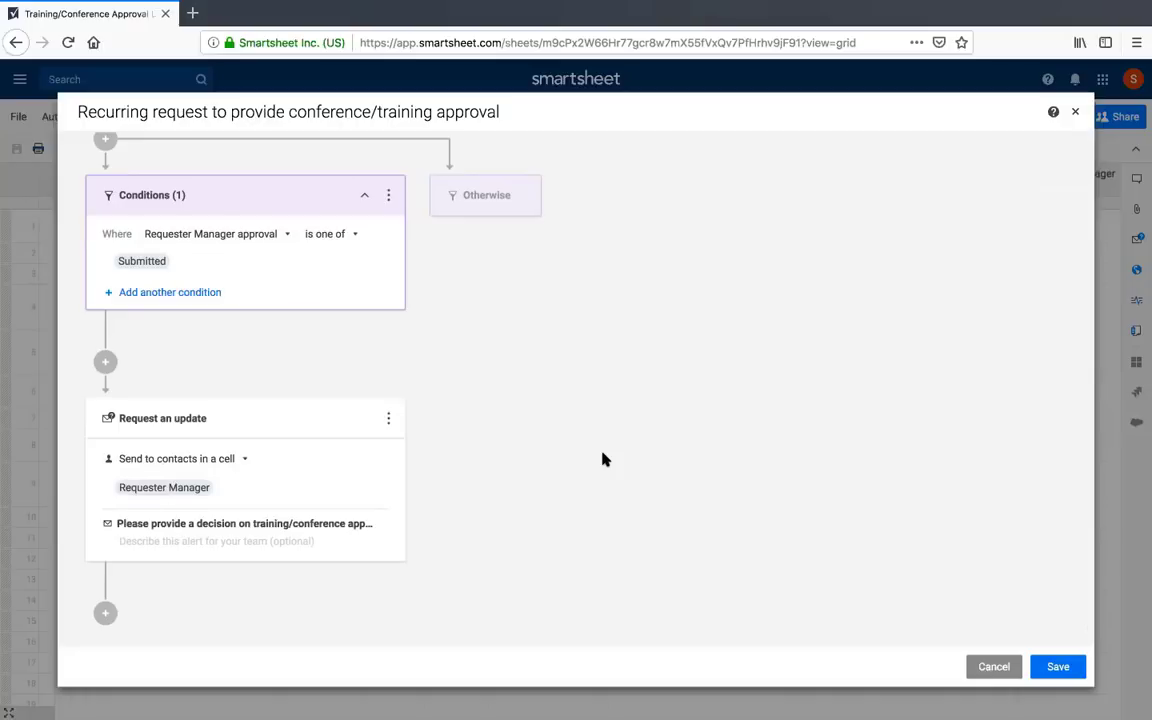
Add a new condition path directly below the workflow's date trigger
scroll(603, 459, up, 3)
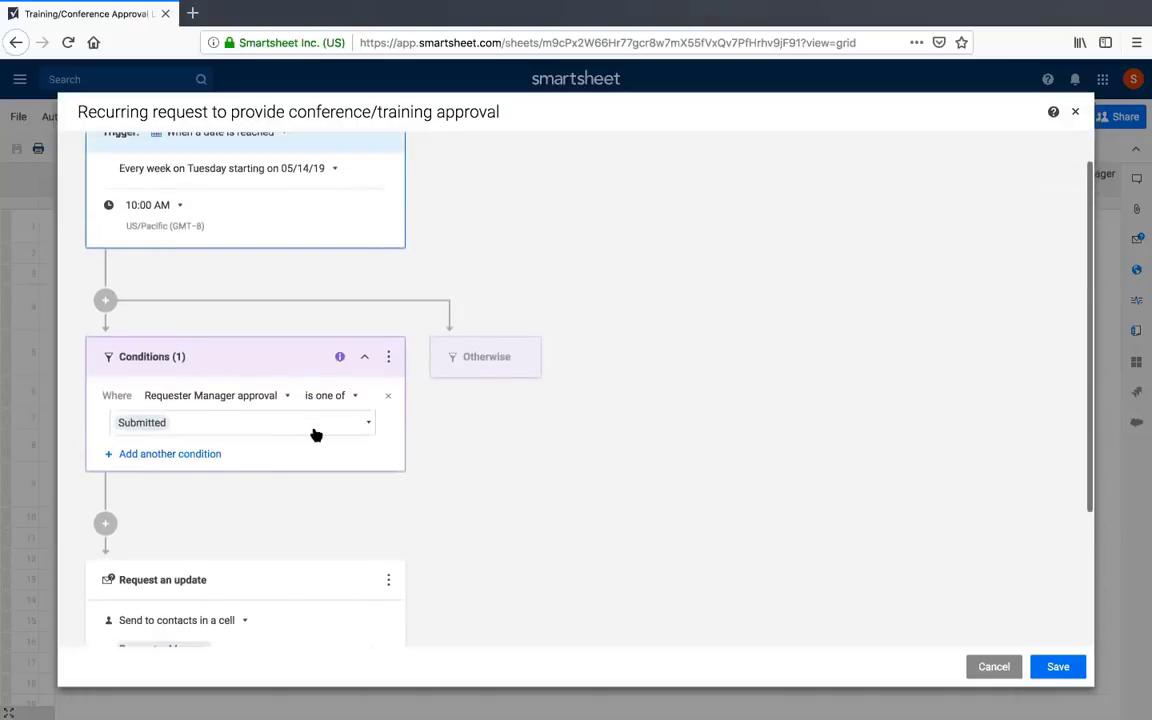
scroll(314, 432, down, 2)
scroll(313, 433, up, 1)
scroll(313, 433, up, 1)
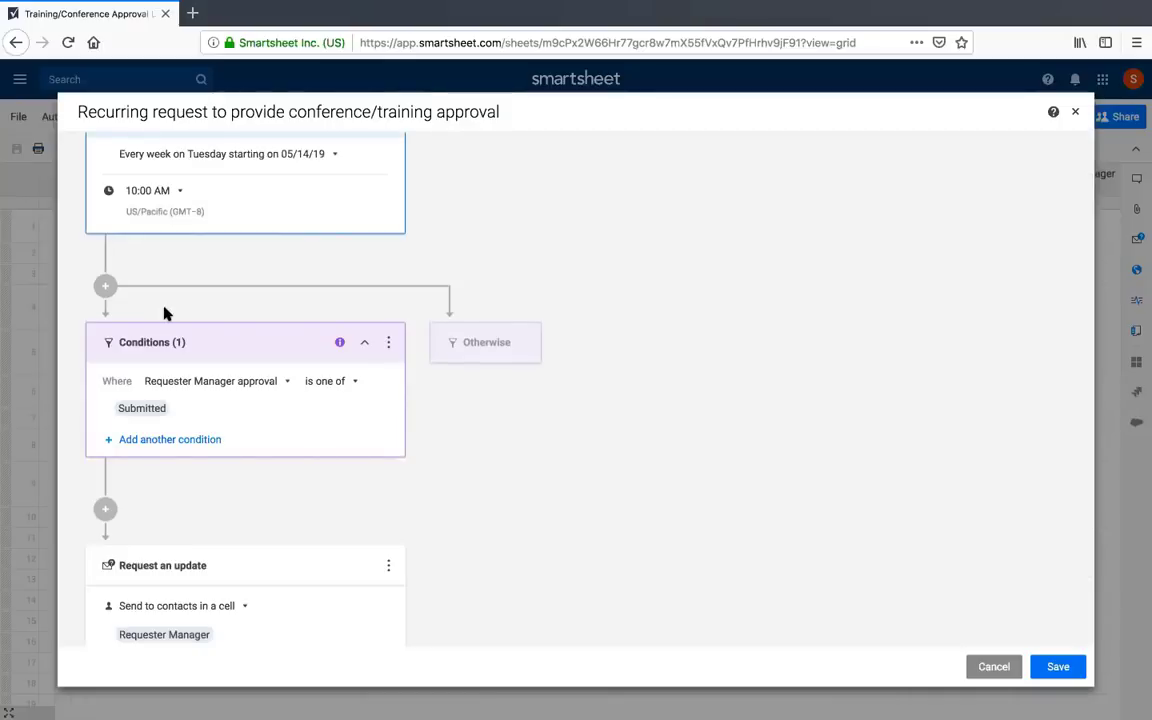
click(106, 288)
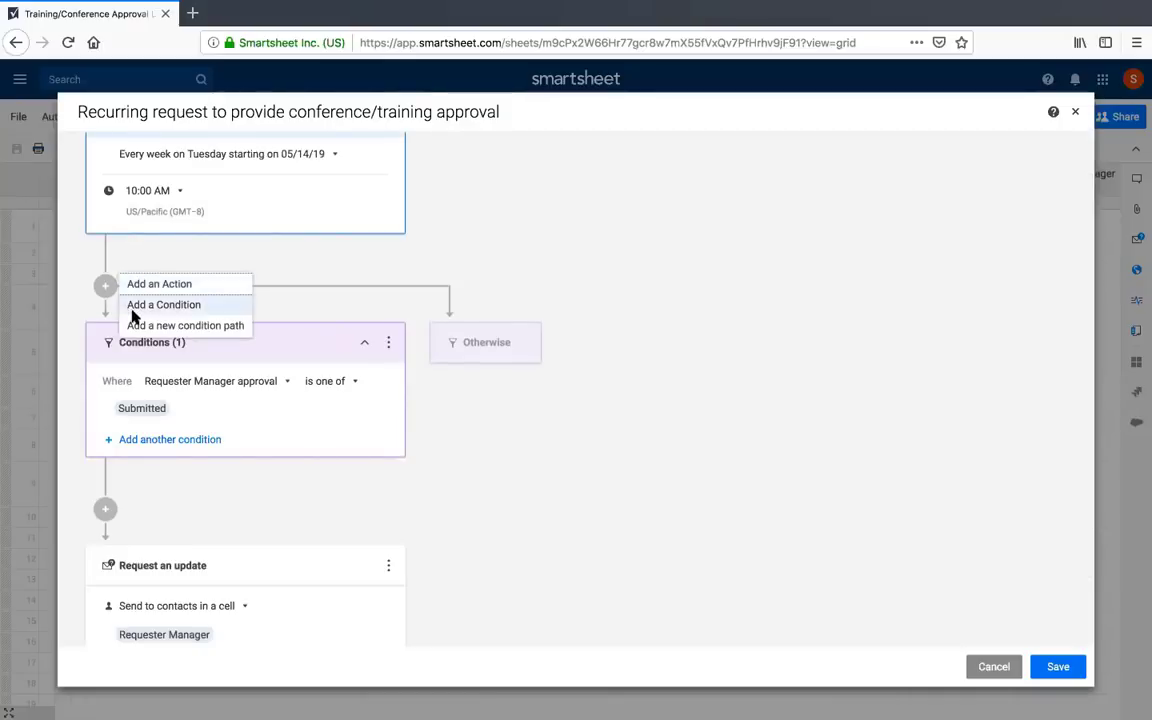
click(139, 327)
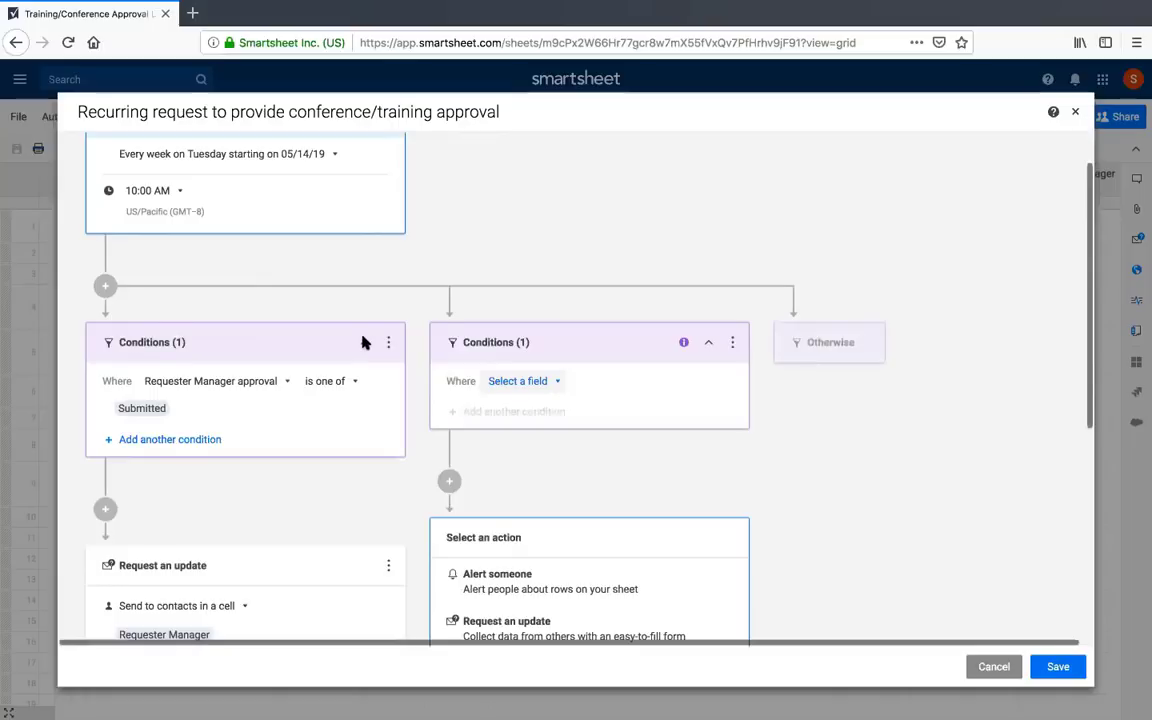
Set the new path's condition to rows where Requester Manager approval is one of Approved
scroll(360, 337, down, 3)
click(518, 294)
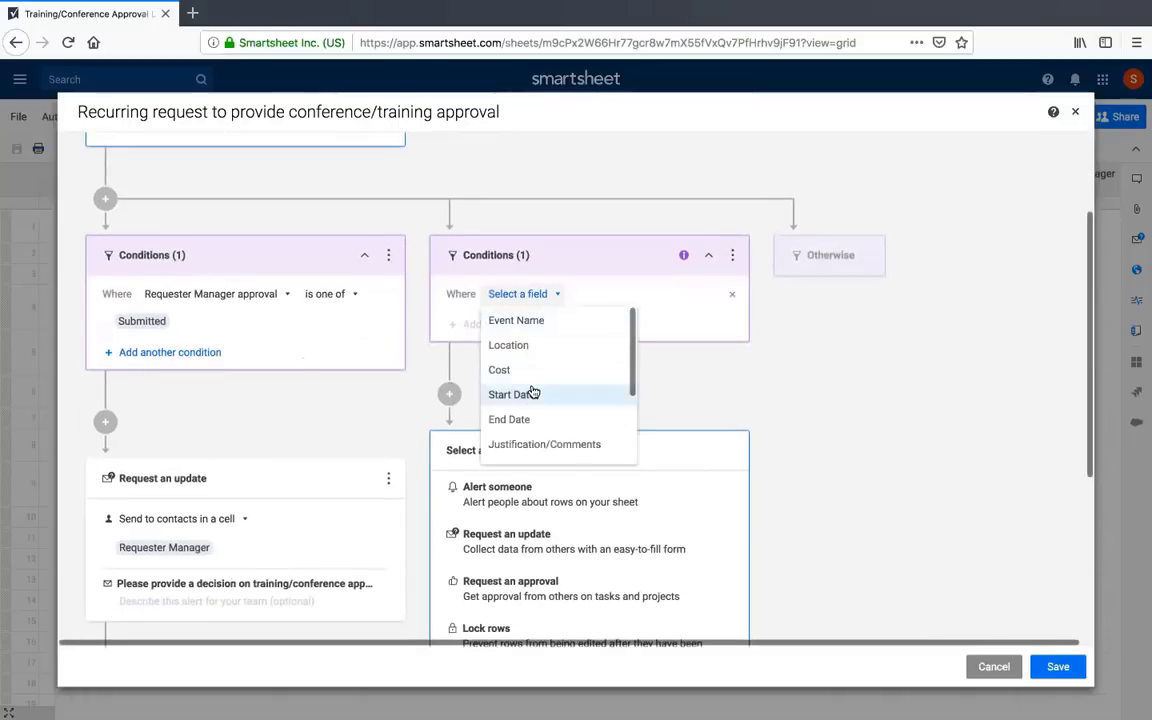
scroll(531, 393, down, 3)
click(540, 425)
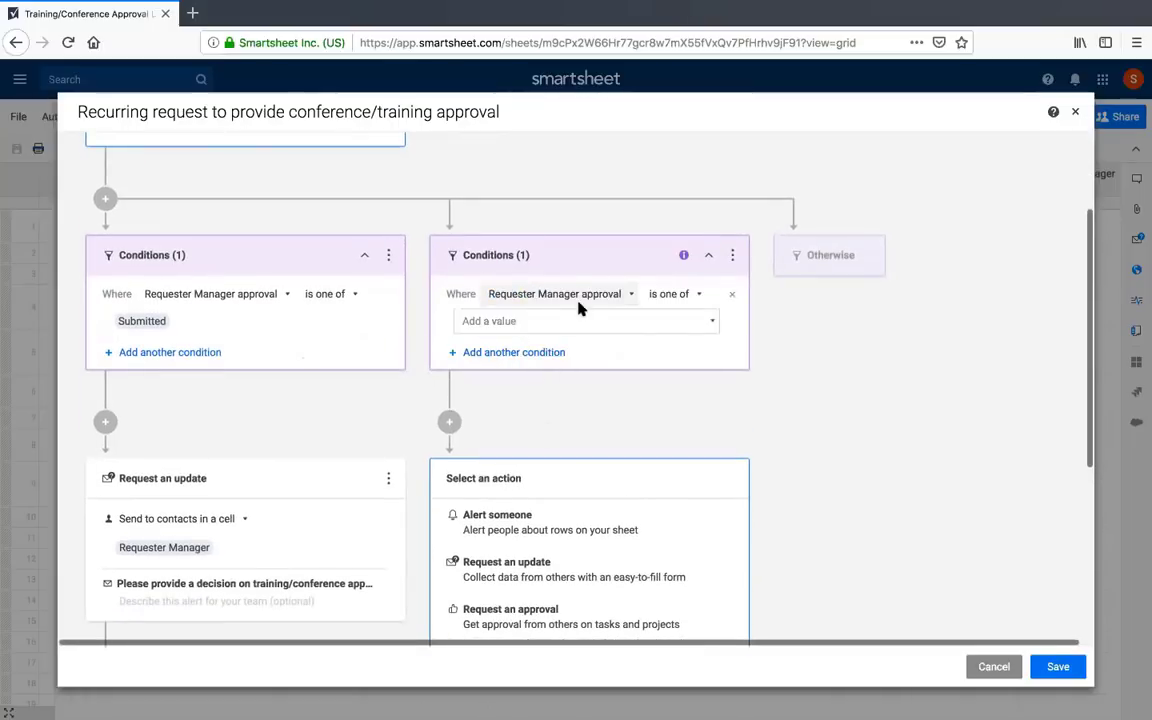
click(606, 325)
click(585, 398)
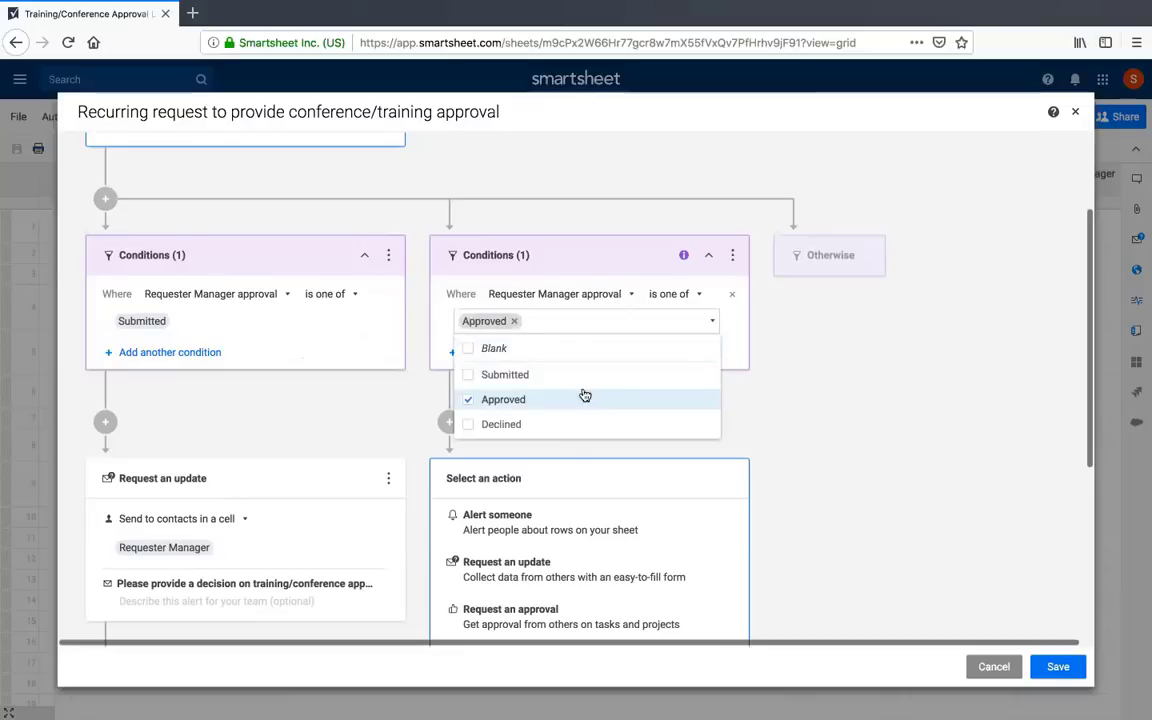
Add a second condition to the Approved path requiring the named second approver's approval column to be one of Submitted
click(420, 358)
click(480, 352)
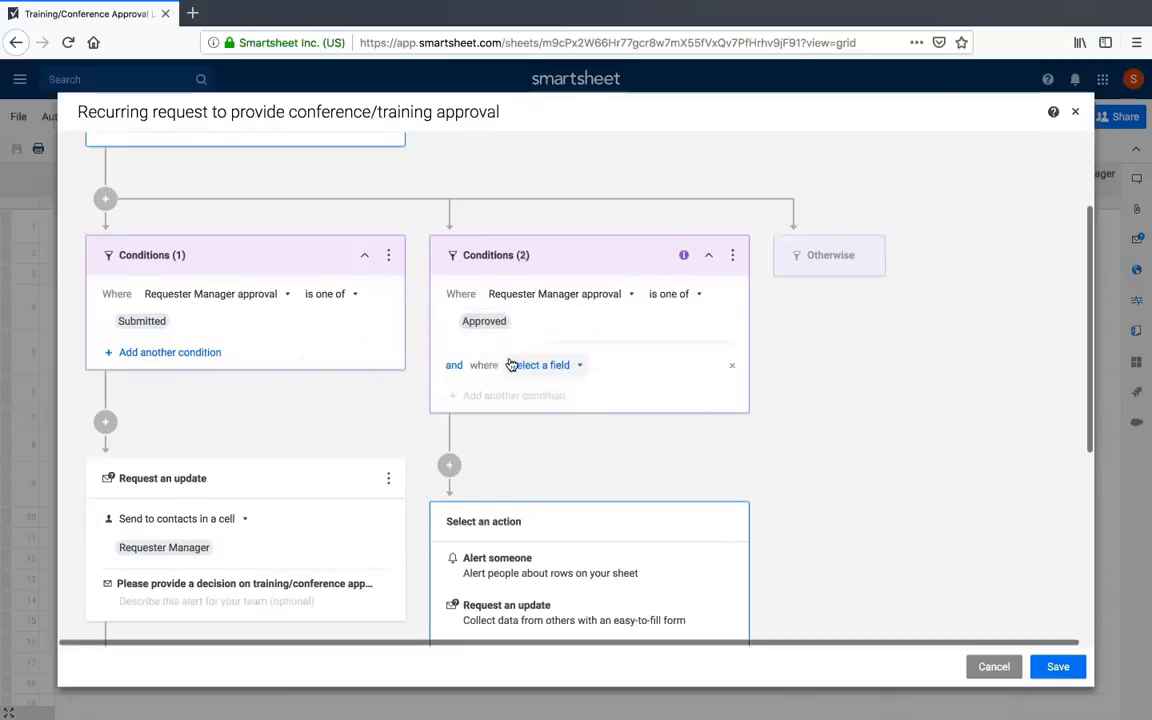
click(530, 366)
scroll(553, 483, down, 2)
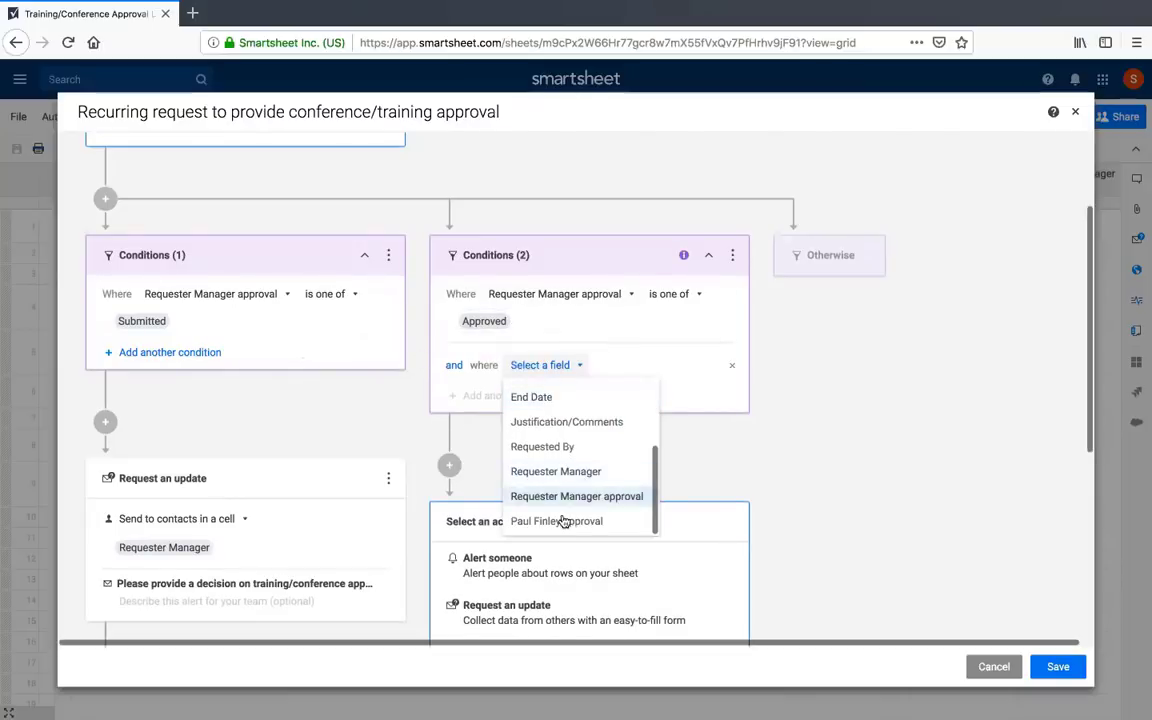
click(565, 522)
click(594, 390)
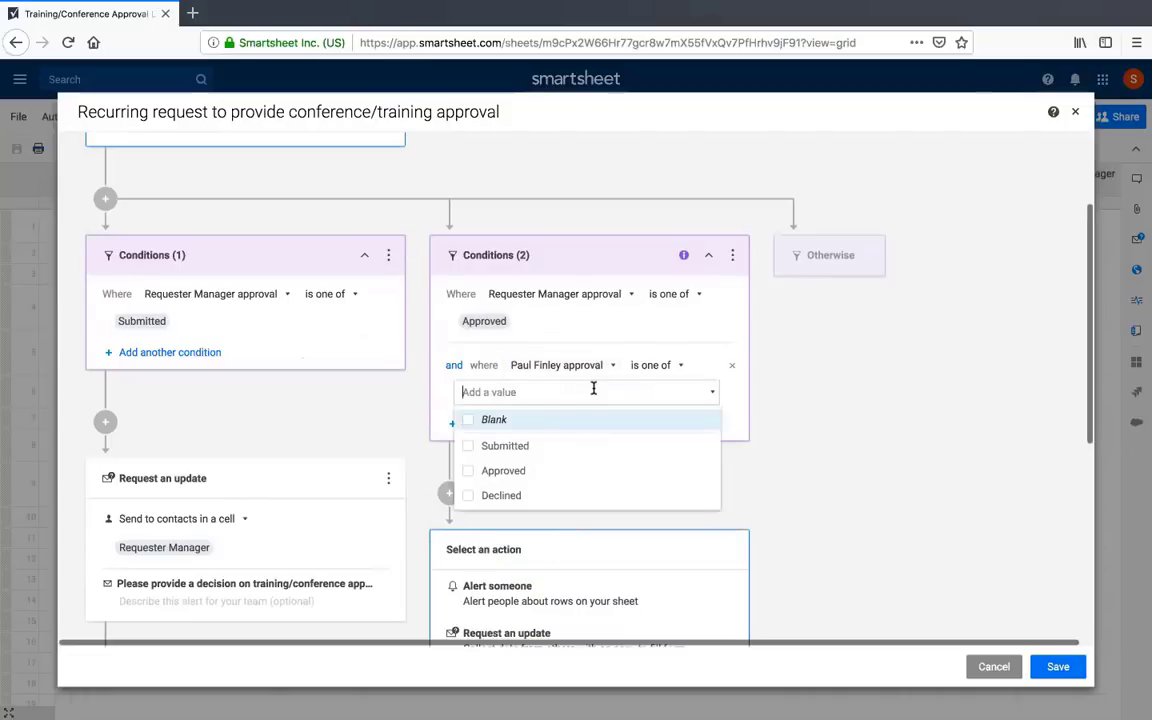
click(586, 445)
click(422, 363)
Add a Request an update action under the two-condition path and send it to the second approver as a specific person
scroll(424, 363, down, 5)
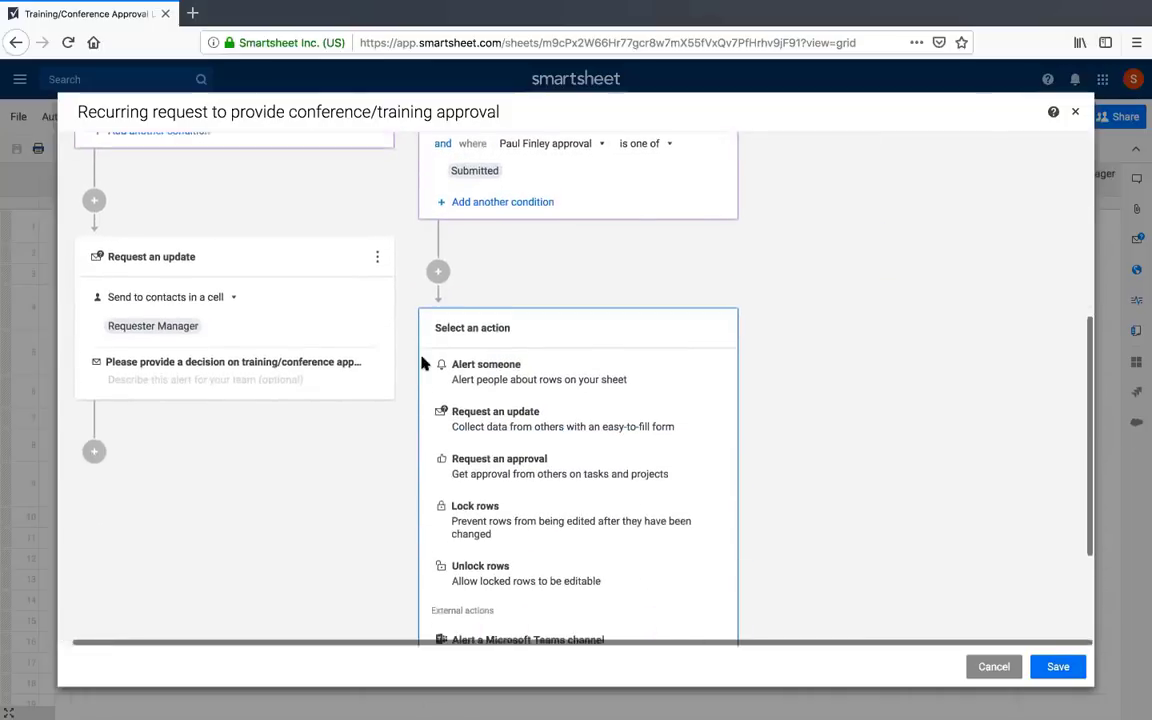
click(476, 407)
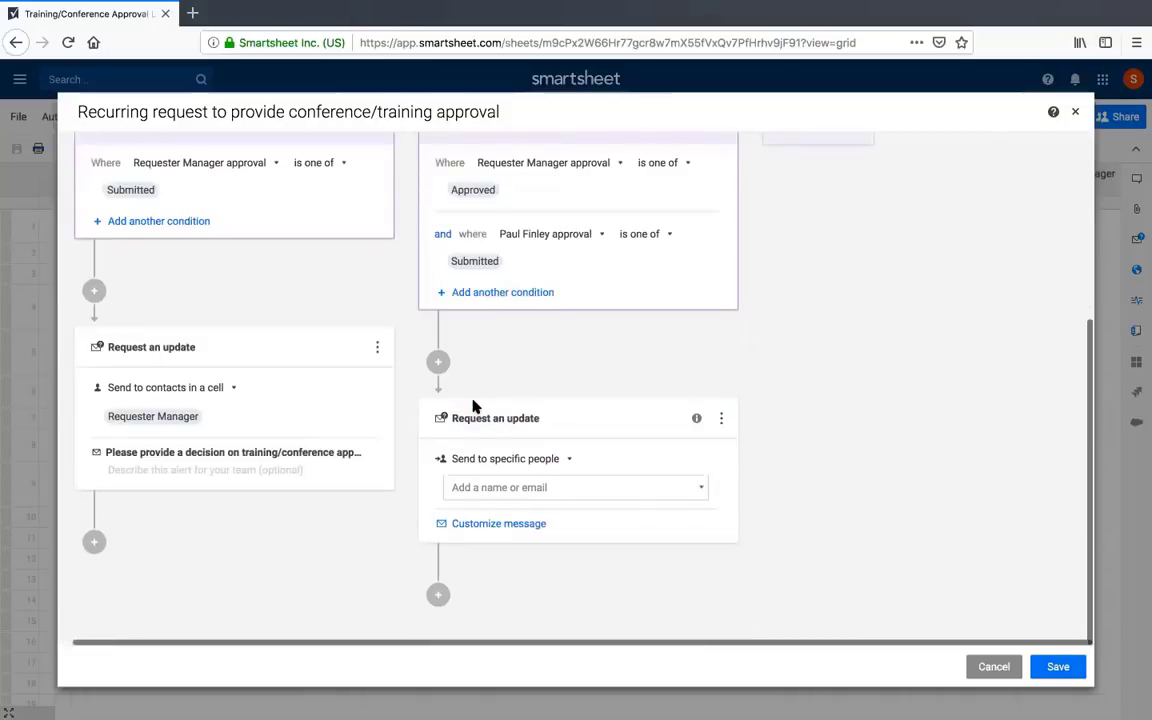
click(486, 486)
click(495, 555)
click(841, 465)
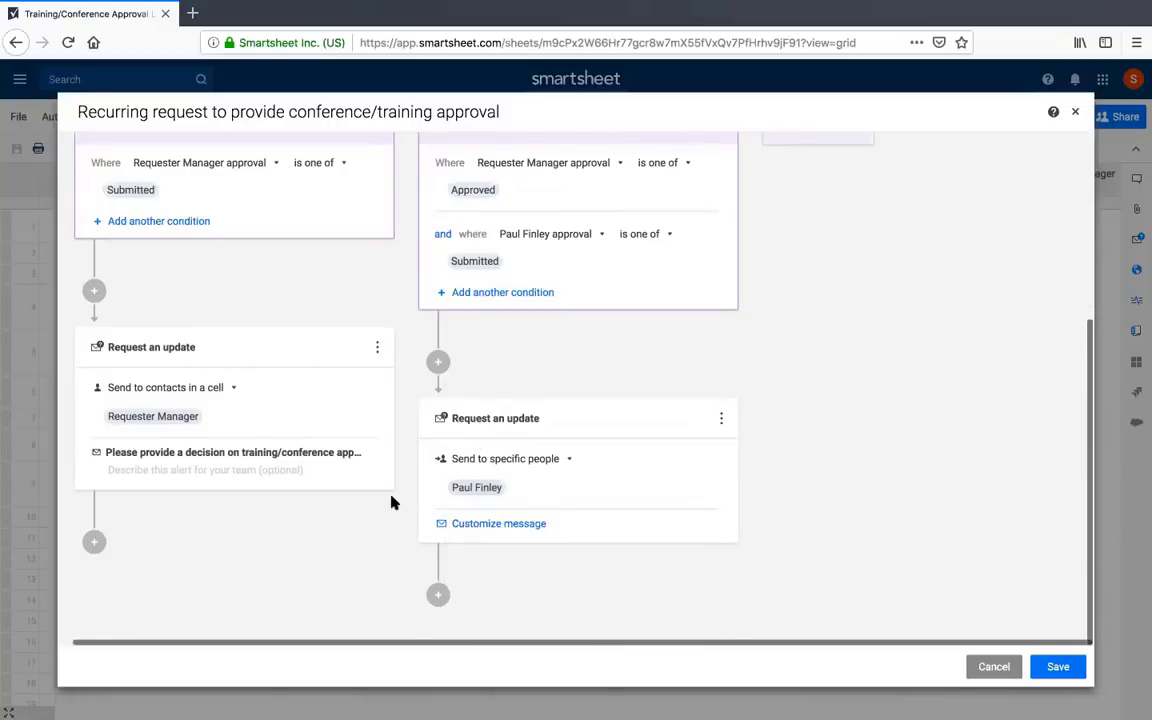
Save the workflow "Recurring request to provide conference/training approval" with its weekly trigger and both condition paths
scroll(391, 501, up, 5)
scroll(391, 501, up, 1)
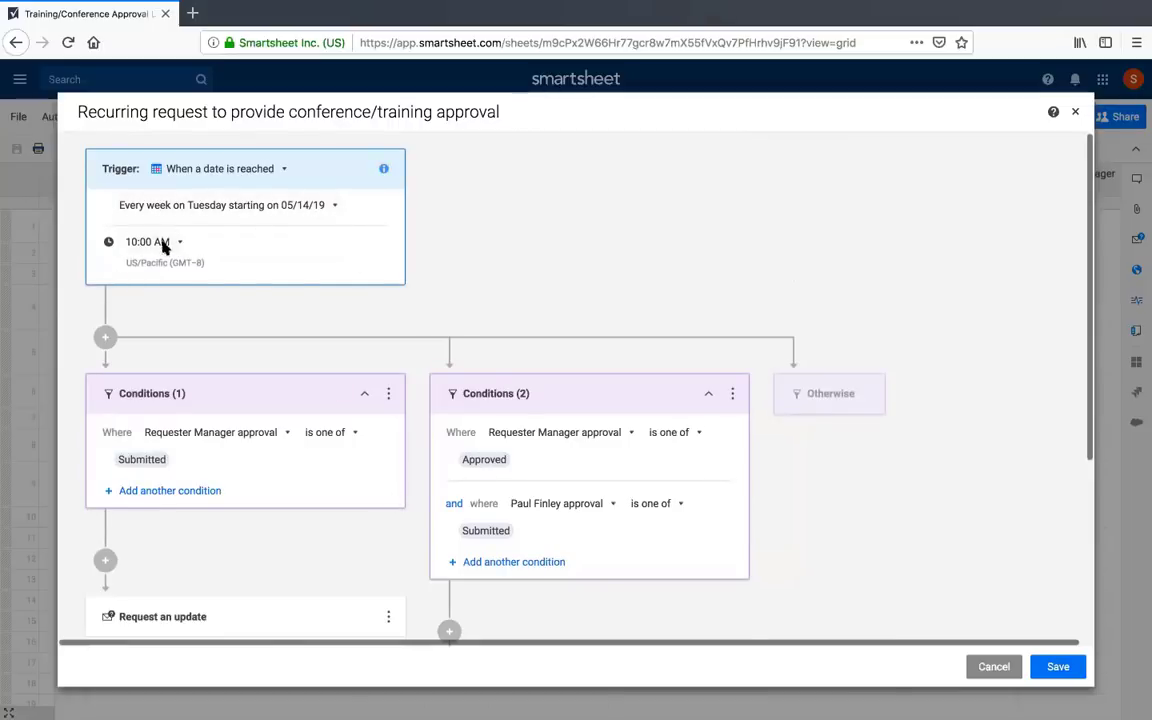
scroll(482, 305, down, 1)
scroll(482, 305, down, 3)
scroll(471, 300, up, 1)
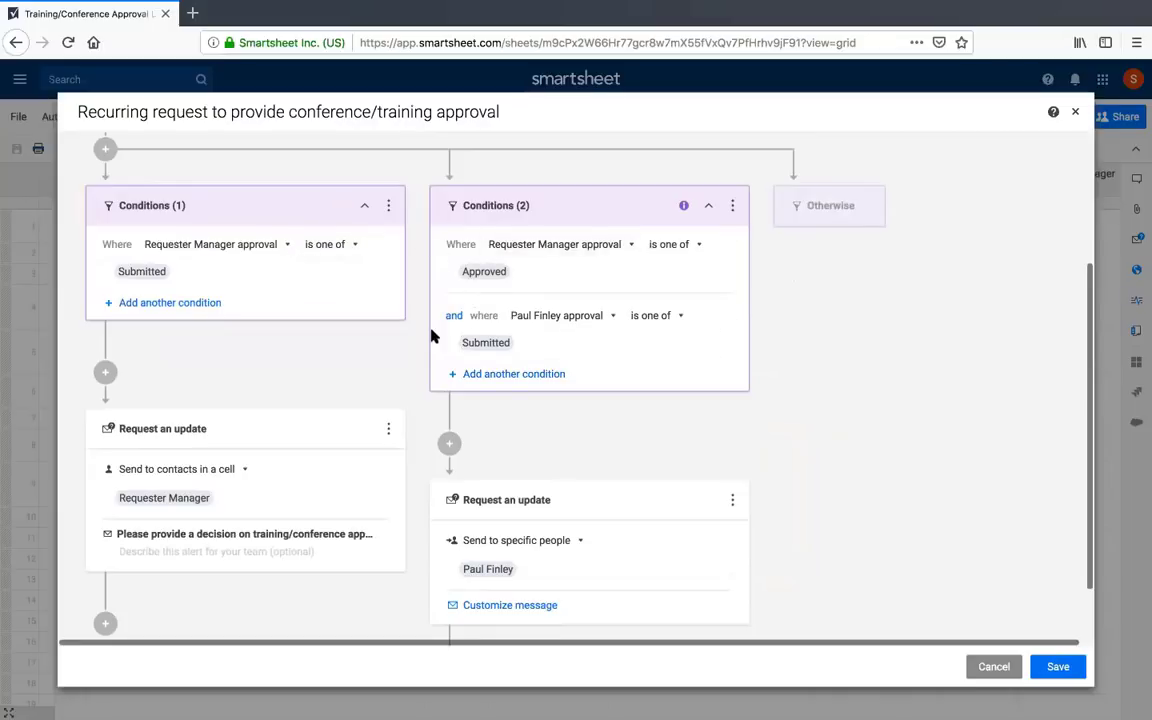
scroll(432, 345, down, 4)
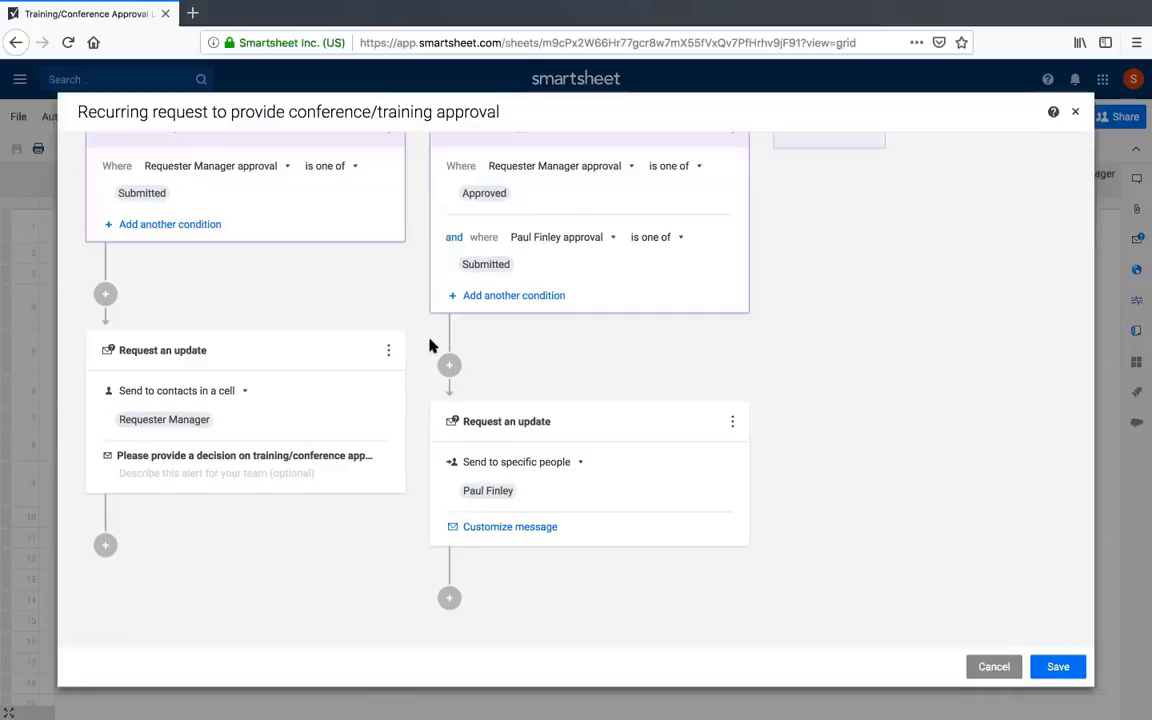
scroll(415, 384, up, 5)
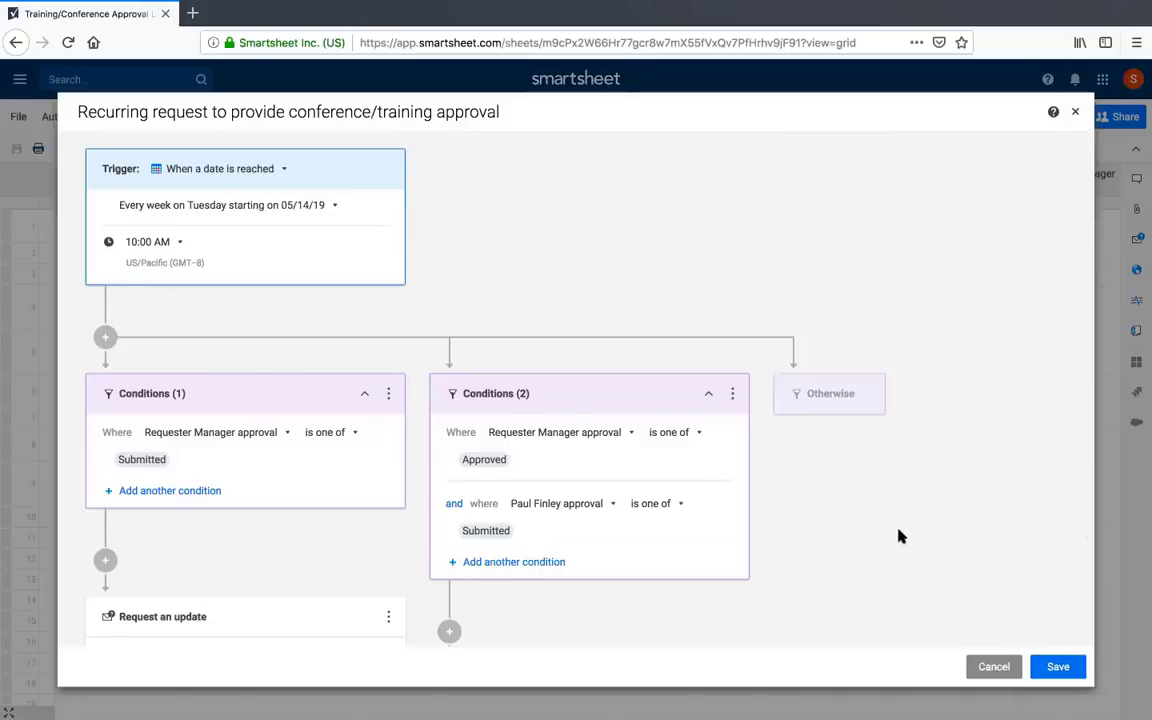
click(1058, 668)
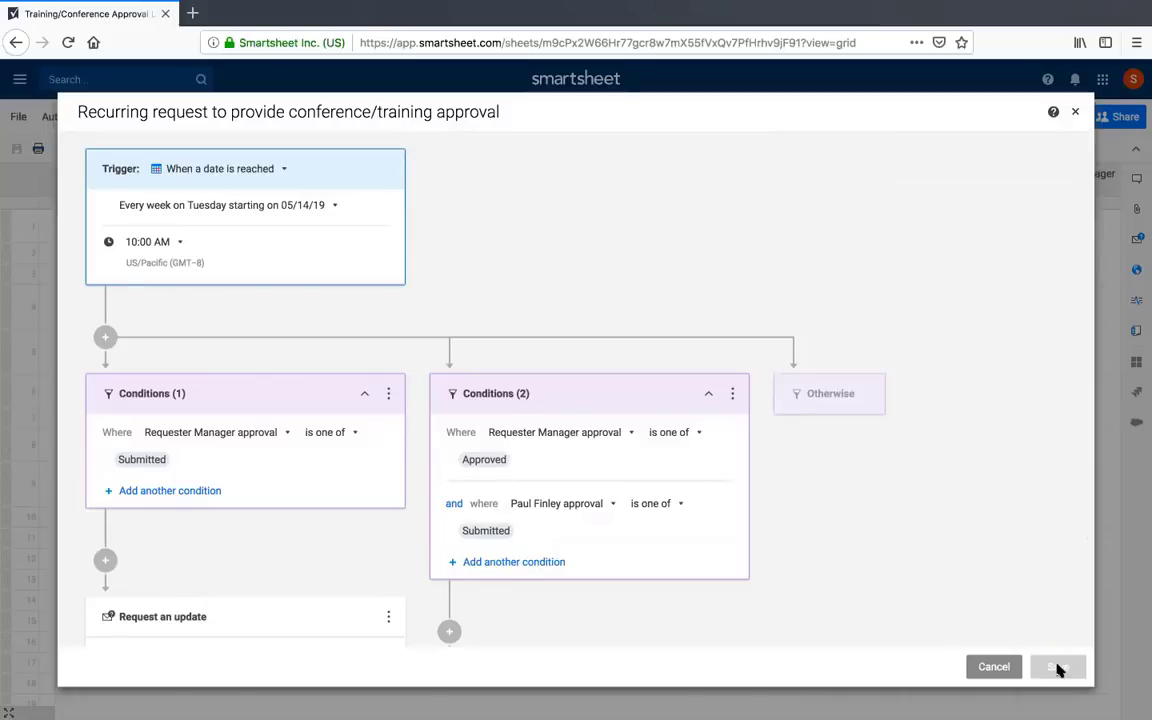